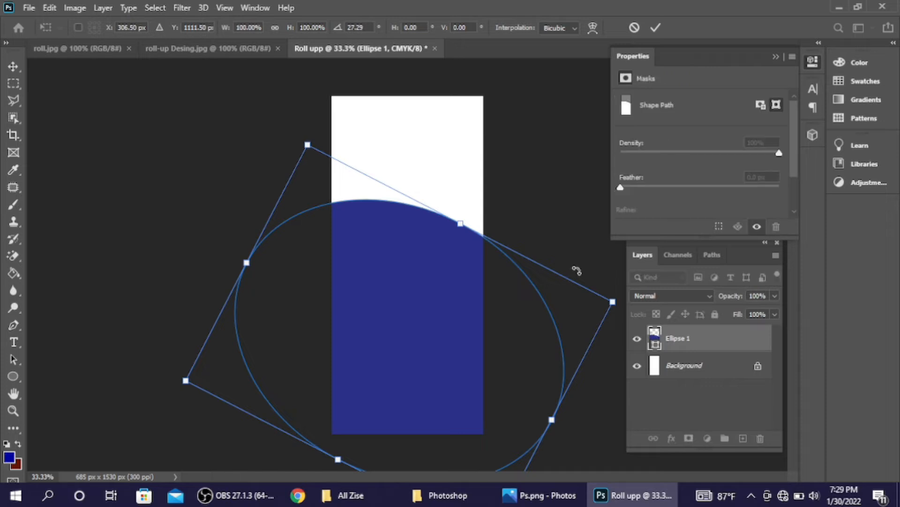
# Reposition the rotated blue ellipse so its arc crosses the upper part of the canvas, and commit the transform
pyautogui.moveTo(414, 309); pyautogui.dragTo(396, 285)
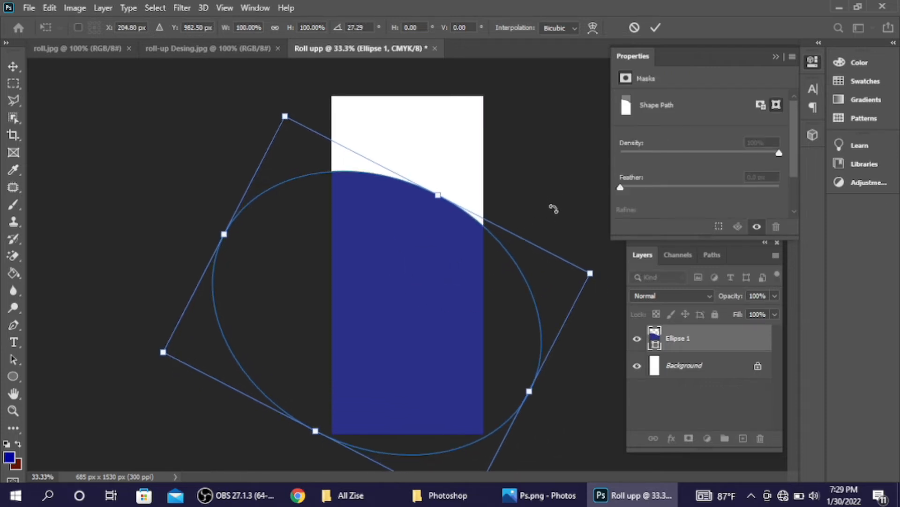
pyautogui.moveTo(458, 253); pyautogui.dragTo(457, 263)
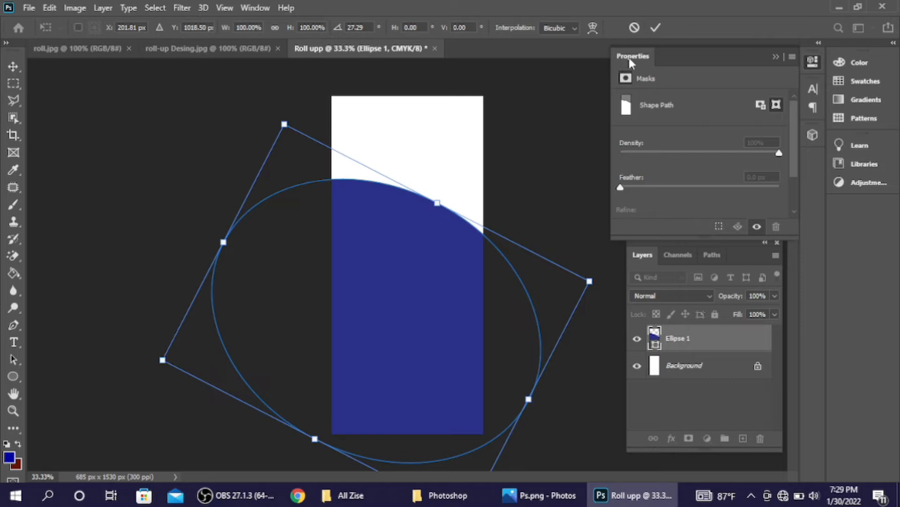
pyautogui.click(650, 34)
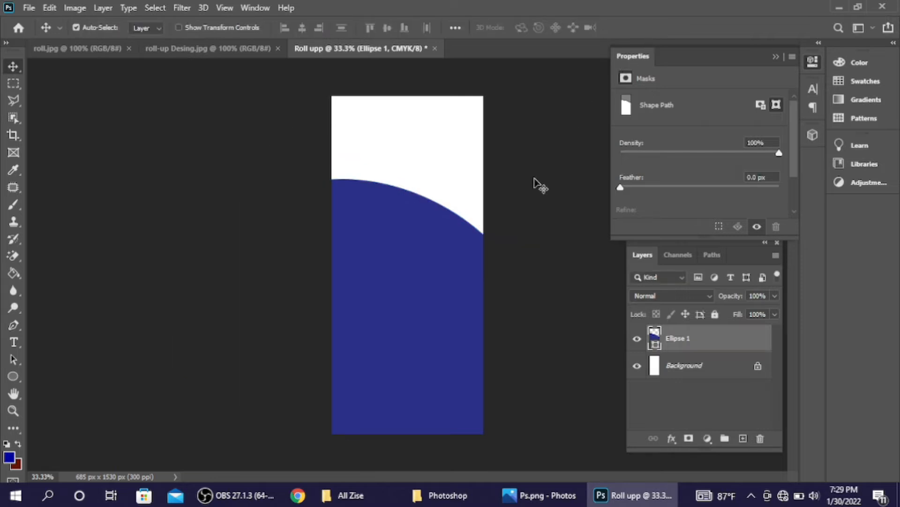
pyautogui.click(534, 178)
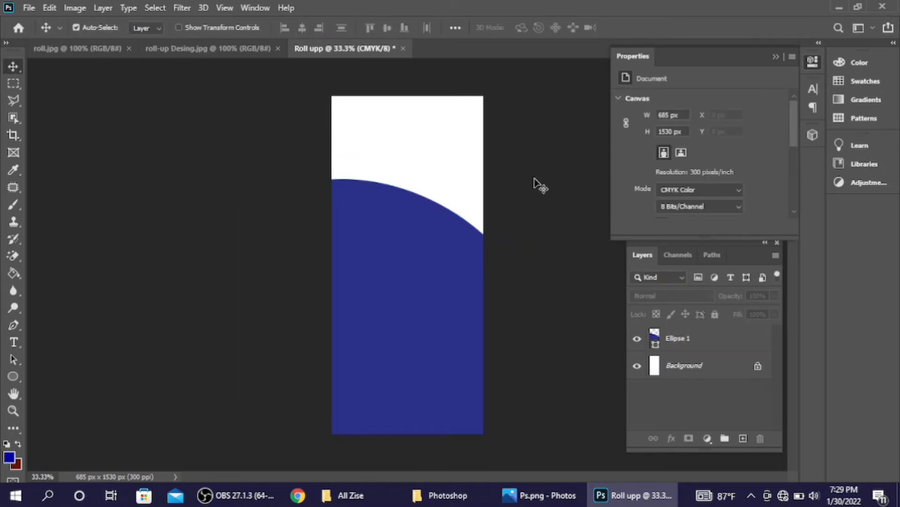
pyautogui.moveTo(431, 256); pyautogui.dragTo(432, 264)
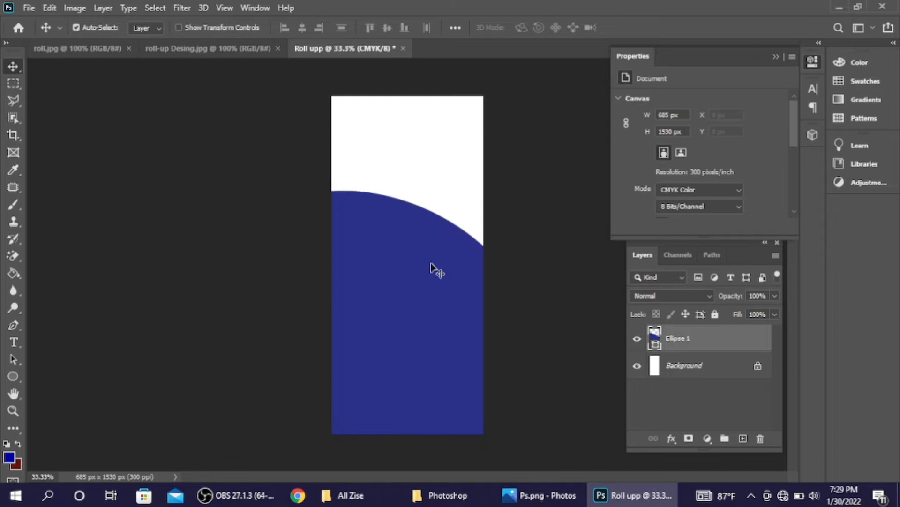
pyautogui.click(518, 193)
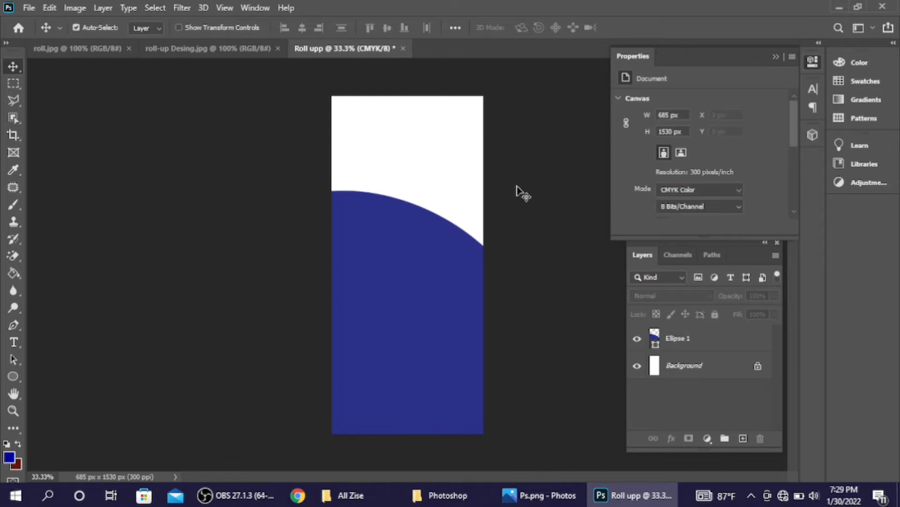
pyautogui.click(432, 251)
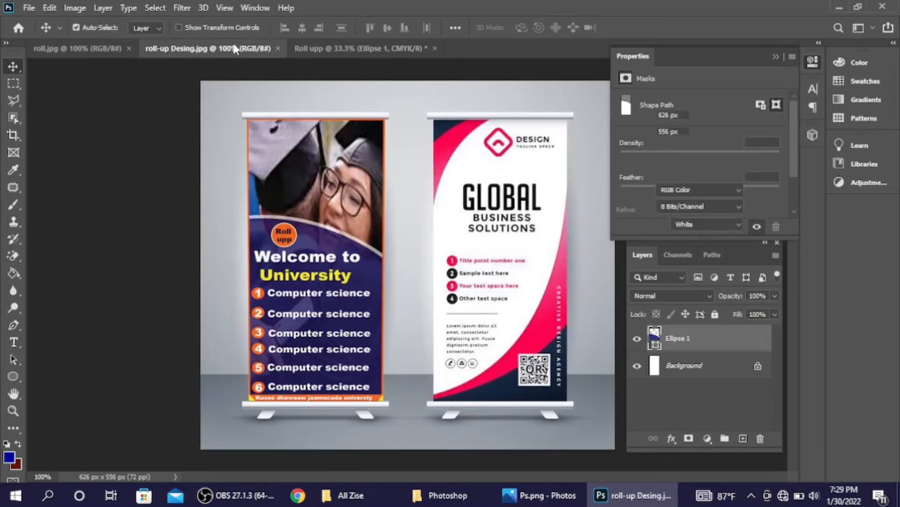
# Check the roll-up Desing.jpg reference and open the graduation photo images (2) from the bilaaw folder on drive D
pyautogui.click(234, 46)
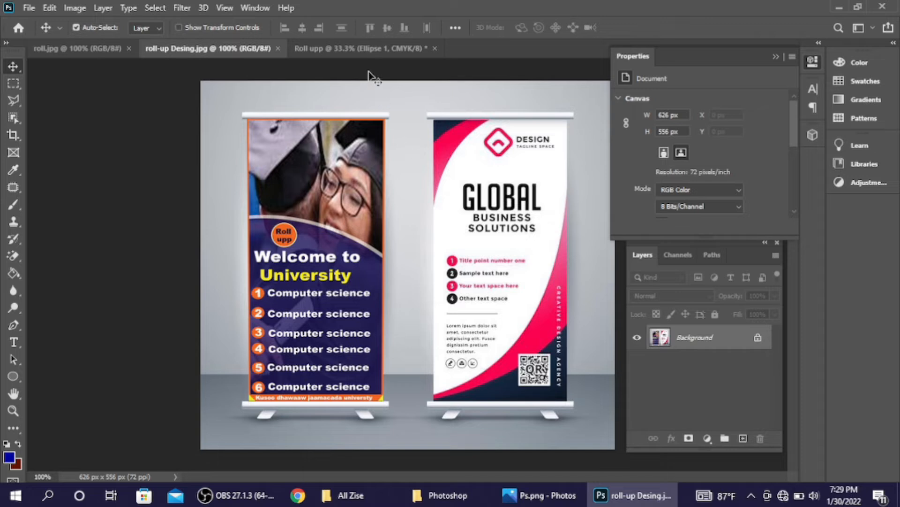
pyautogui.click(362, 50)
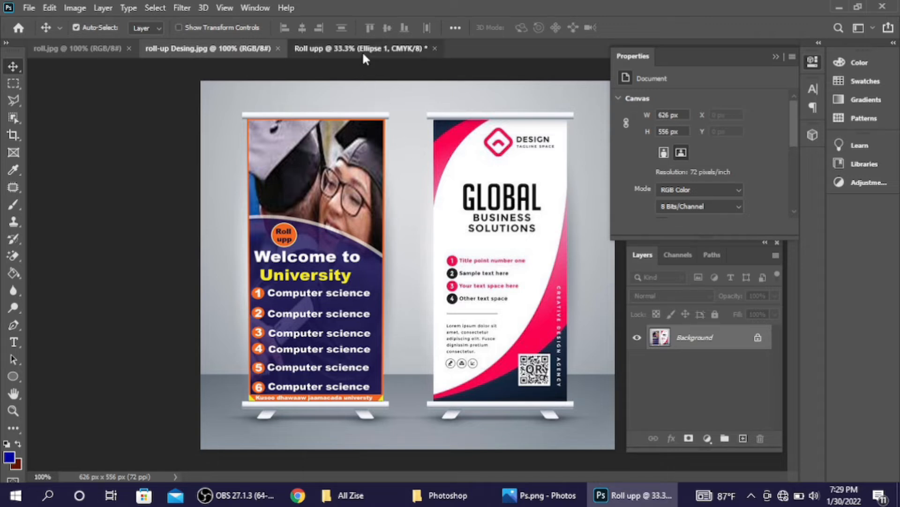
pyautogui.click(29, 8)
pyautogui.click(43, 37)
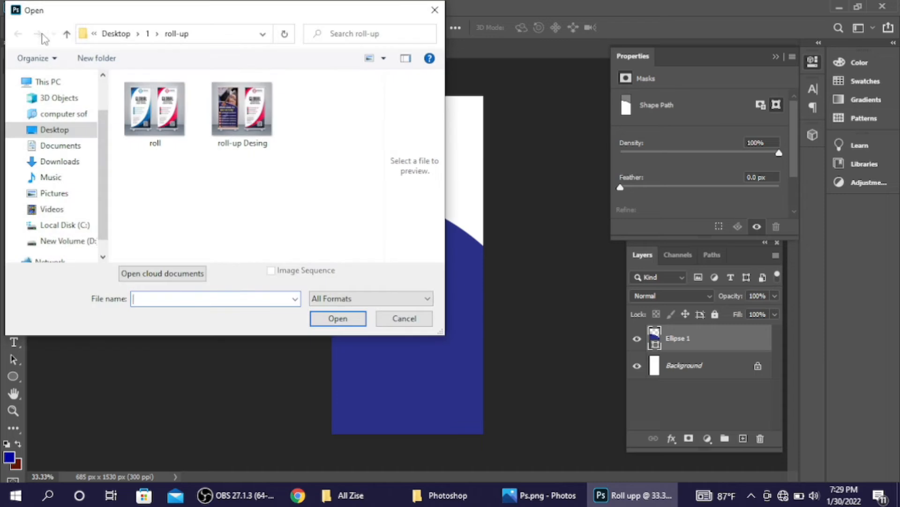
pyautogui.press('BackSpace')
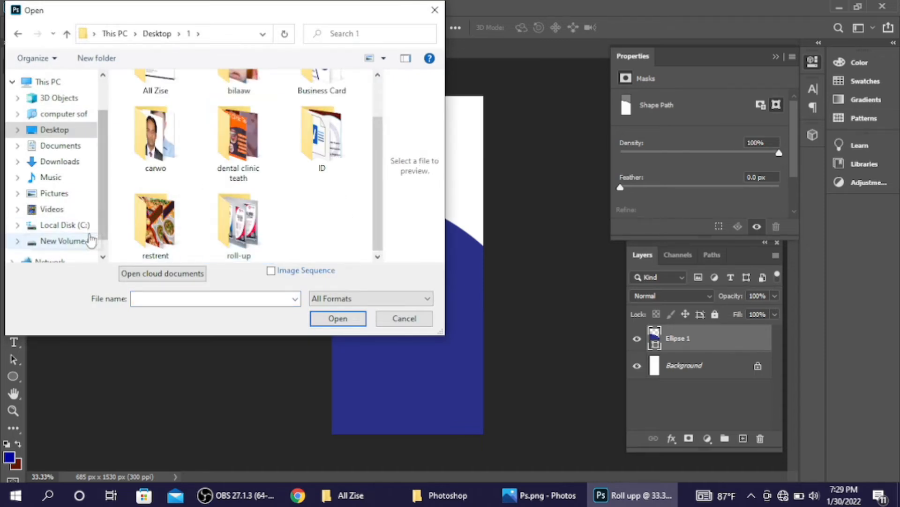
pyautogui.click(66, 240)
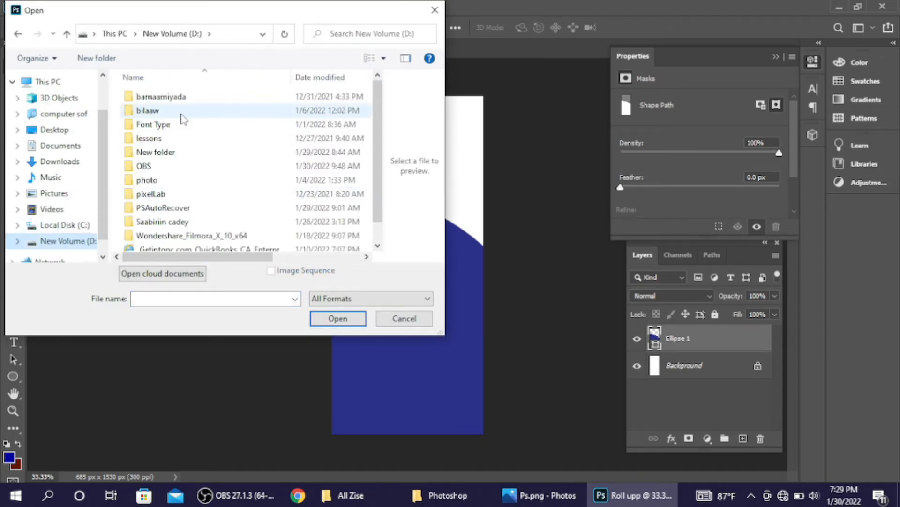
pyautogui.doubleClick(183, 118)
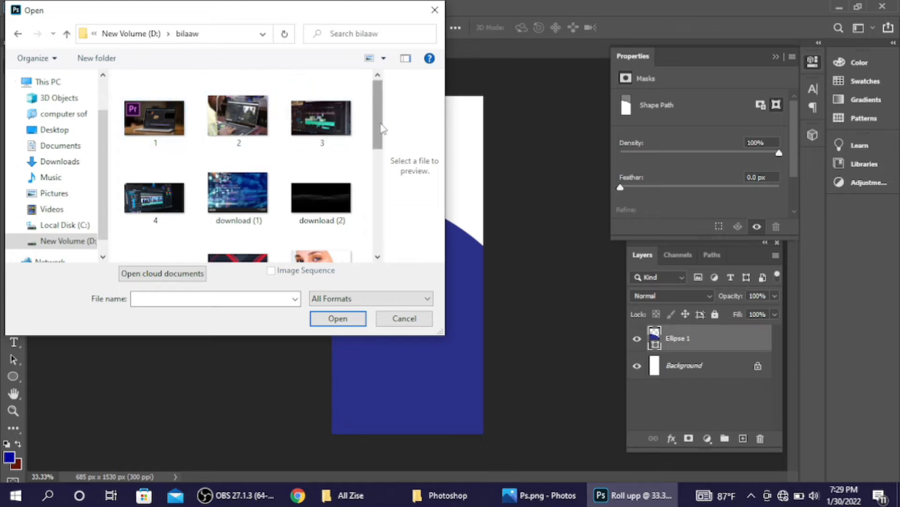
pyautogui.moveTo(380, 129); pyautogui.dragTo(384, 199)
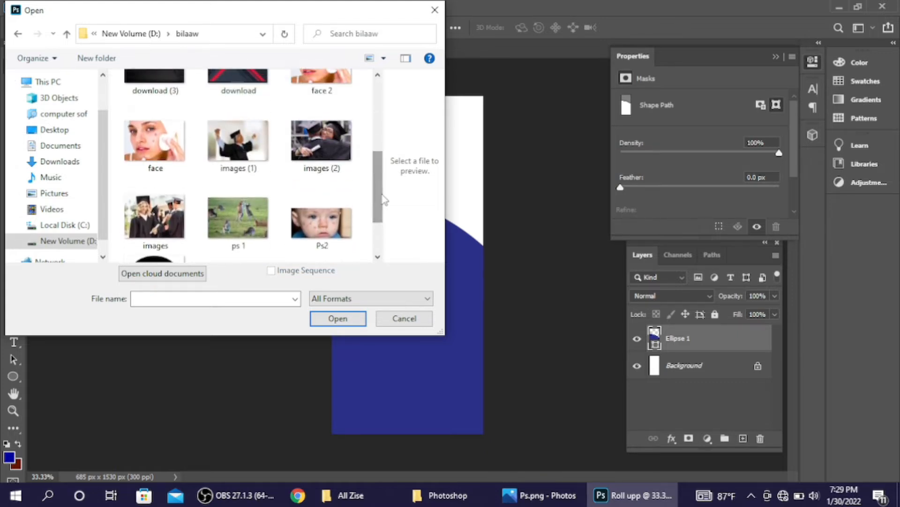
pyautogui.click(323, 152)
pyautogui.click(330, 318)
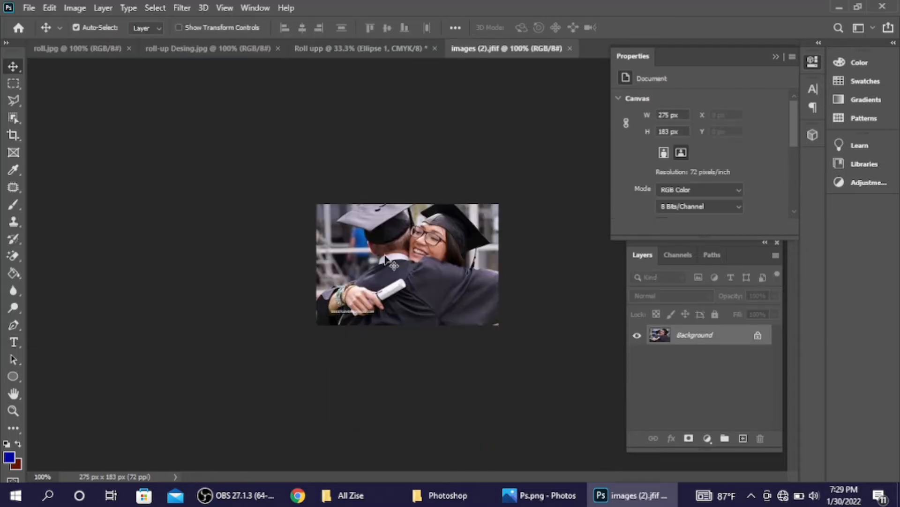
# Place the graduation photo in the Roll upp document and stretch it to about 315% width and 889% height, covering the canvas
pyautogui.moveTo(393, 265); pyautogui.dragTo(379, 141)
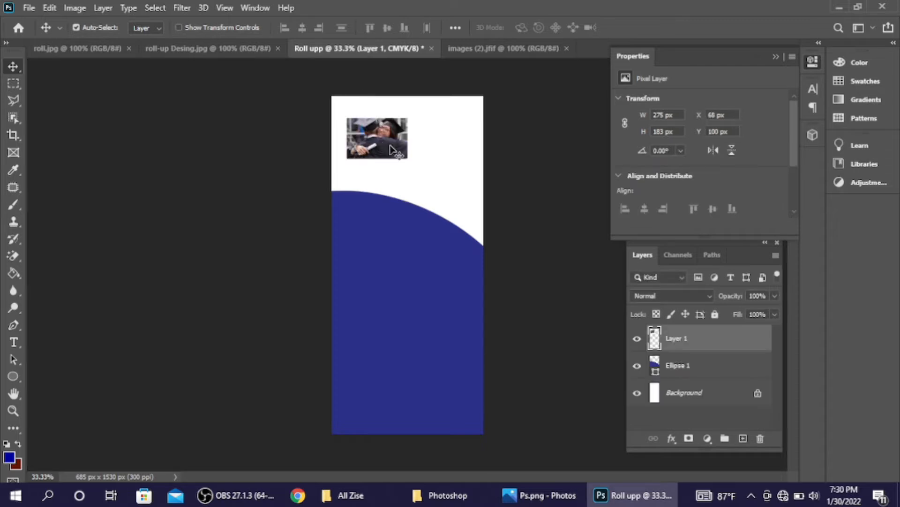
pyautogui.hotkey('ctrl', 't')
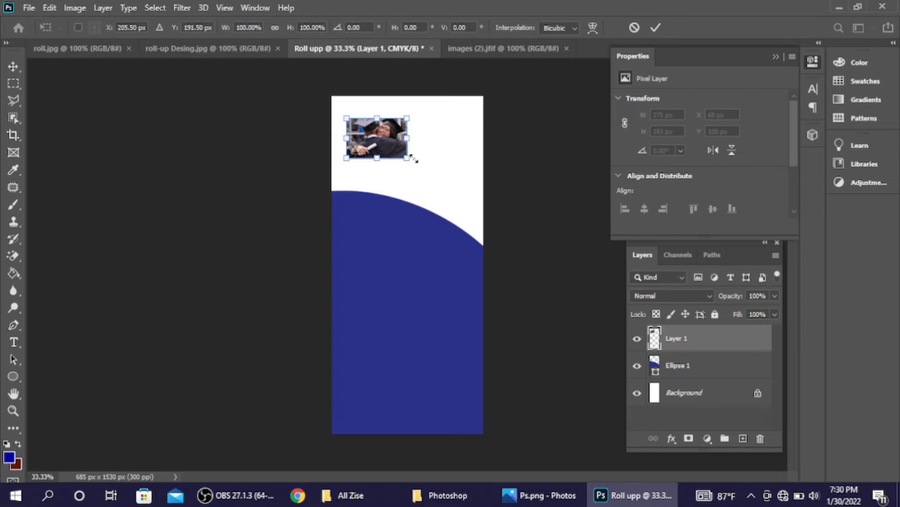
pyautogui.moveTo(407, 159); pyautogui.dragTo(465, 192)
pyautogui.moveTo(396, 212); pyautogui.dragTo(425, 443)
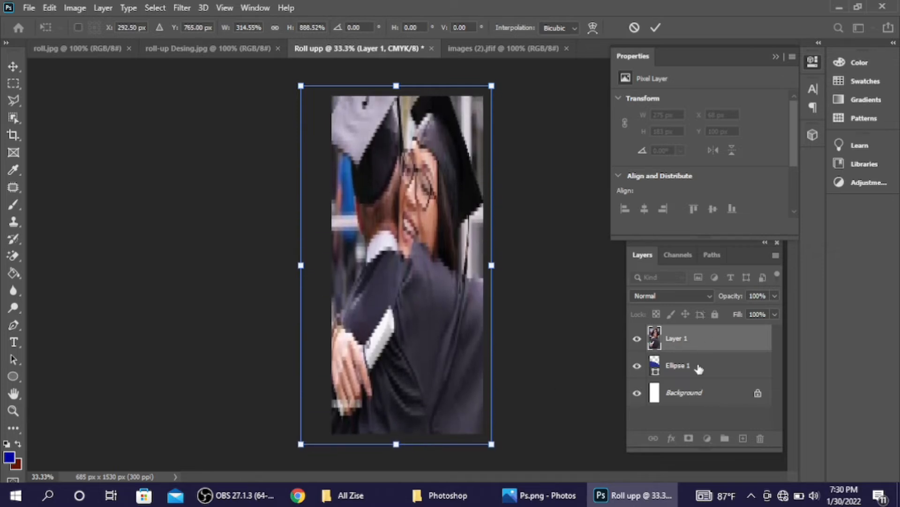
# Stack the Ellipse 1 layer above the photo layer and nudge the ellipse downward to reveal more of the graduates' faces
pyautogui.moveTo(698, 367); pyautogui.dragTo(701, 342)
pyautogui.moveTo(699, 375); pyautogui.dragTo(696, 339)
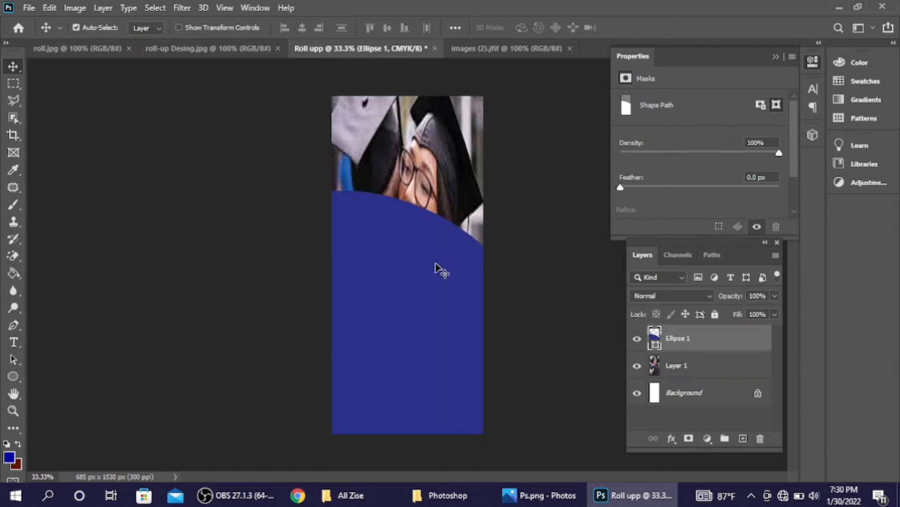
pyautogui.hotkey('shift', 'Down')
pyautogui.hotkey('shift', 'Down')
pyautogui.hotkey('shift', 'Down')
pyautogui.hotkey('shift', 'Down')
pyautogui.hotkey('shift', 'Down')
pyautogui.hotkey('shift', 'Down')
pyautogui.hotkey('shift', 'Down')
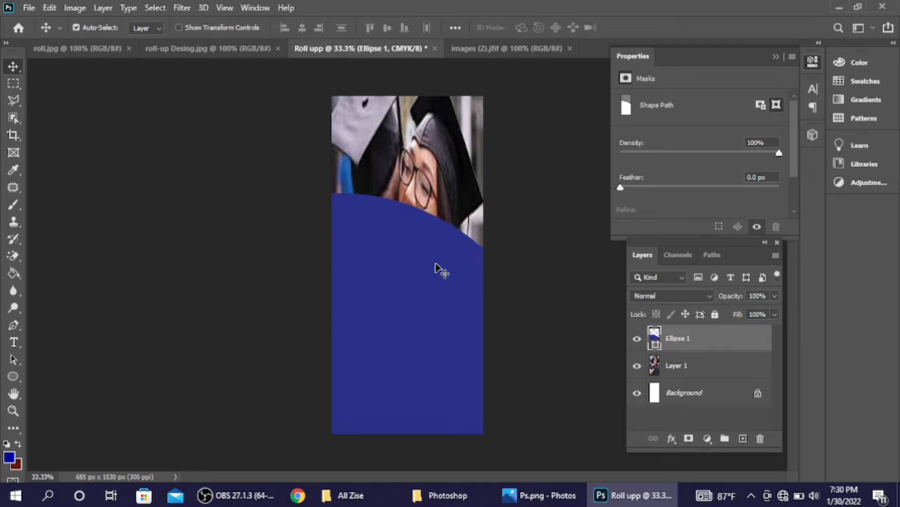
pyautogui.hotkey('shift', 'Down')
pyautogui.hotkey('shift', 'Down')
pyautogui.hotkey('shift', 'Down')
pyautogui.hotkey('shift', 'Down')
pyautogui.hotkey('shift', 'Down')
pyautogui.hotkey('shift', 'Down')
pyautogui.hotkey('shift', 'Down')
pyautogui.hotkey('shift', 'Down')
pyautogui.hotkey('shift', 'Down')
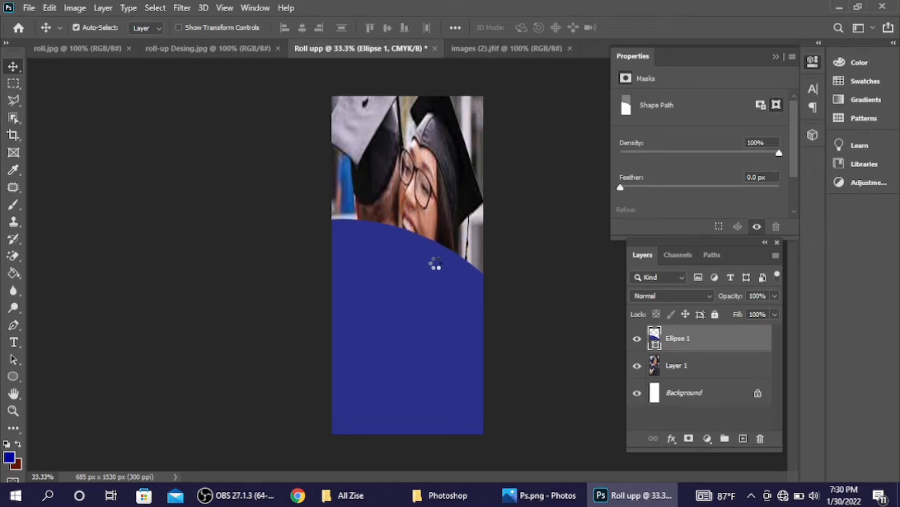
pyautogui.hotkey('shift', 'Up')
# Set the ellipse's shape stroke colour to yellow and try to adjust its stroke width
pyautogui.click(13, 378)
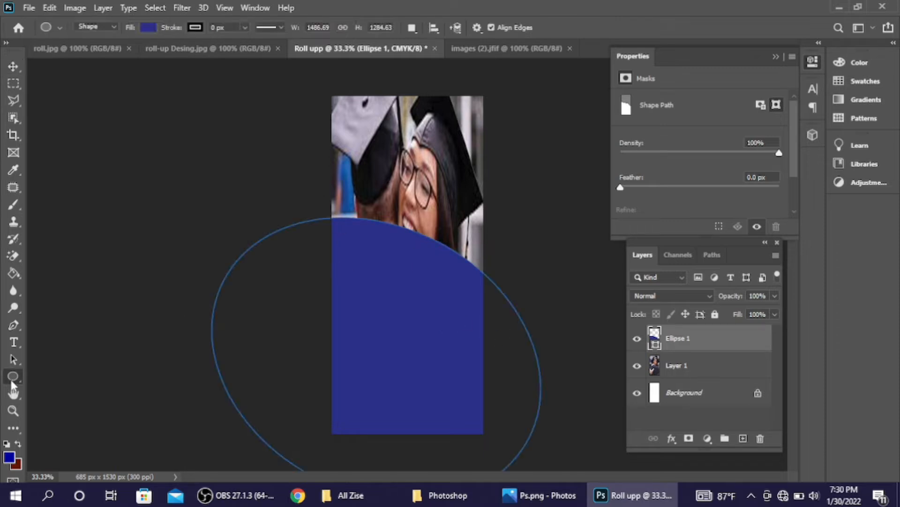
pyautogui.click(195, 27)
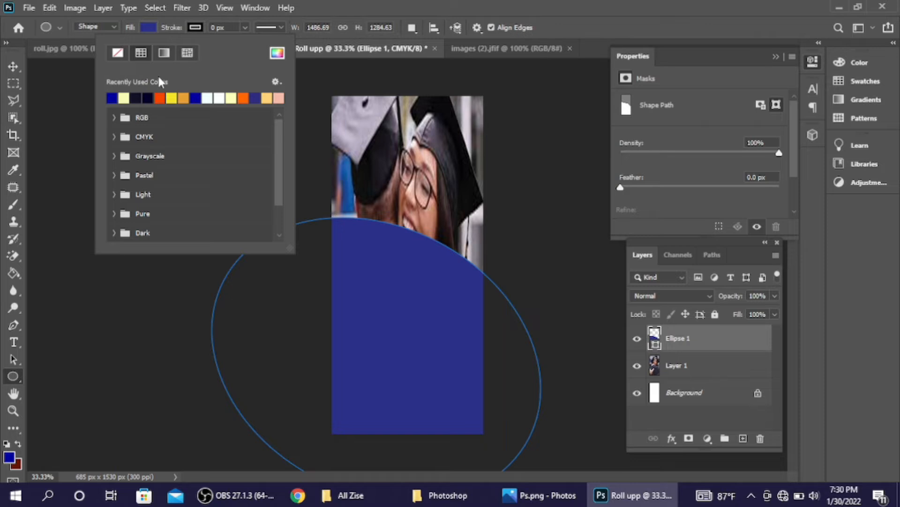
pyautogui.click(169, 98)
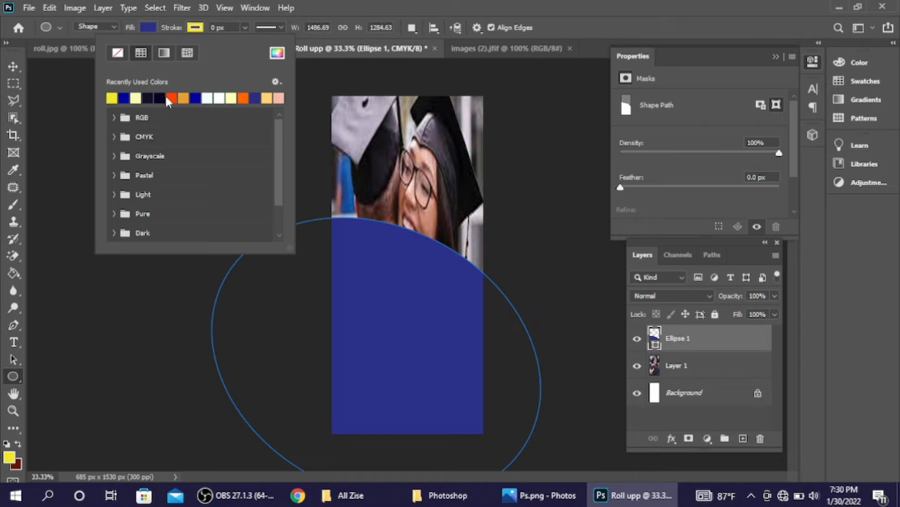
pyautogui.click(180, 29)
pyautogui.moveTo(180, 29)
pyautogui.mouseDown()
pyautogui.moveTo(194, 28)
pyautogui.moveTo(124, 31)
pyautogui.mouseUp()
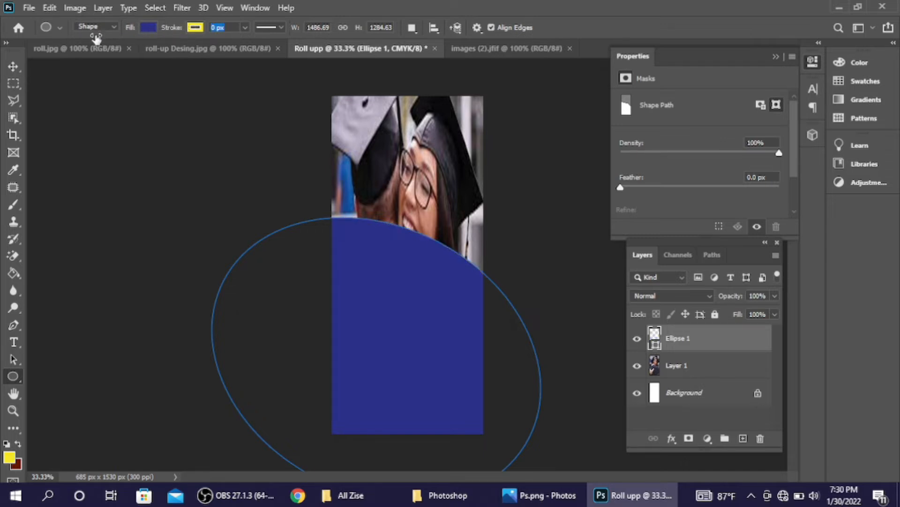
pyautogui.click(573, 403)
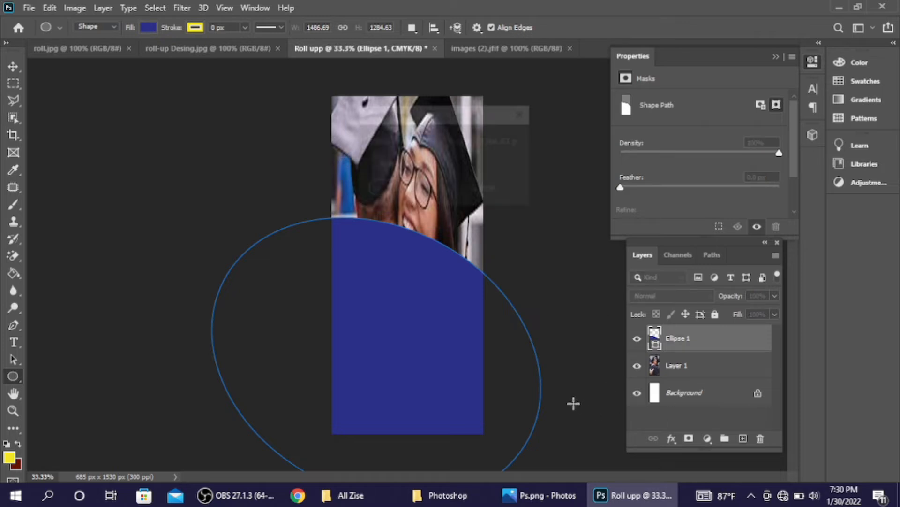
pyautogui.click(485, 188)
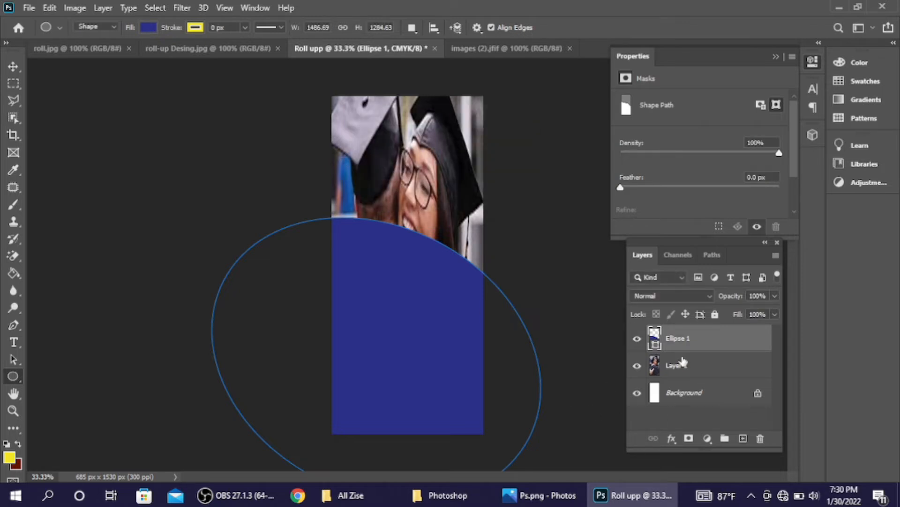
# Add a 4 px light yellow Stroke layer effect, positioned inside, to the Ellipse 1 layer
pyautogui.click(673, 438)
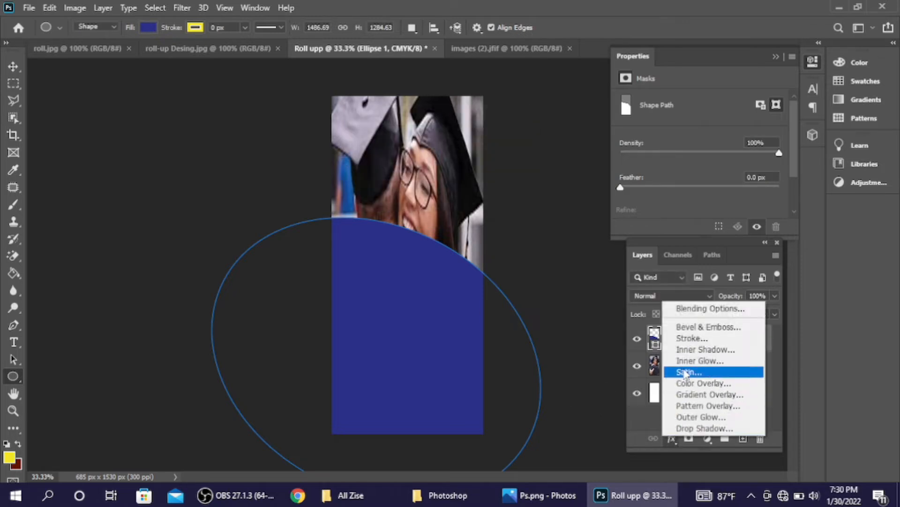
pyautogui.click(679, 339)
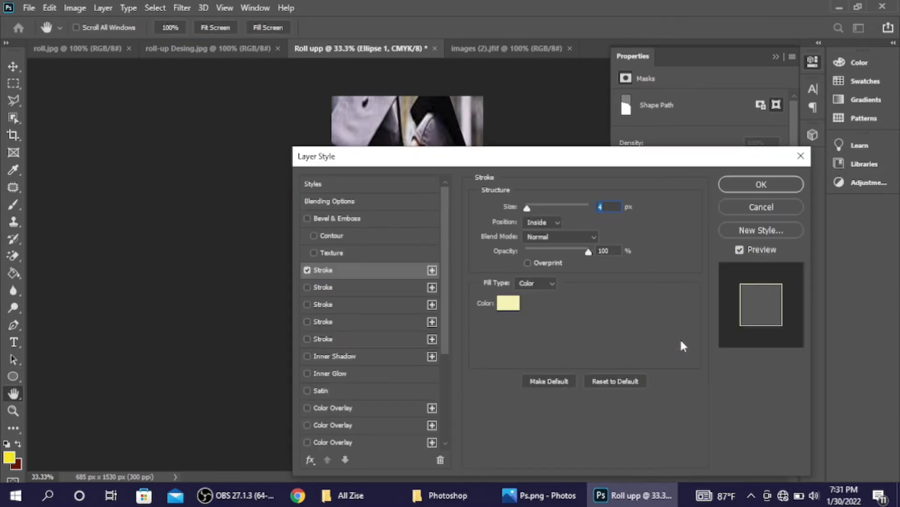
pyautogui.click(738, 184)
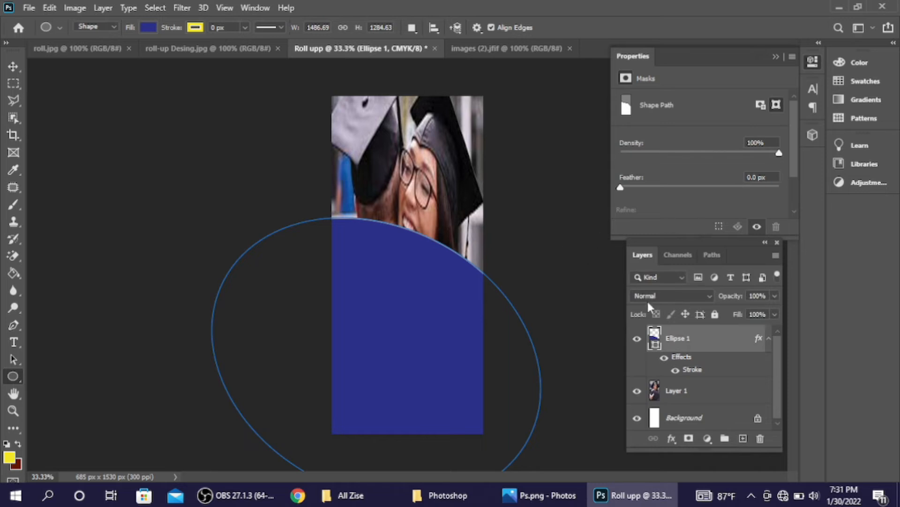
# Set the size of the Ellipse 1 layer's Stroke effect to 8 px and switch to the Move tool
pyautogui.click(672, 439)
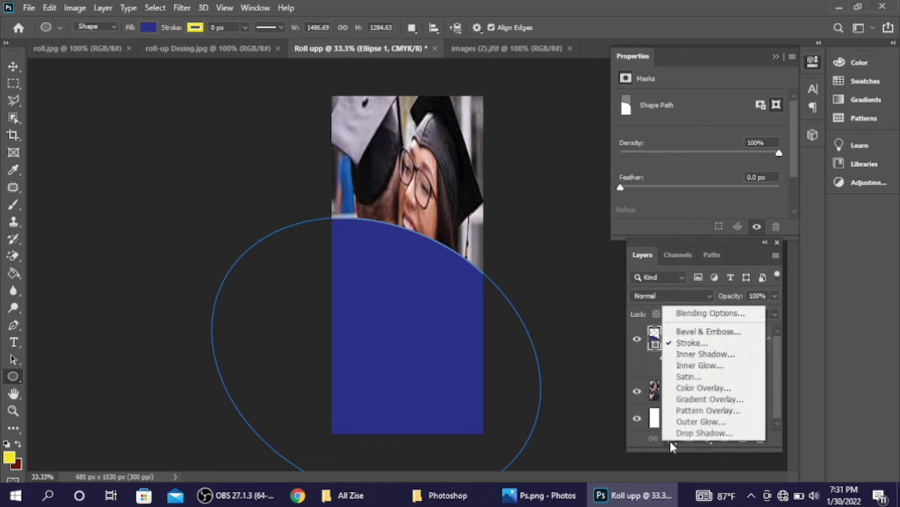
pyautogui.click(699, 342)
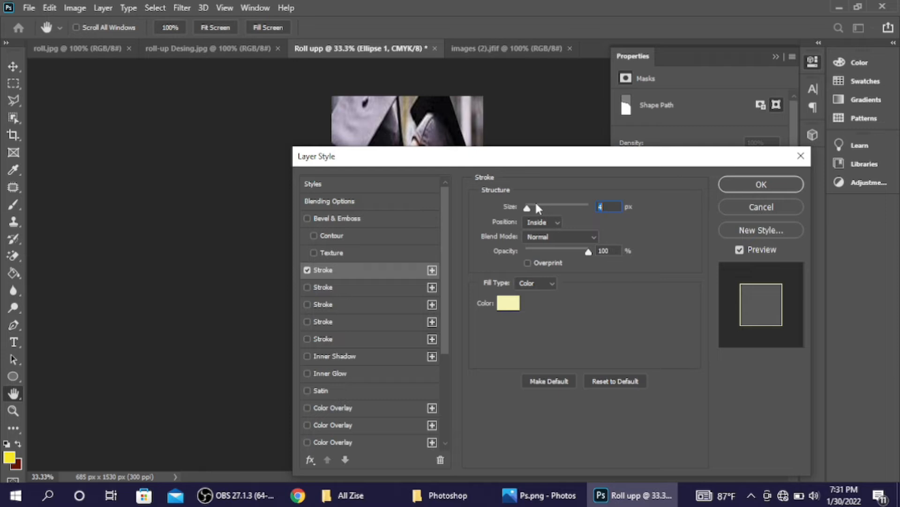
pyautogui.write('8')
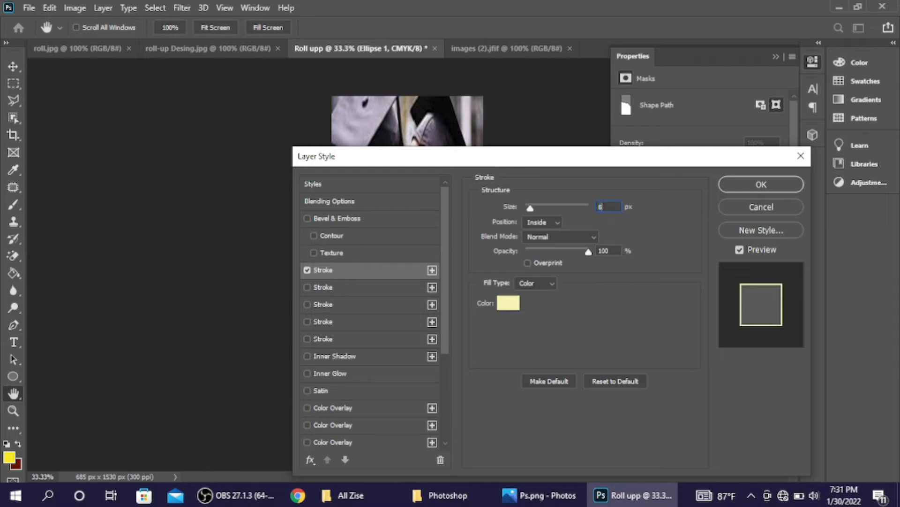
pyautogui.click(758, 184)
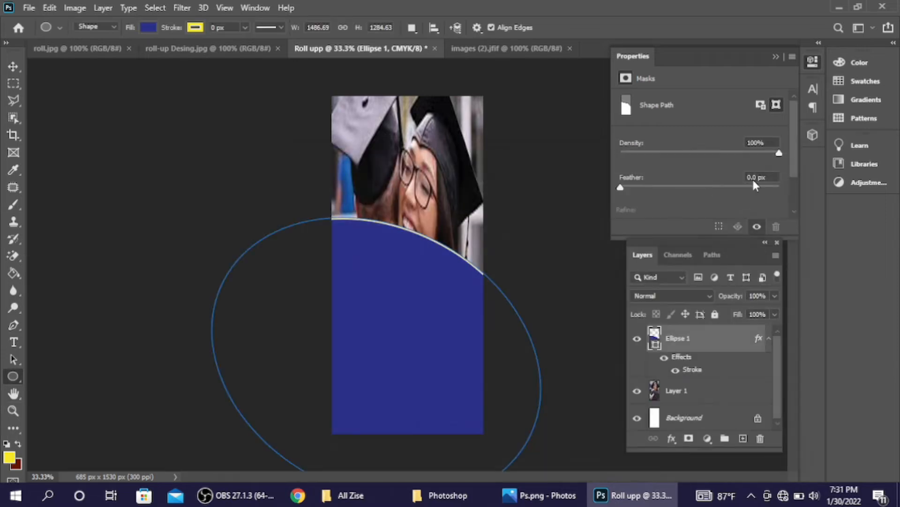
pyautogui.click(13, 67)
pyautogui.moveTo(410, 328); pyautogui.dragTo(413, 336)
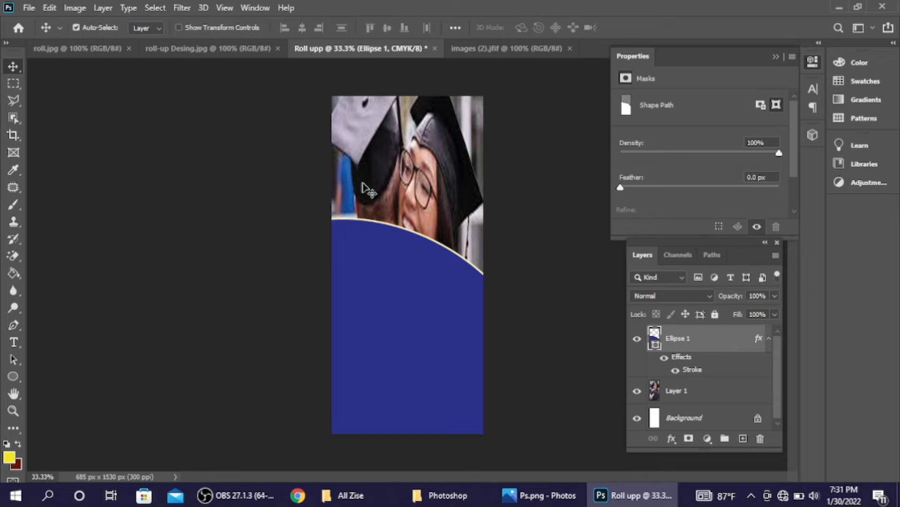
# Check the roll-up reference design, draw a circle about 200 px across on the banner's blue shape, and fill it orange
pyautogui.click(262, 49)
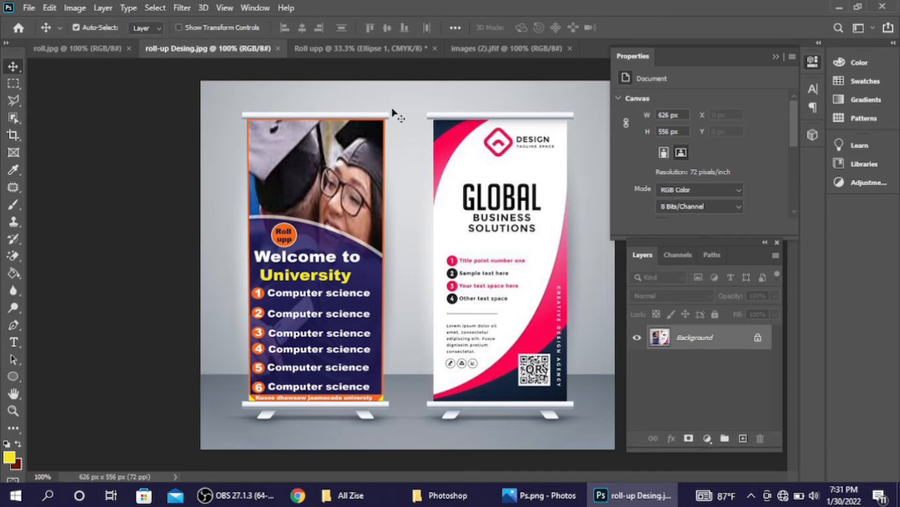
pyautogui.click(402, 45)
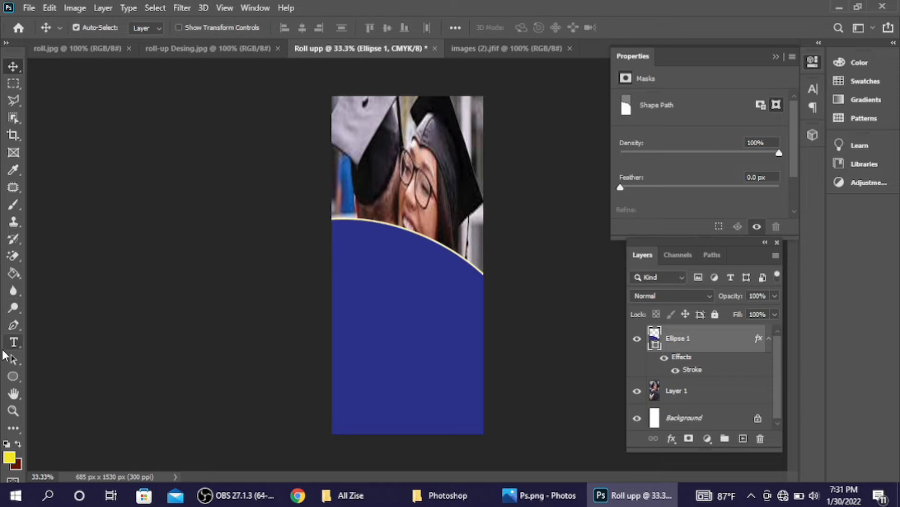
pyautogui.click(13, 376)
pyautogui.moveTo(363, 267); pyautogui.dragTo(407, 312)
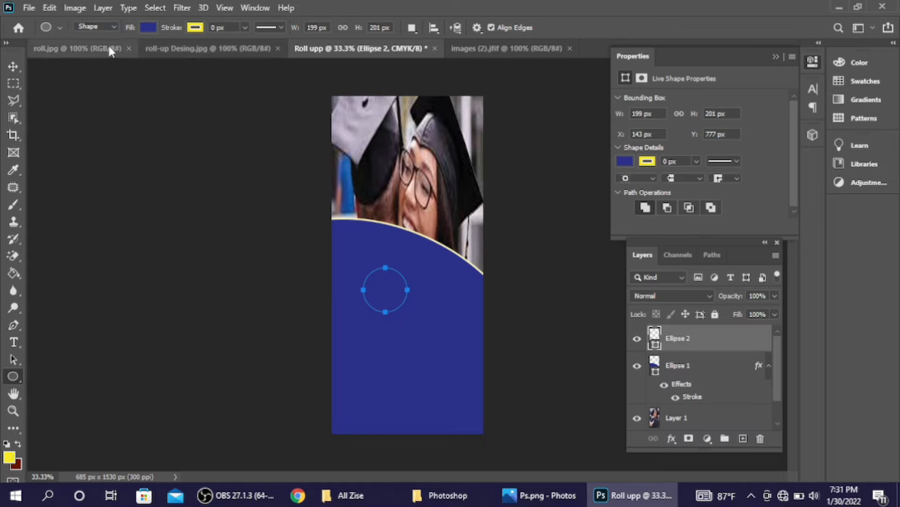
pyautogui.click(151, 27)
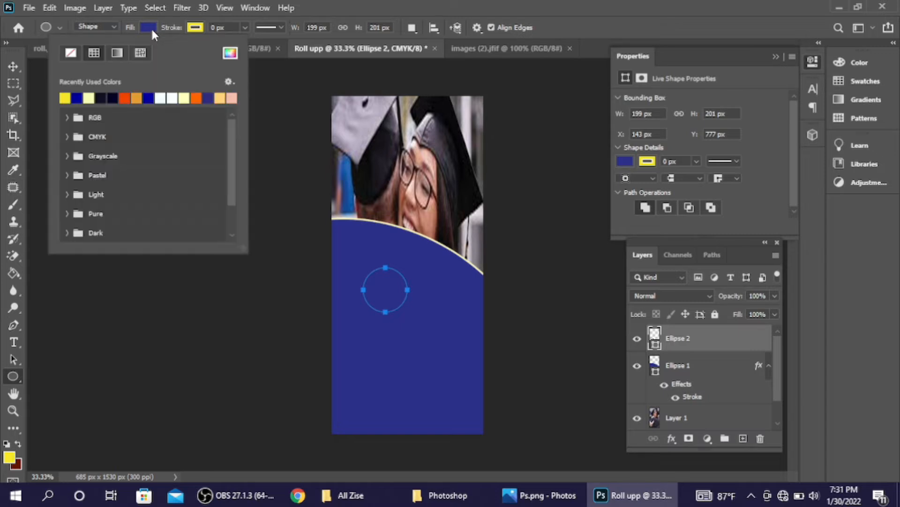
pyautogui.click(137, 97)
# Move the orange circle up just below the curved edge and scale it down to about 86%
pyautogui.click(17, 64)
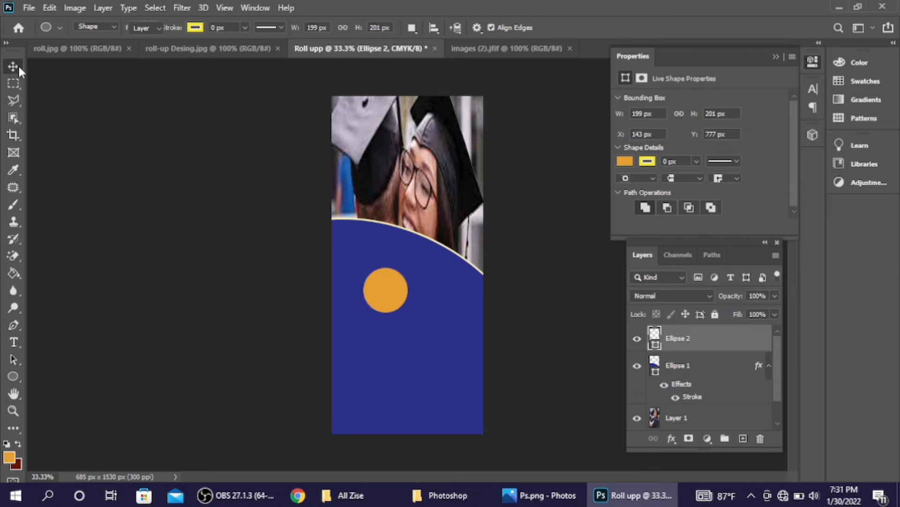
pyautogui.click(14, 66)
pyautogui.moveTo(396, 293); pyautogui.dragTo(380, 257)
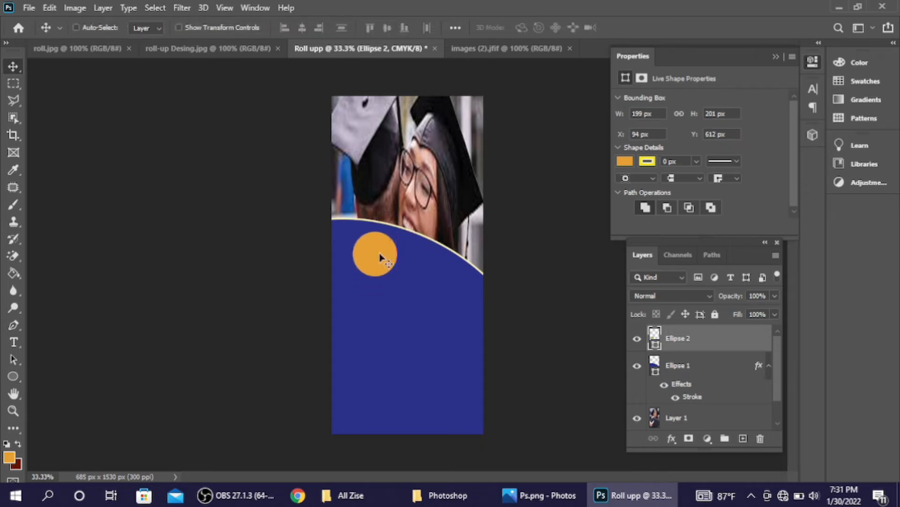
pyautogui.hotkey('ctrl', 't')
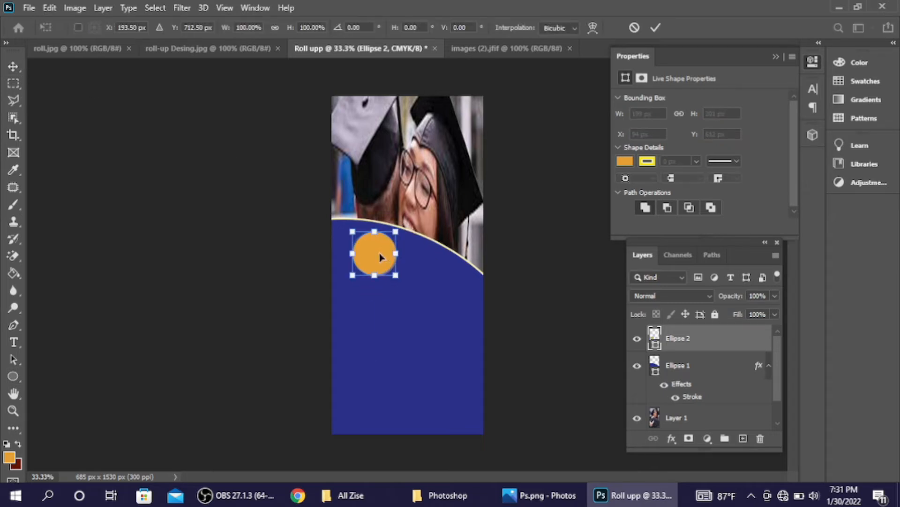
pyautogui.moveTo(396, 278); pyautogui.dragTo(394, 273)
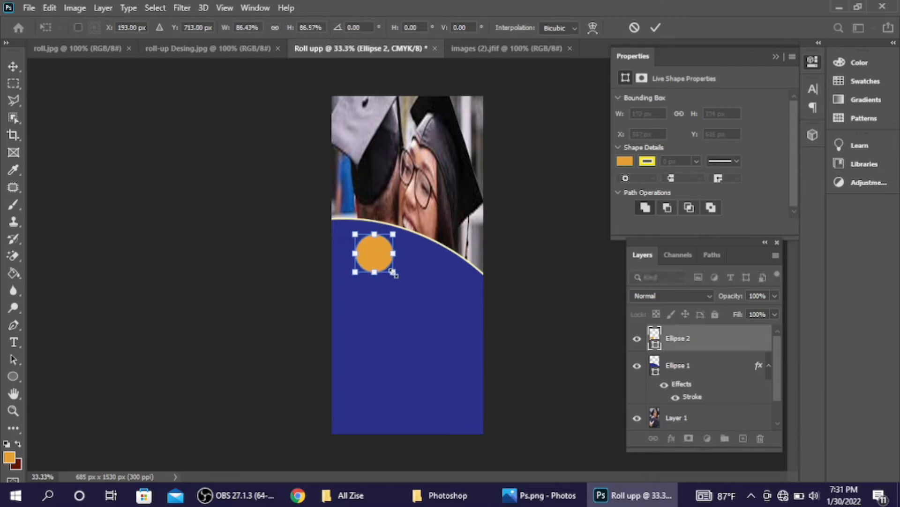
pyautogui.click(655, 28)
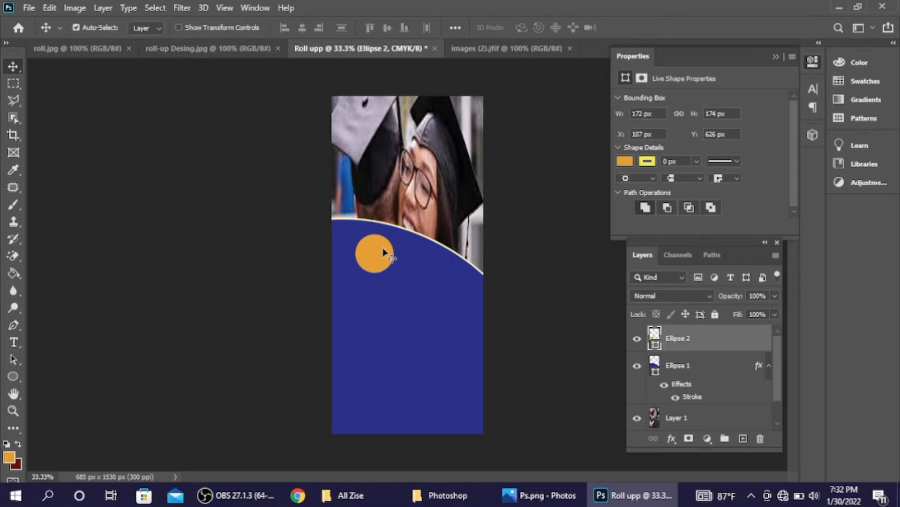
# Add the text "Roll" in Arial Black over the graduation photo
pyautogui.click(14, 345)
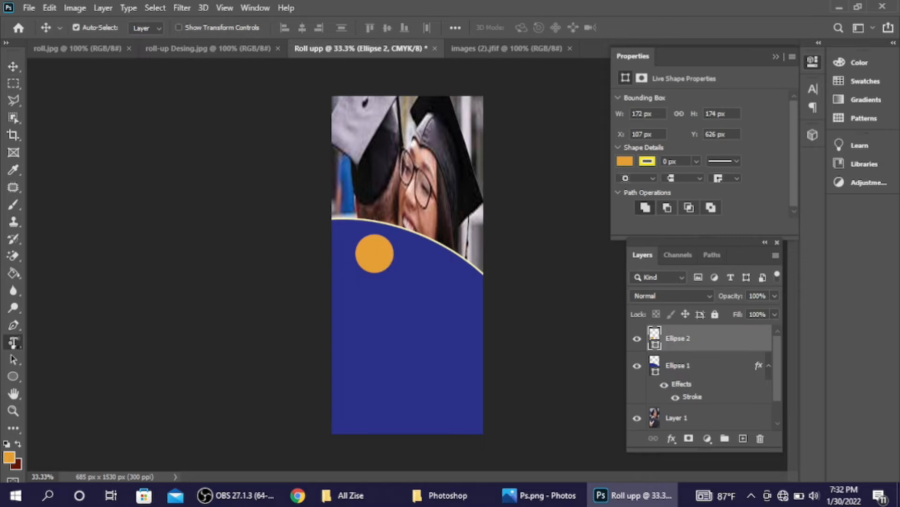
pyautogui.click(361, 180)
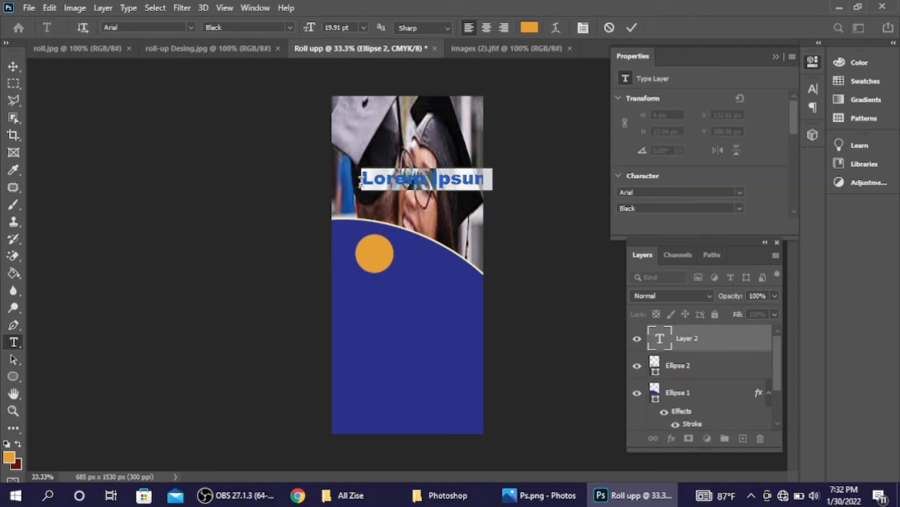
pyautogui.write('Roll')
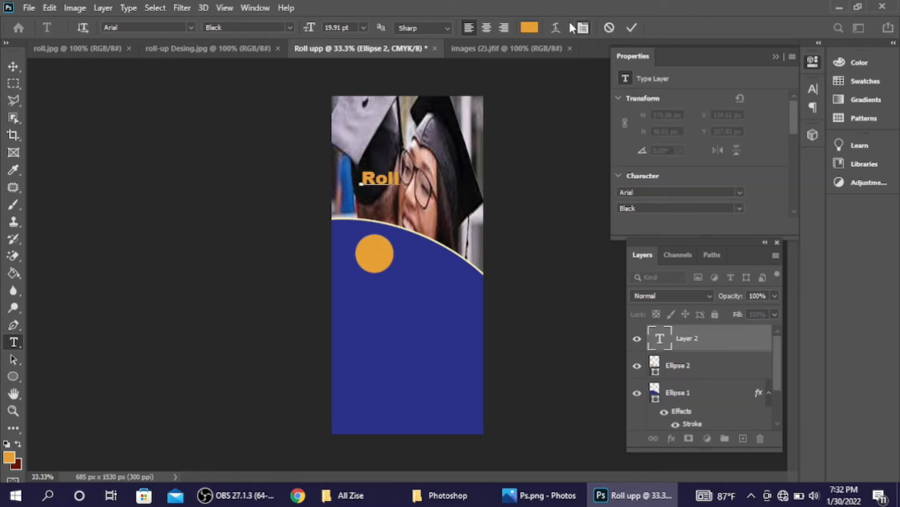
# Set the colour of the "Roll" text to off-white (#f4ffeb) and commit the text
pyautogui.hotkey('ctrl', 'a')
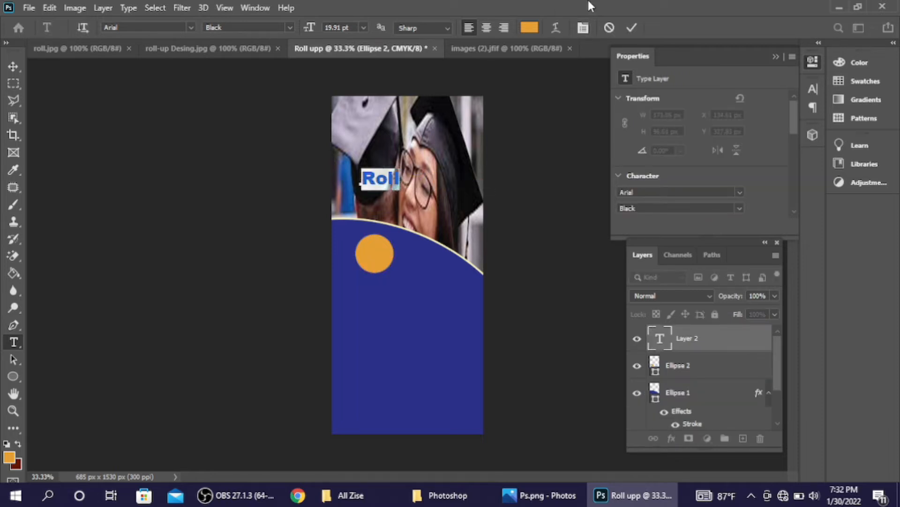
pyautogui.click(535, 27)
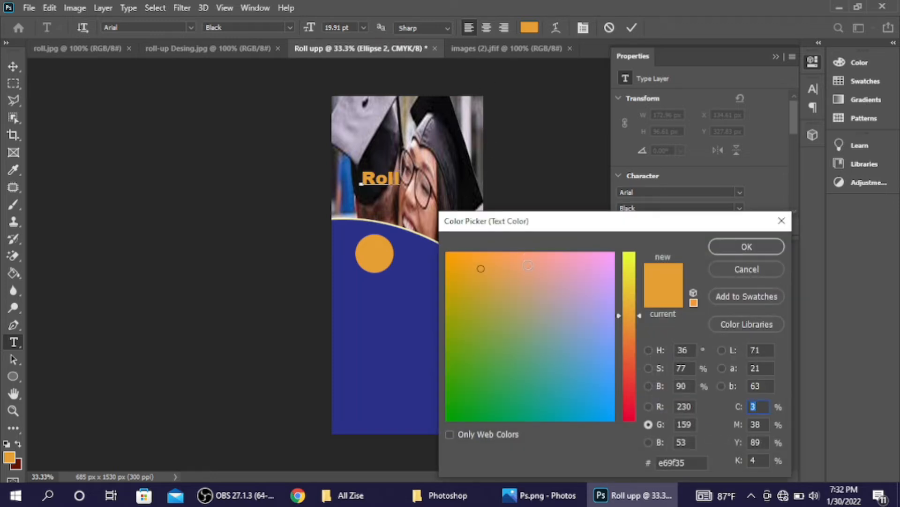
pyautogui.moveTo(568, 287)
pyautogui.mouseDown()
pyautogui.moveTo(601, 258)
pyautogui.moveTo(629, 252)
pyautogui.mouseUp()
pyautogui.click(629, 274)
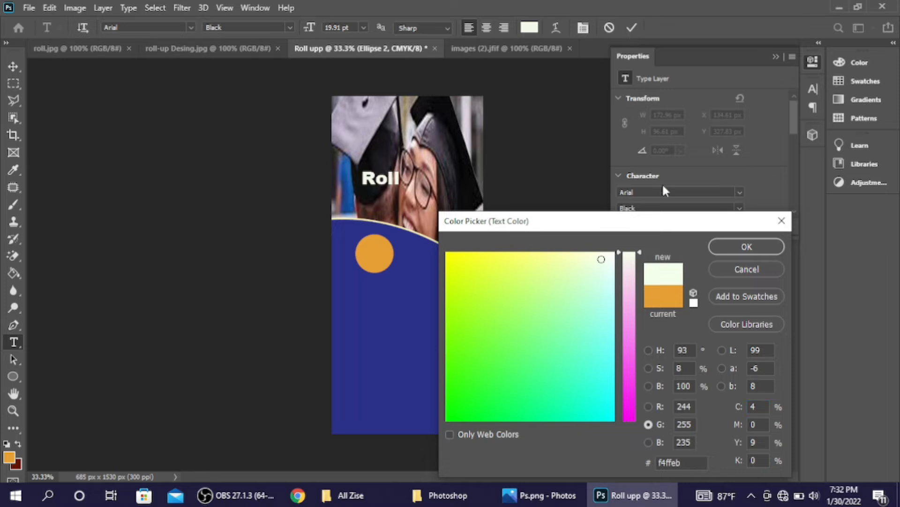
pyautogui.click(745, 246)
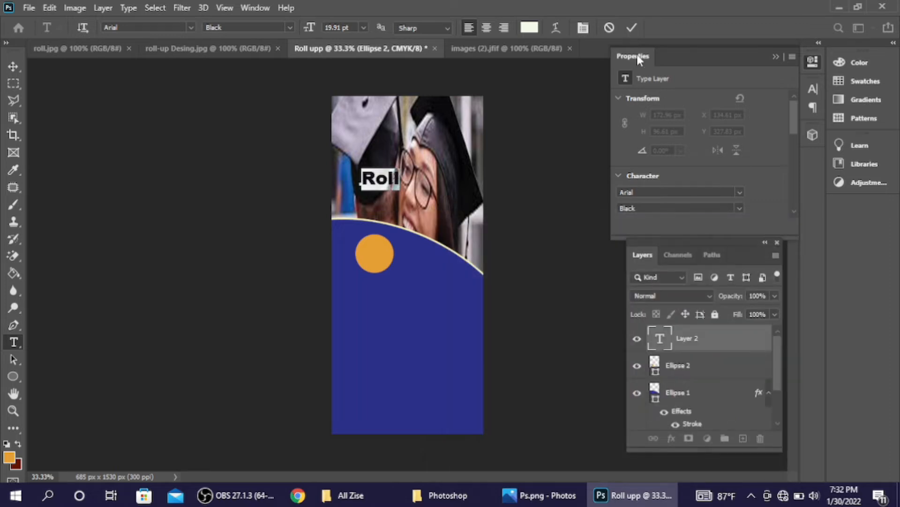
pyautogui.click(630, 28)
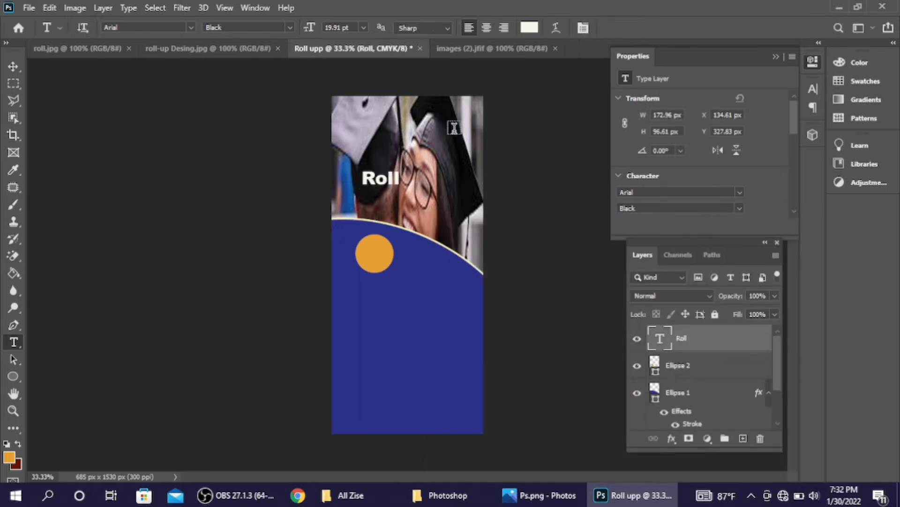
# Move the "Roll" text down from the photo onto the orange circle
pyautogui.hotkey('ctrl', 't')
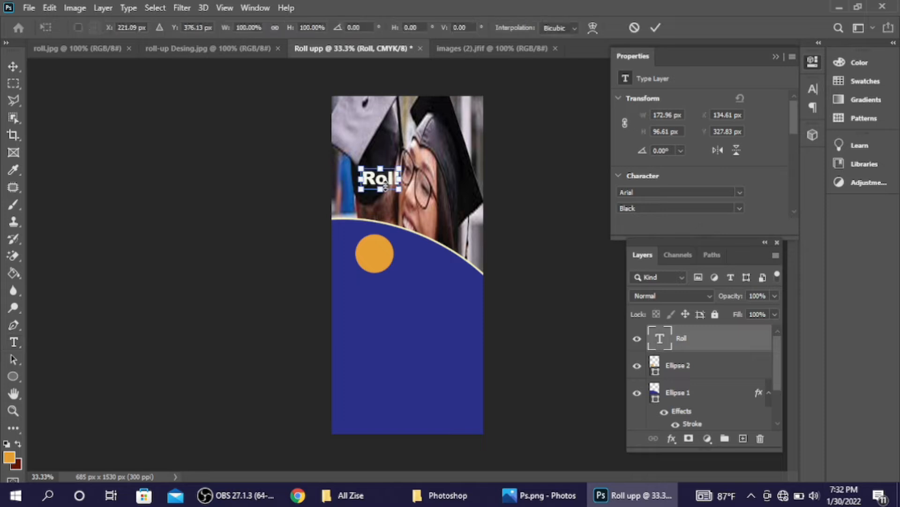
pyautogui.press('Down')
pyautogui.press('Down')
pyautogui.press('Down')
pyautogui.press('Down')
pyautogui.press('Down')
pyautogui.press('Down')
pyautogui.press('Down')
pyautogui.press('Down')
pyautogui.press('Down')
pyautogui.press('Down')
pyautogui.press('Down')
pyautogui.press('Down')
pyautogui.press('Down')
pyautogui.press('Down')
pyautogui.press('Down')
pyautogui.press('Down')
pyautogui.press('Down')
pyautogui.press('Down')
pyautogui.press('Down')
pyautogui.press('Down')
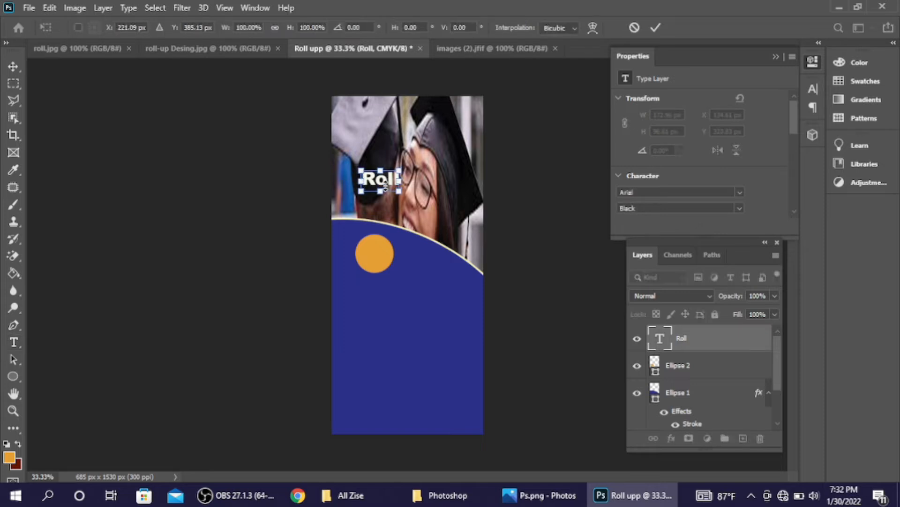
pyautogui.press('Down')
pyautogui.press('Down')
pyautogui.press('Down')
pyautogui.press('Down')
pyautogui.press('Down')
pyautogui.press('Down')
pyautogui.press('Down')
pyautogui.press('Down')
pyautogui.press('Down')
pyautogui.press('Down')
pyautogui.press('Down')
pyautogui.press('Down')
pyautogui.press('Down')
pyautogui.press('Down')
pyautogui.press('Down')
pyautogui.press('Down')
pyautogui.press('Down')
pyautogui.press('Down')
pyautogui.press('Down')
pyautogui.press('Down')
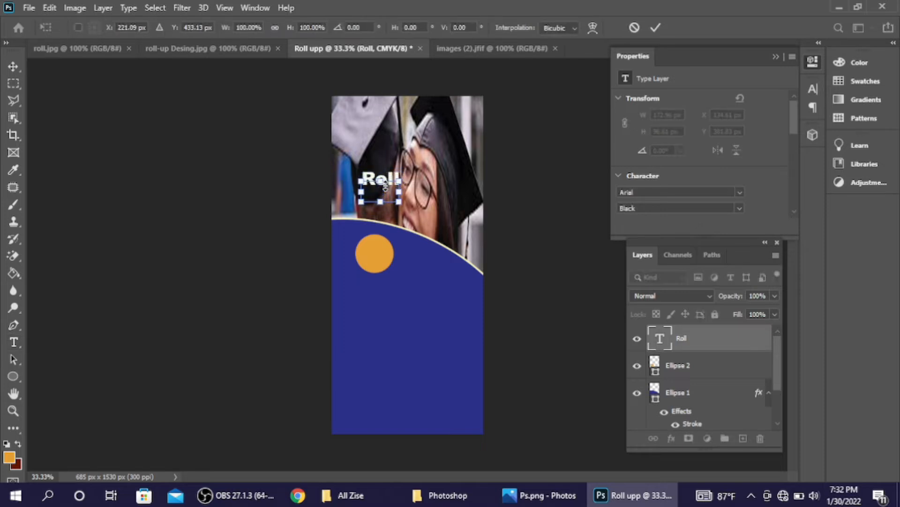
pyautogui.press('Down')
pyautogui.press('Down')
pyautogui.press('Down')
pyautogui.press('Down')
pyautogui.press('Down')
pyautogui.press('Down')
pyautogui.press('Down')
pyautogui.press('Down')
pyautogui.press('Down')
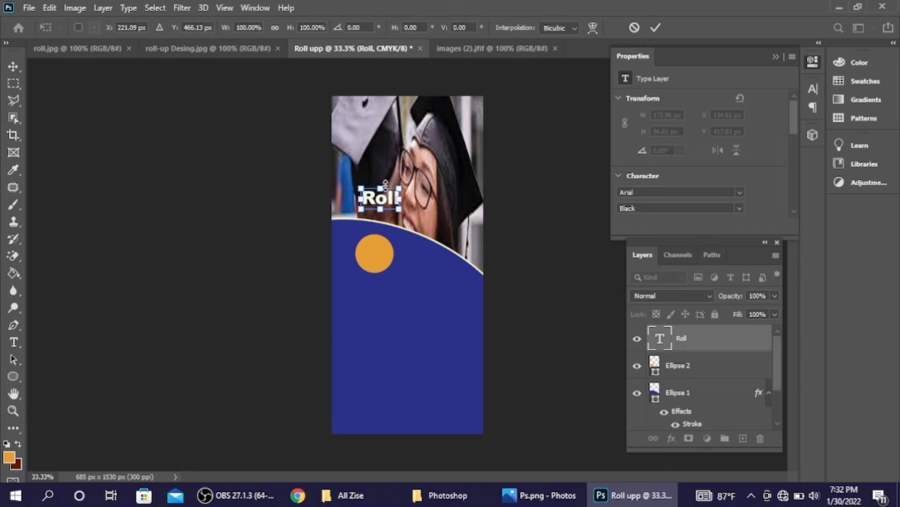
pyautogui.moveTo(394, 208); pyautogui.dragTo(391, 259)
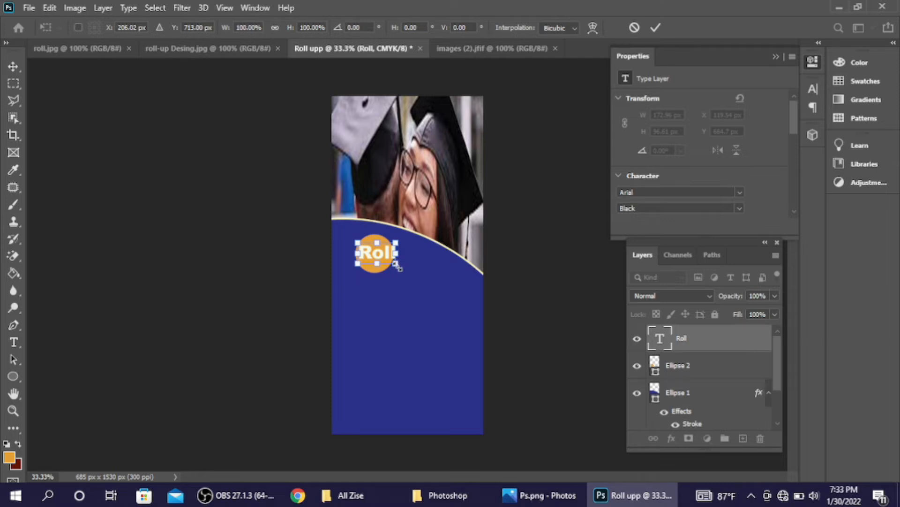
# Scale the "Roll" text to about 82% and nudge it right and up within the orange circle
pyautogui.moveTo(396, 263); pyautogui.dragTo(389, 259)
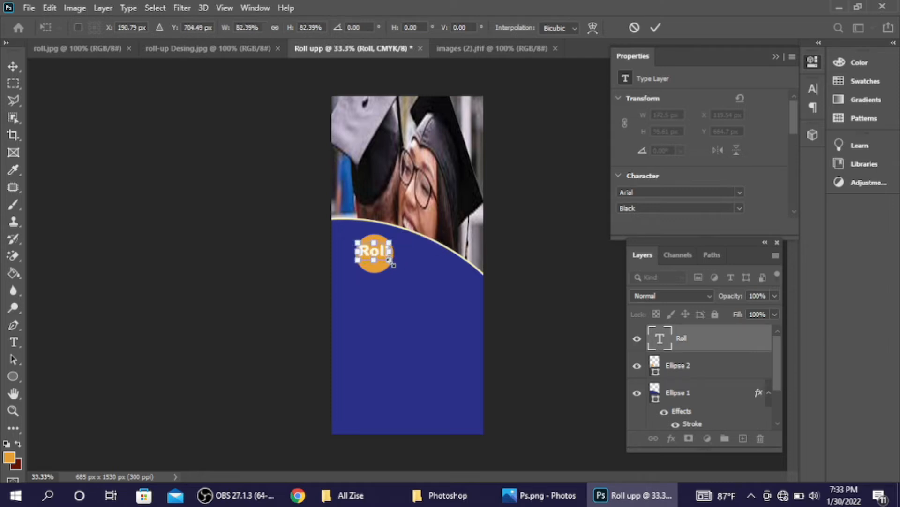
pyautogui.press('Right')
pyautogui.press('Right')
pyautogui.press('Right')
pyautogui.press('Right')
pyautogui.press('Right')
pyautogui.press('Right')
pyautogui.press('Up')
pyautogui.press('Up')
pyautogui.press('Up')
pyautogui.click(654, 27)
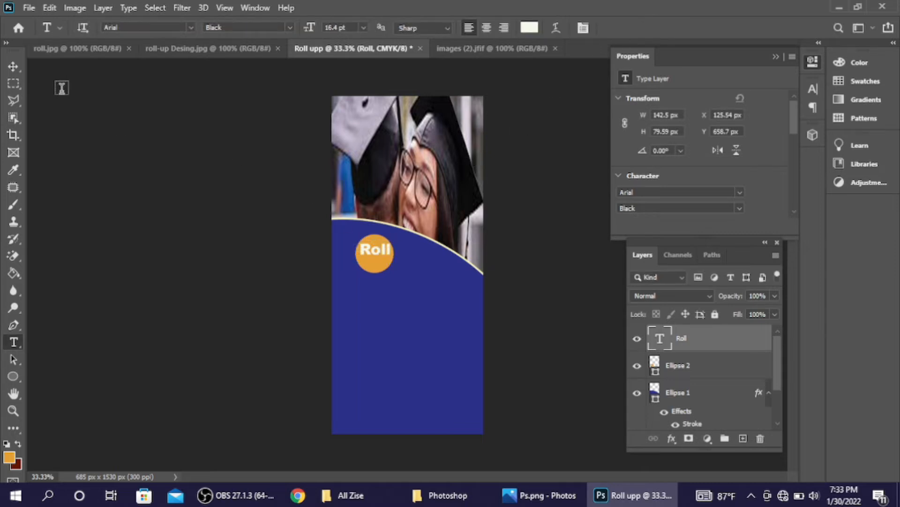
# Duplicate the "Roll" text layer and nudge the copy down to form a second line in the circle
pyautogui.click(15, 69)
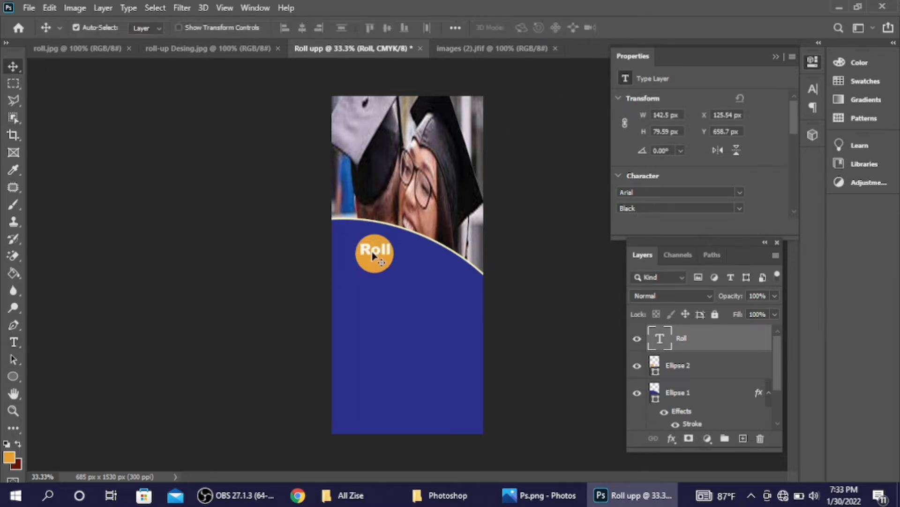
pyautogui.moveTo(373, 253); pyautogui.dragTo(371, 253)
pyautogui.hotkey('ctrl', 'j')
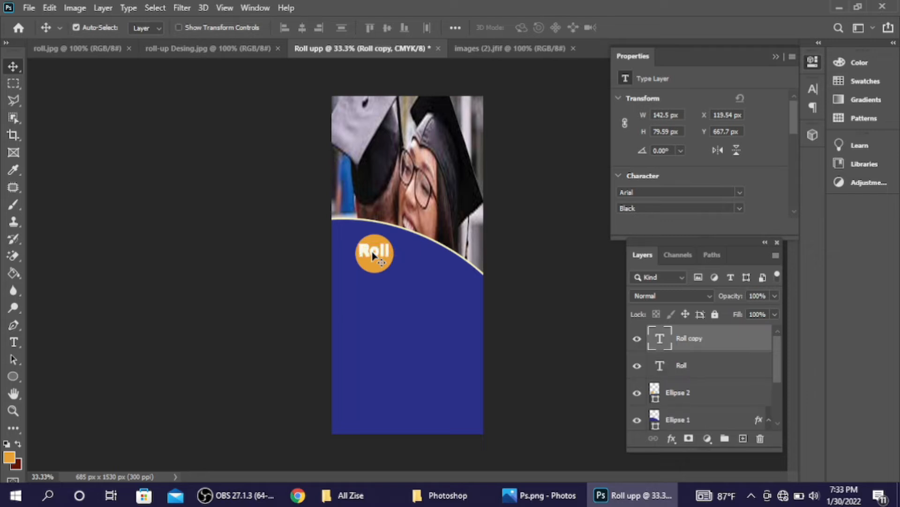
pyautogui.press('Down')
pyautogui.press('Down')
pyautogui.press('Down')
pyautogui.press('Down')
pyautogui.press('Down')
pyautogui.press('Down')
pyautogui.press('Down')
pyautogui.press('Down')
pyautogui.press('Down')
pyautogui.press('Down')
pyautogui.press('Down')
pyautogui.press('Down')
pyautogui.press('Down')
# Change the duplicated text to "upp" and switch to the Move tool
pyautogui.doubleClick(373, 255)
pyautogui.write('upp')
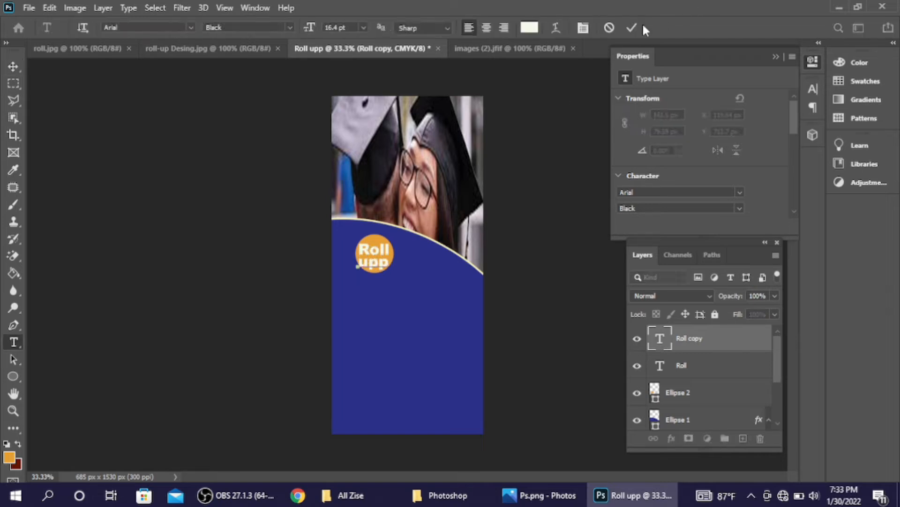
pyautogui.click(632, 27)
pyautogui.press('v')
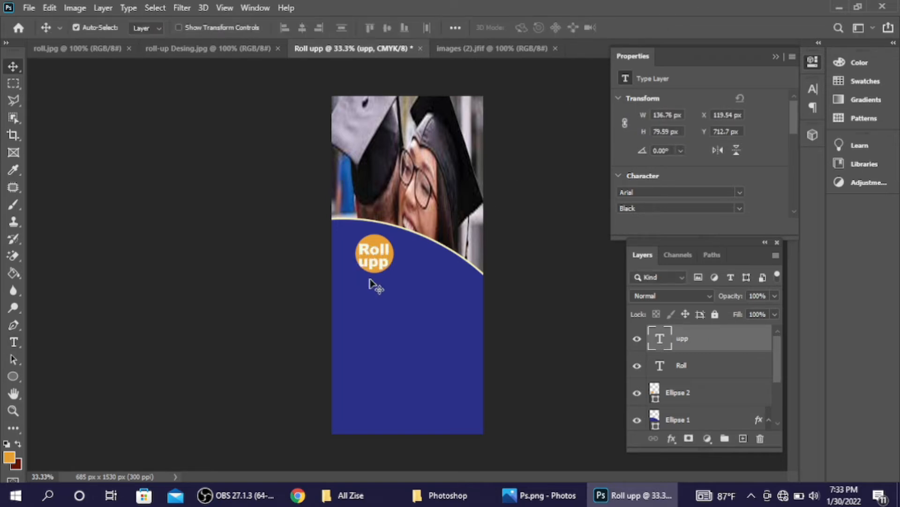
# Scale the "upp" text to about 80% and nudge it right to centre it under "Roll"
pyautogui.hotkey('ctrl', 't')
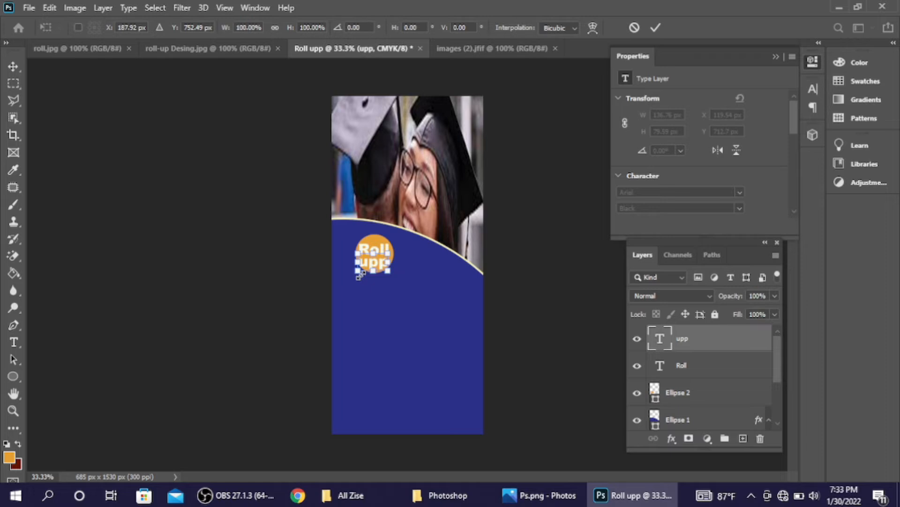
pyautogui.moveTo(360, 255); pyautogui.dragTo(362, 253)
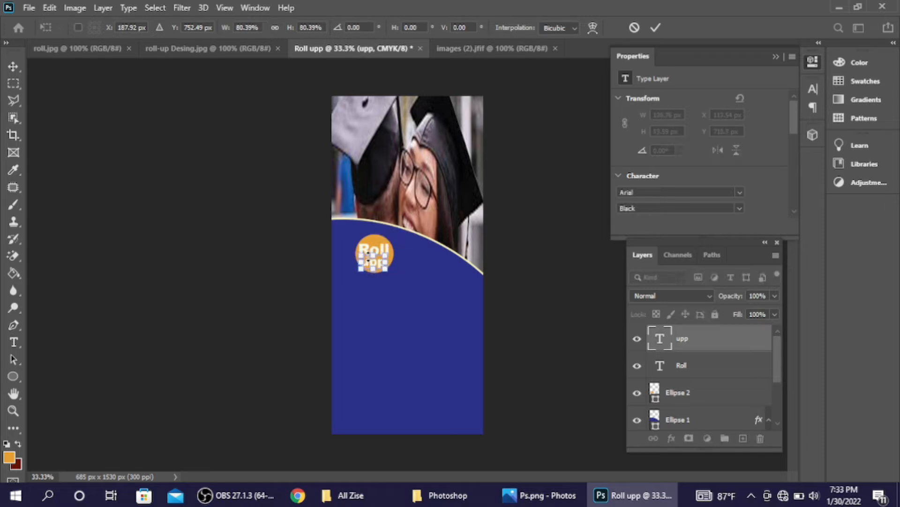
pyautogui.click(655, 28)
pyautogui.press('Right')
pyautogui.press('Right')
pyautogui.press('Right')
pyautogui.press('Right')
pyautogui.press('Right')
pyautogui.press('Right')
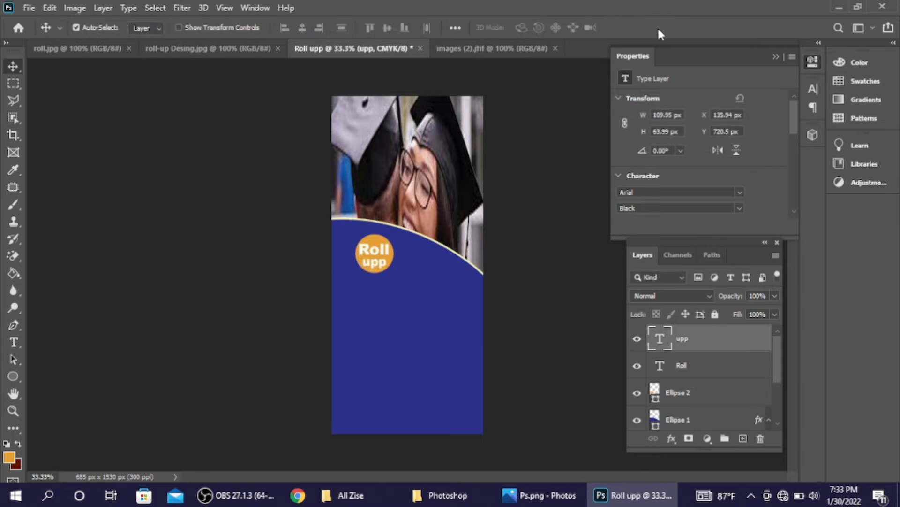
# Scale the "Roll" text down to about 124 px wide so it fits inside the orange circle
pyautogui.click(383, 249)
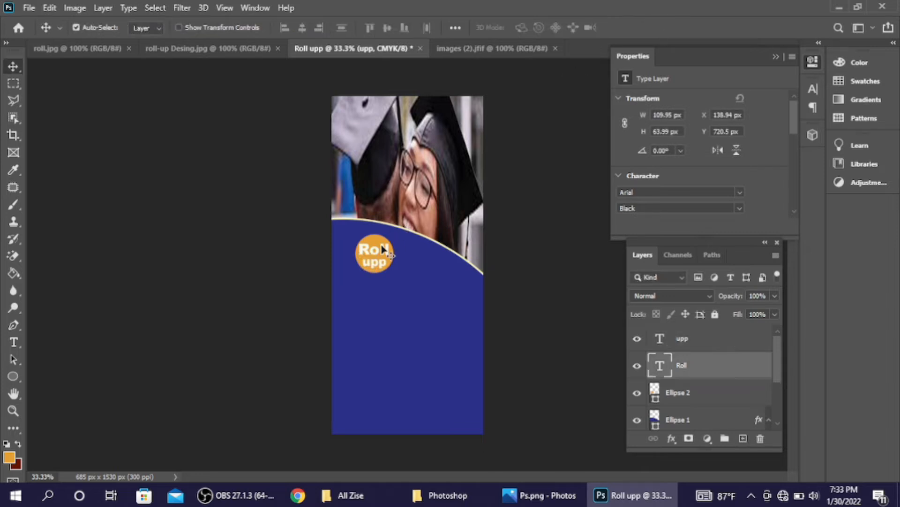
pyautogui.hotkey('ctrl', 't')
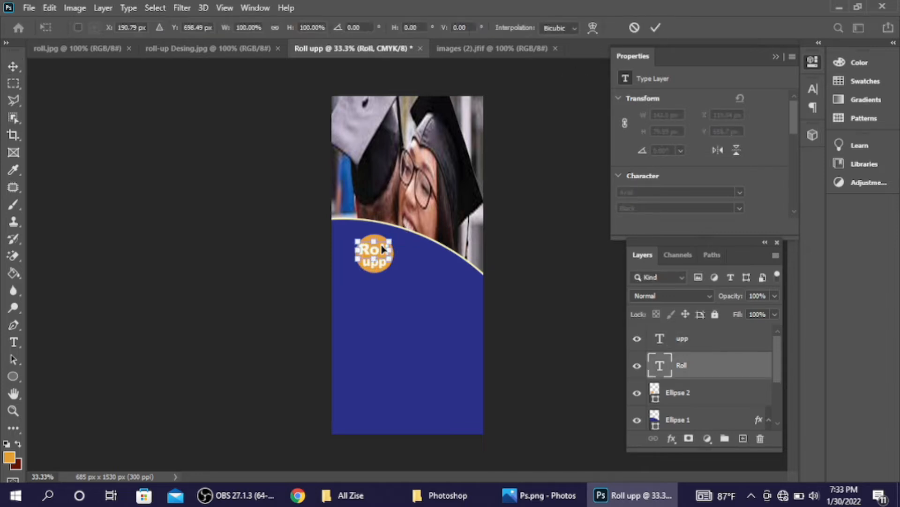
pyautogui.press('Return')
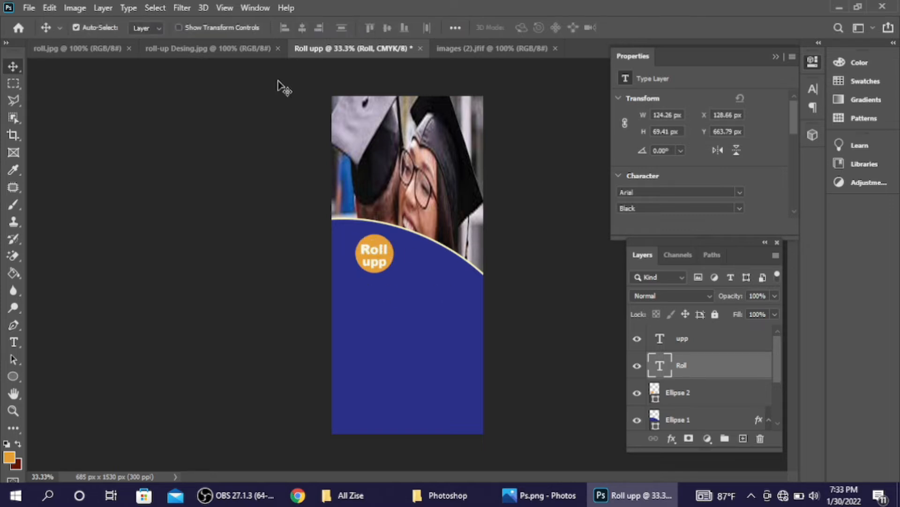
# Check the reference banner and add the heading "Welcome to university" in white Arial Black on two lines below the badge
pyautogui.click(252, 48)
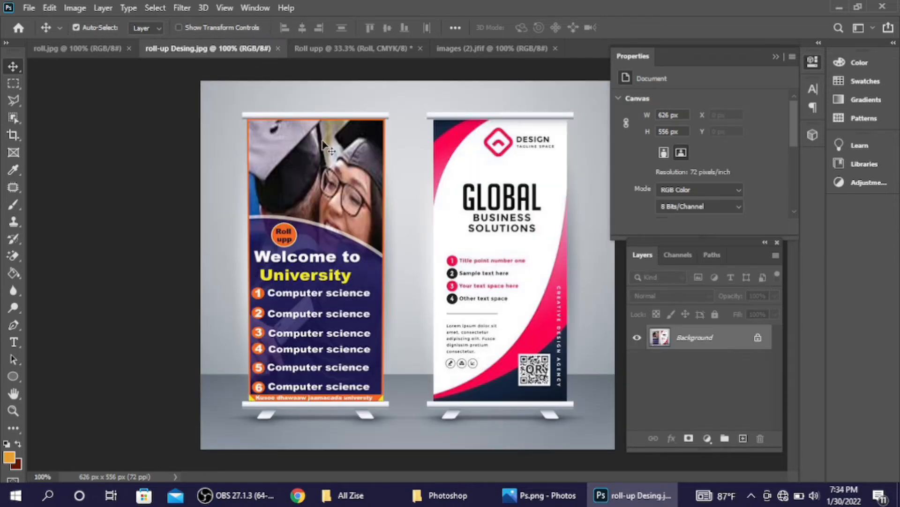
pyautogui.click(334, 55)
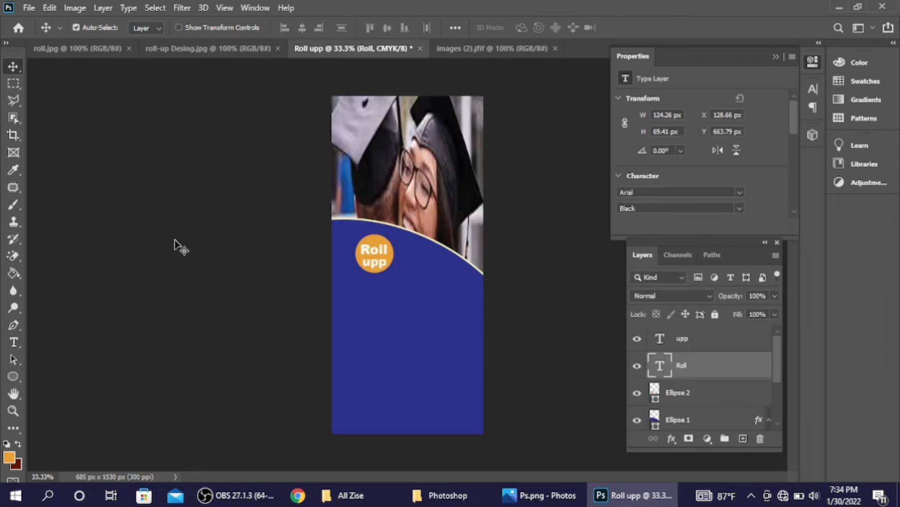
pyautogui.click(14, 342)
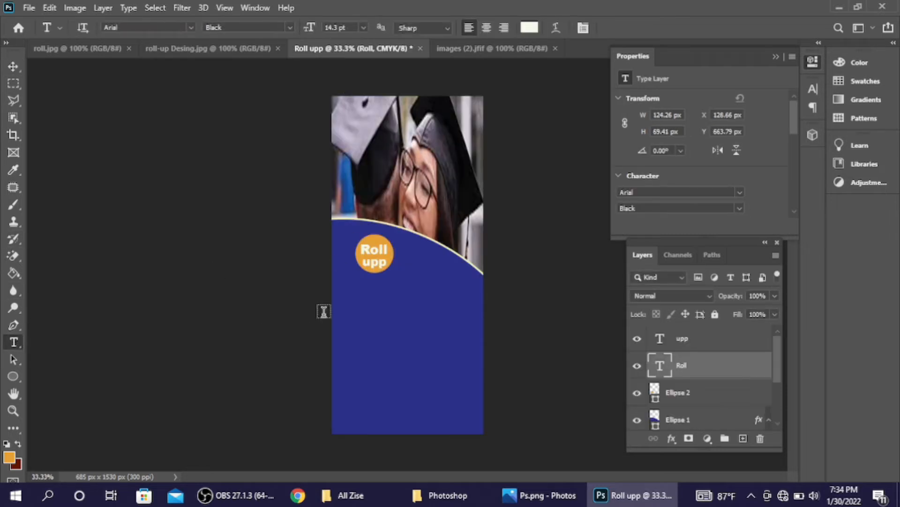
pyautogui.click(362, 308)
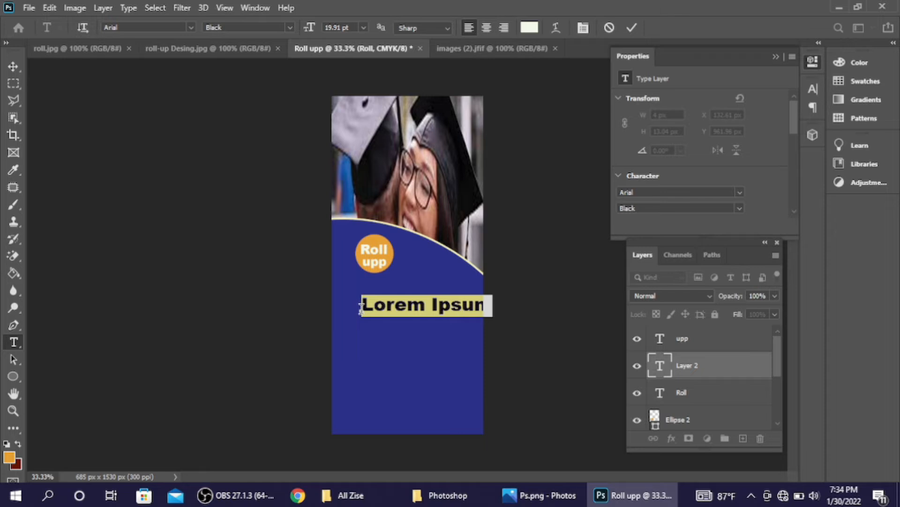
pyautogui.write('Welcome to university')
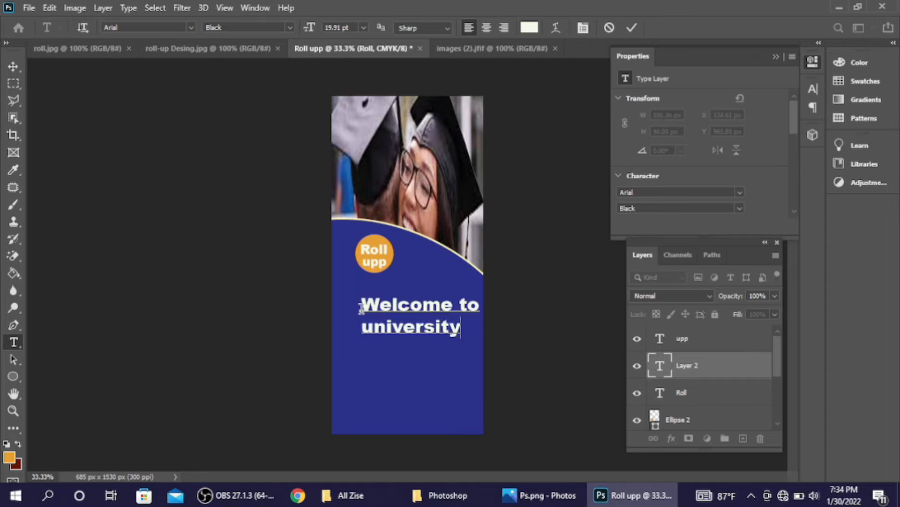
pyautogui.click(632, 27)
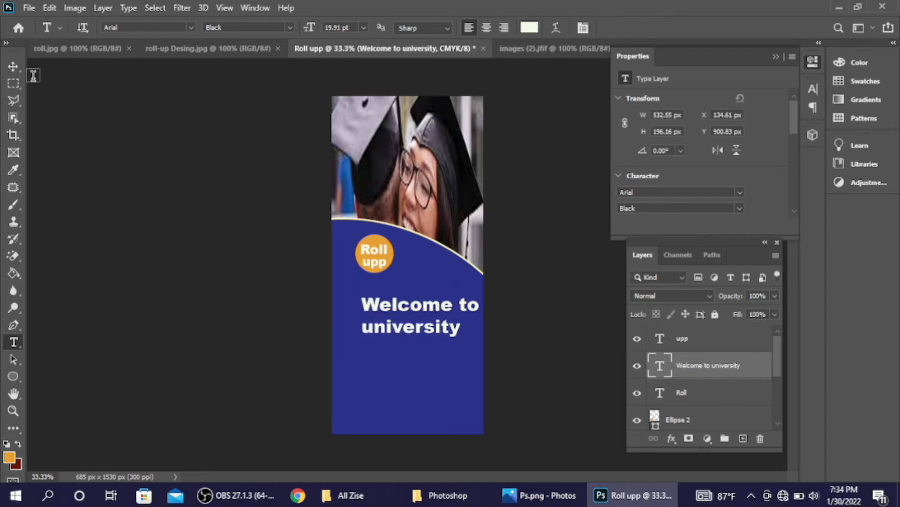
# Move the heading up and left to sit just under the badge, and indent the "university" line slightly with leading space
pyautogui.click(13, 66)
pyautogui.moveTo(430, 319); pyautogui.dragTo(401, 310)
pyautogui.doubleClick(406, 308)
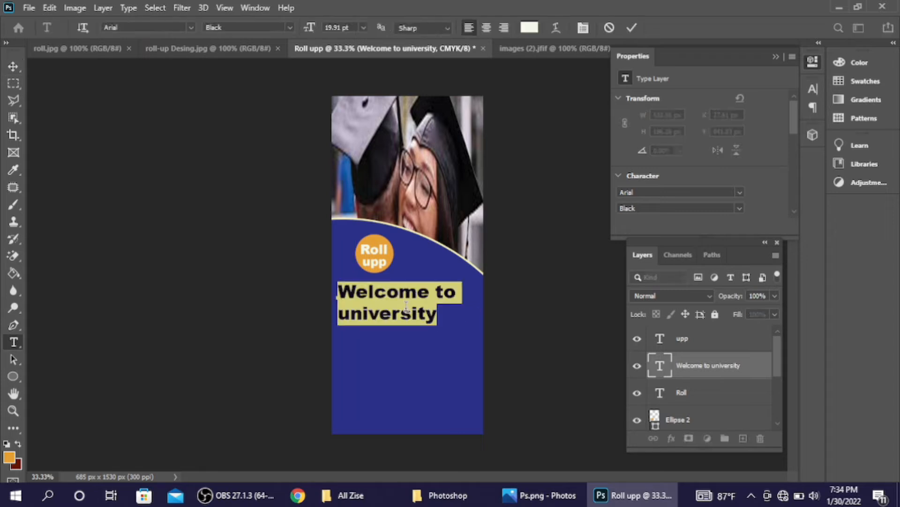
pyautogui.click(379, 316)
pyautogui.press('Left')
pyautogui.press('Left')
pyautogui.press('Left')
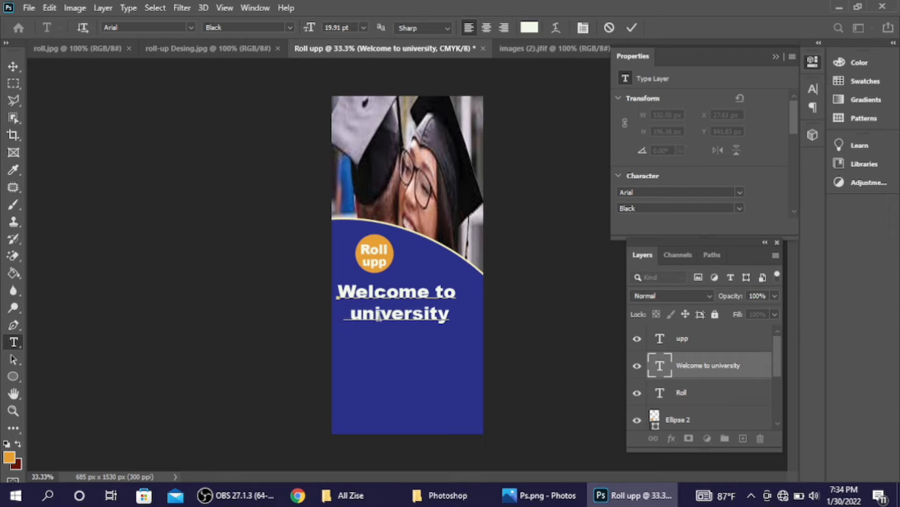
pyautogui.press('BackSpace')
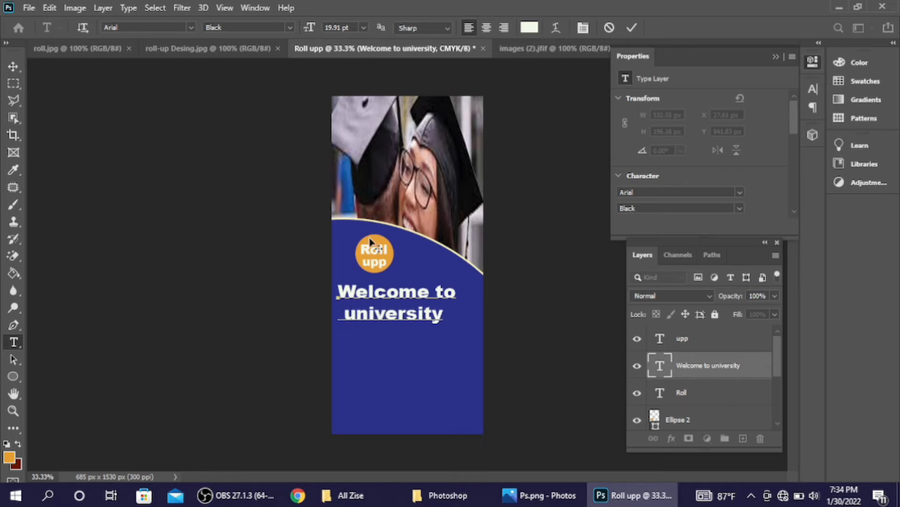
# Colour the word "university" in the heading bright yellow (#fff906)
pyautogui.moveTo(351, 312); pyautogui.dragTo(478, 318)
pyautogui.click(535, 28)
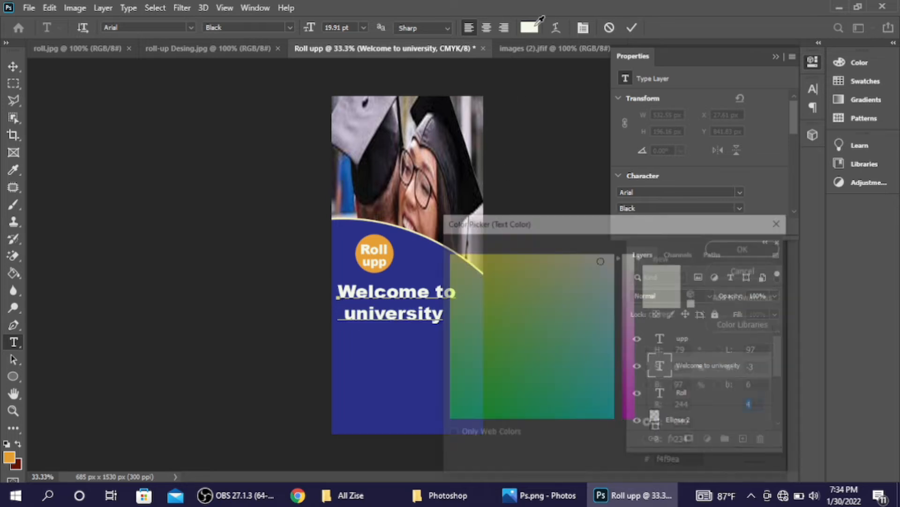
pyautogui.click(467, 261)
pyautogui.moveTo(467, 262); pyautogui.dragTo(450, 254)
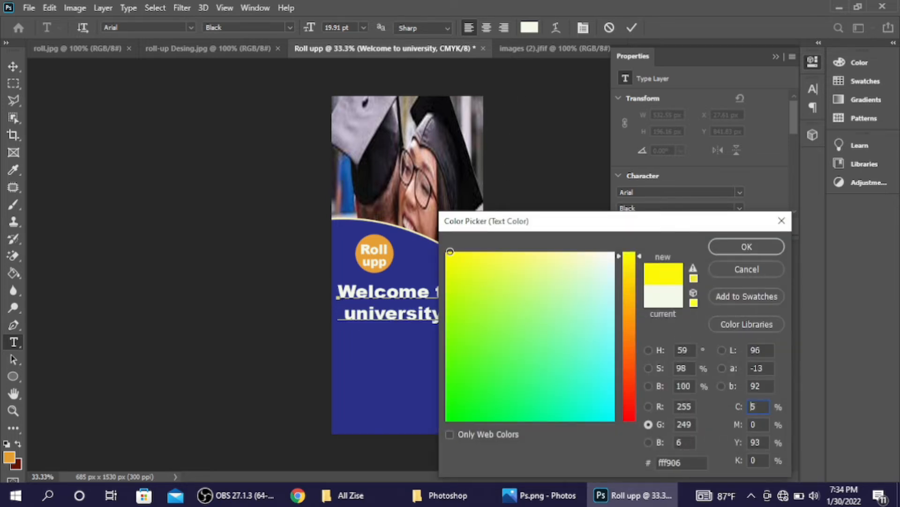
pyautogui.click(747, 247)
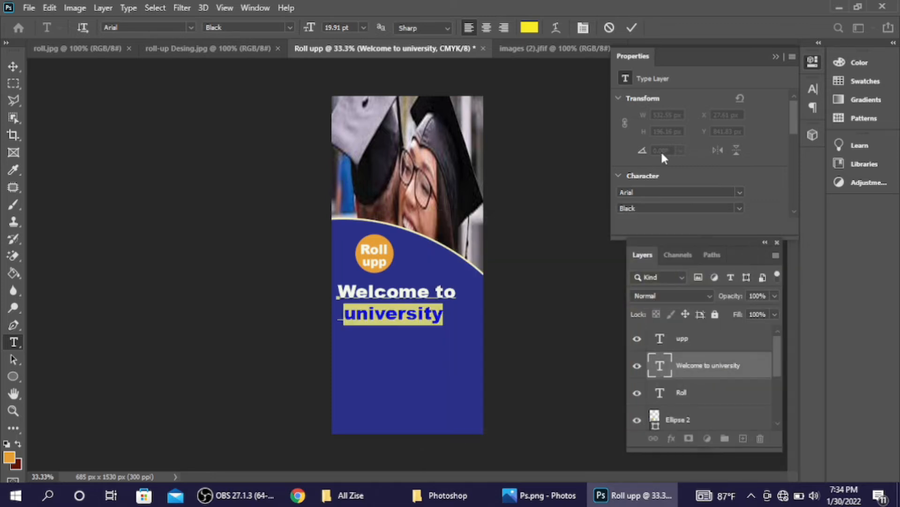
pyautogui.click(633, 28)
pyautogui.press('v')
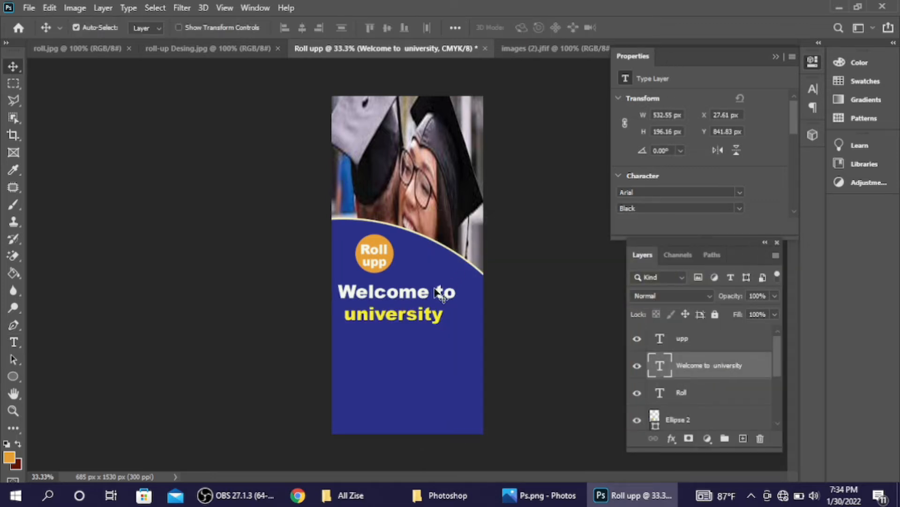
# Nudge the "Welcome to university" heading slightly up and to the right, closer to the badge
pyautogui.press('Up')
pyautogui.press('Up')
pyautogui.press('Up')
pyautogui.press('Up')
pyautogui.press('Up')
pyautogui.press('Right')
pyautogui.press('Right')
pyautogui.press('Up')
pyautogui.press('Up')
pyautogui.press('Right')
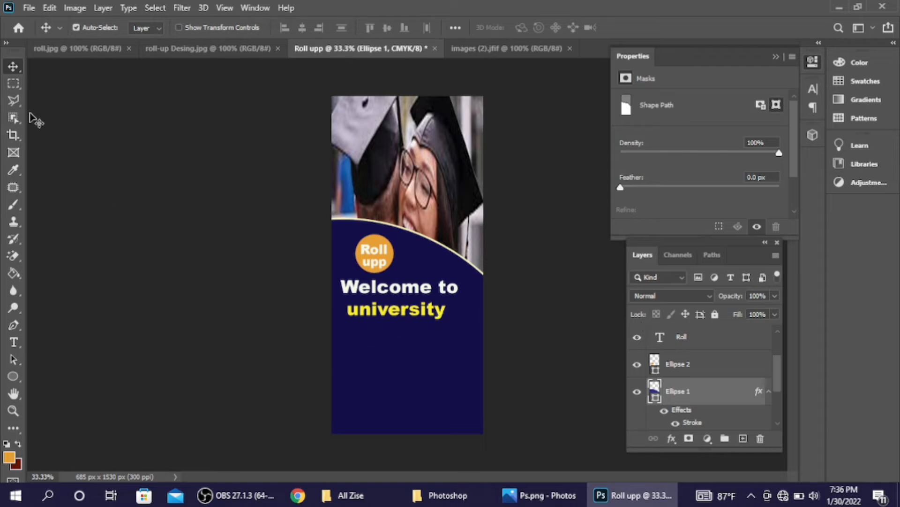
# Check the reference design's numbered list and draw a small circle, about 79 × 75 px, below the heading with an orange fill
pyautogui.click(227, 47)
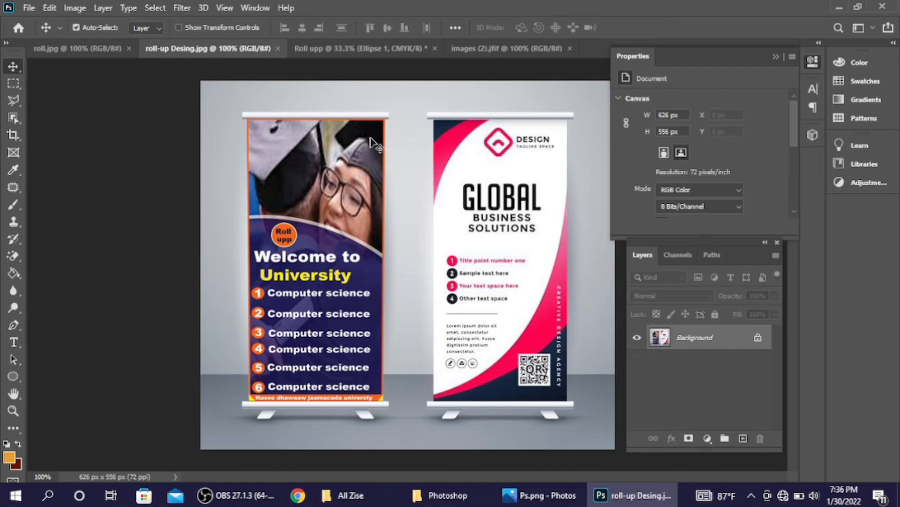
pyautogui.click(378, 50)
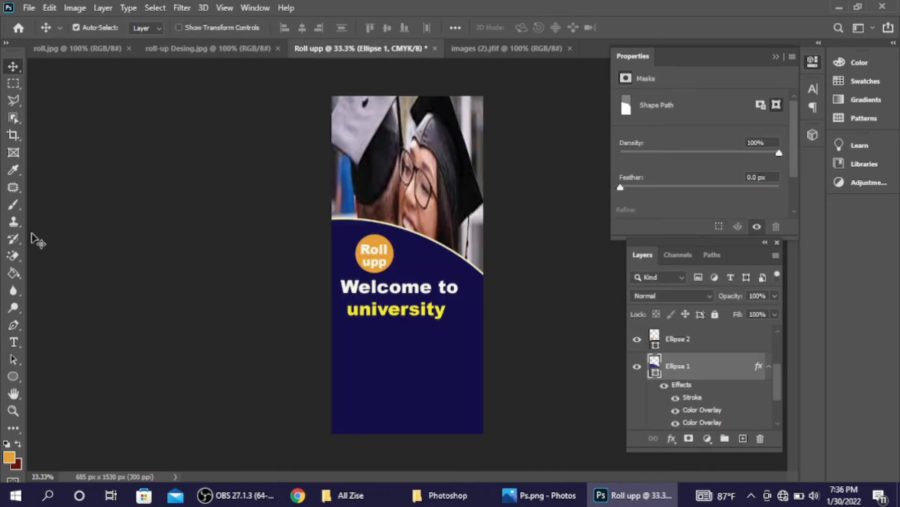
pyautogui.click(10, 377)
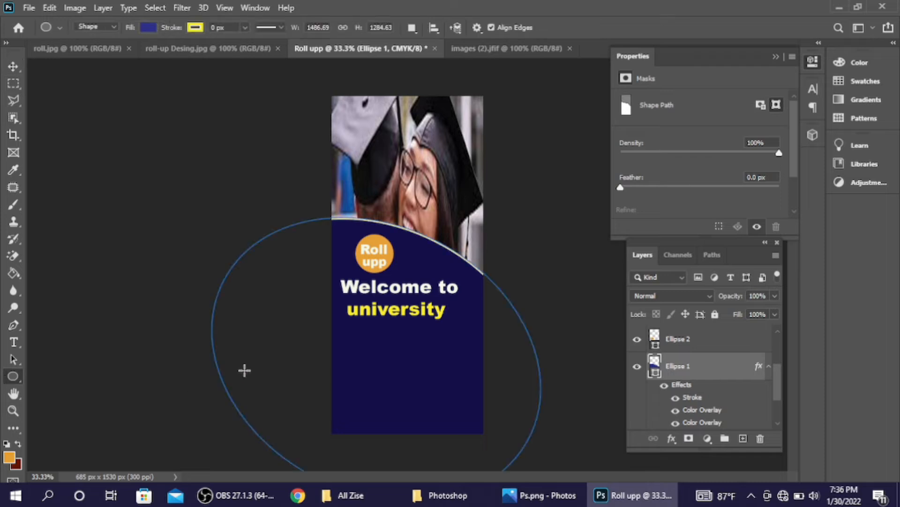
pyautogui.moveTo(344, 347); pyautogui.dragTo(361, 363)
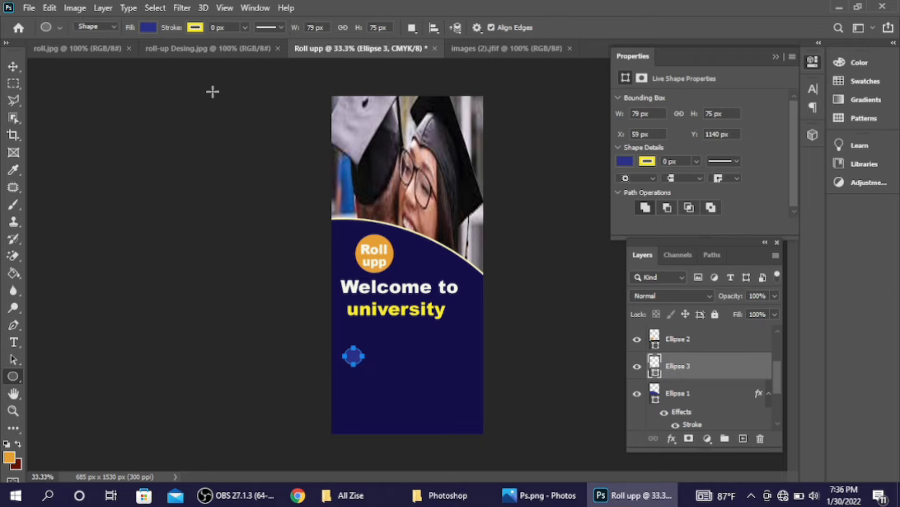
pyautogui.click(148, 28)
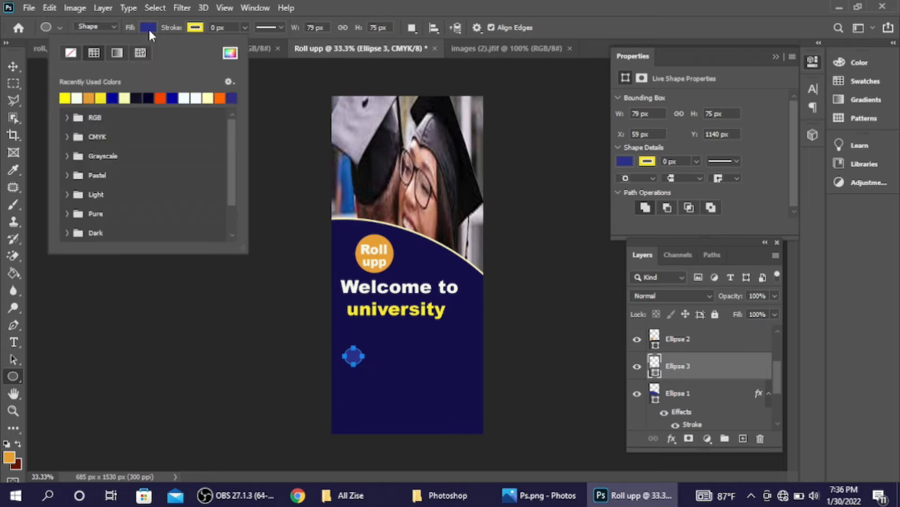
pyautogui.click(94, 98)
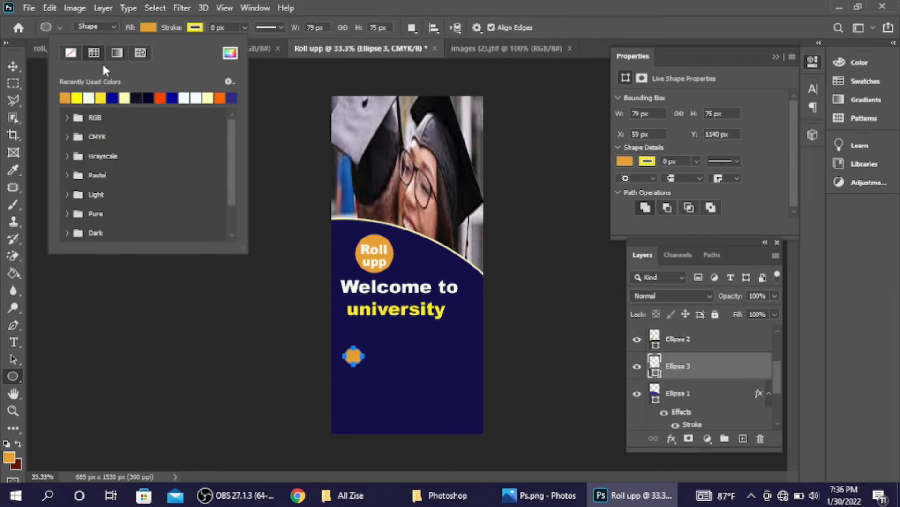
# Enlarge the small orange circle to about 83 × 81 px and move it up and left, just beneath "university"
pyautogui.click(19, 64)
pyautogui.press('v')
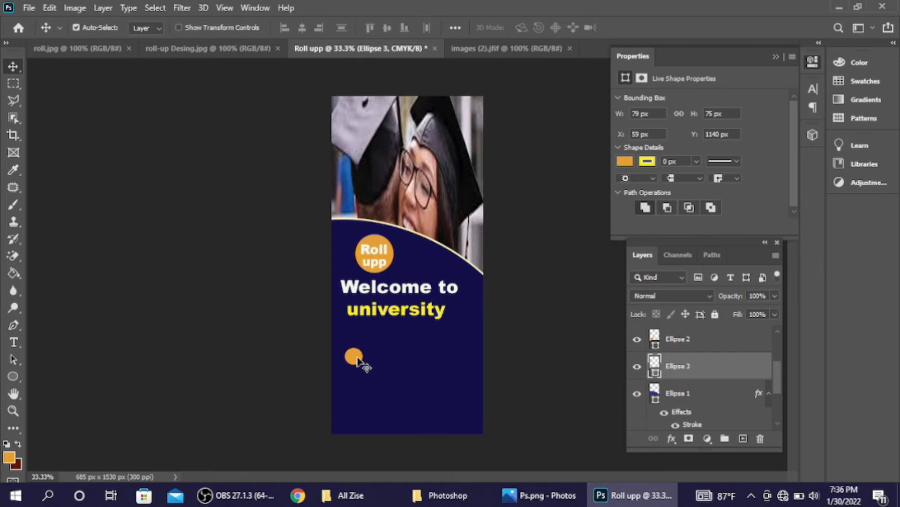
pyautogui.hotkey('ctrl', 't')
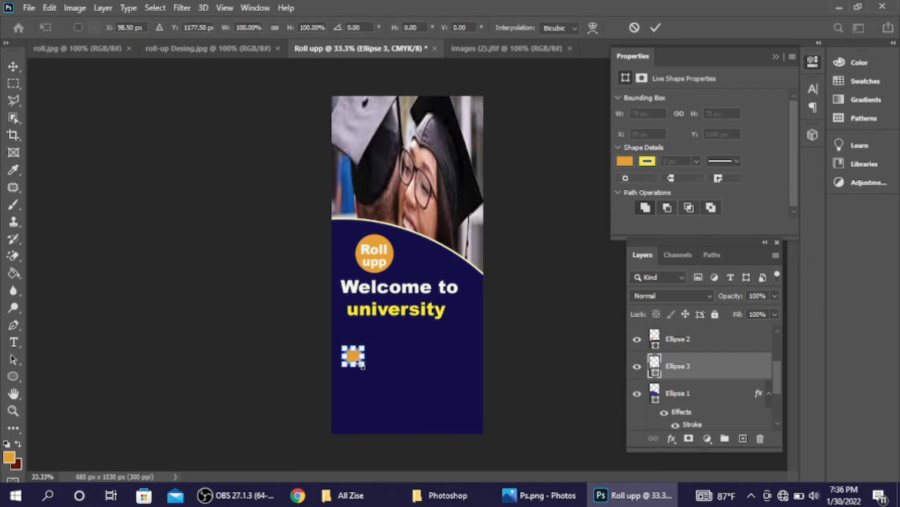
pyautogui.moveTo(364, 368); pyautogui.dragTo(365, 369)
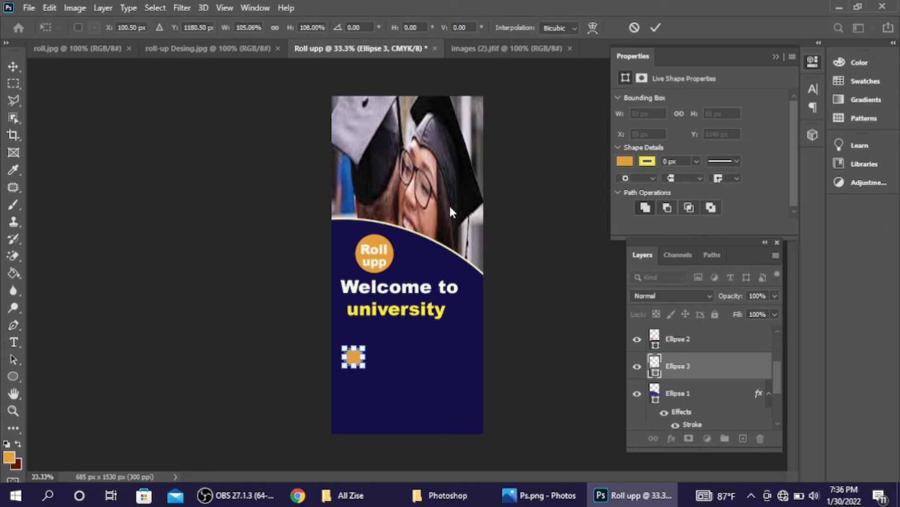
pyautogui.press('Up')
pyautogui.press('Up')
pyautogui.press('Up')
pyautogui.press('Up')
pyautogui.press('Up')
pyautogui.press('Up')
pyautogui.press('Up')
pyautogui.press('Up')
pyautogui.press('Up')
pyautogui.press('Up')
pyautogui.press('Up')
pyautogui.press('Up')
pyautogui.press('Up')
pyautogui.press('Up')
pyautogui.press('Up')
pyautogui.press('Up')
pyautogui.press('Up')
pyautogui.press('Up')
pyautogui.press('Up')
pyautogui.press('Up')
pyautogui.press('Up')
pyautogui.press('Up')
pyautogui.press('Up')
pyautogui.press('Up')
pyautogui.press('Up')
pyautogui.press('Up')
pyautogui.press('Up')
pyautogui.press('Up')
pyautogui.press('Up')
pyautogui.press('Up')
pyautogui.press('Up')
pyautogui.press('Up')
pyautogui.press('Up')
pyautogui.press('Up')
pyautogui.press('Up')
pyautogui.press('Up')
pyautogui.press('Up')
pyautogui.press('Up')
pyautogui.press('Up')
pyautogui.press('Up')
pyautogui.press('Up')
pyautogui.press('Up')
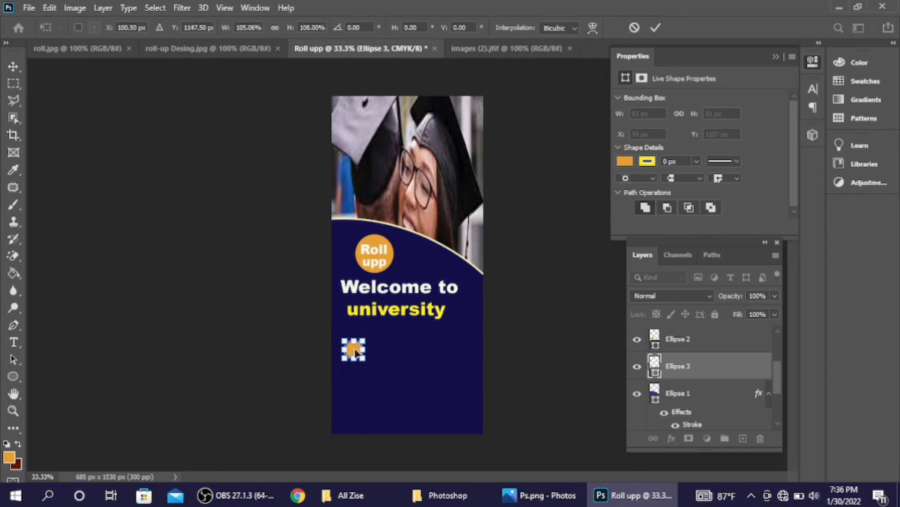
pyautogui.moveTo(356, 352); pyautogui.dragTo(347, 338)
pyautogui.click(653, 29)
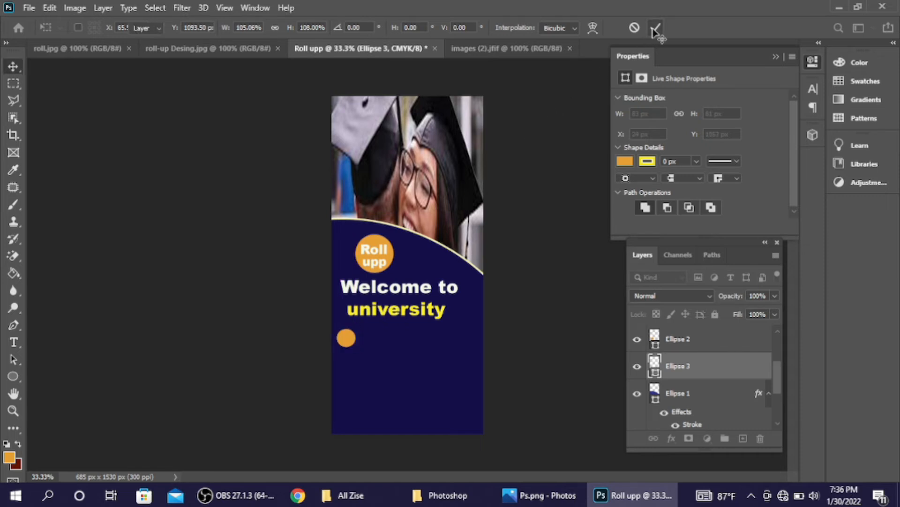
# Duplicate the small orange circle and nudge the copy straight down below the original
pyautogui.hotkey('ctrl', 'j')
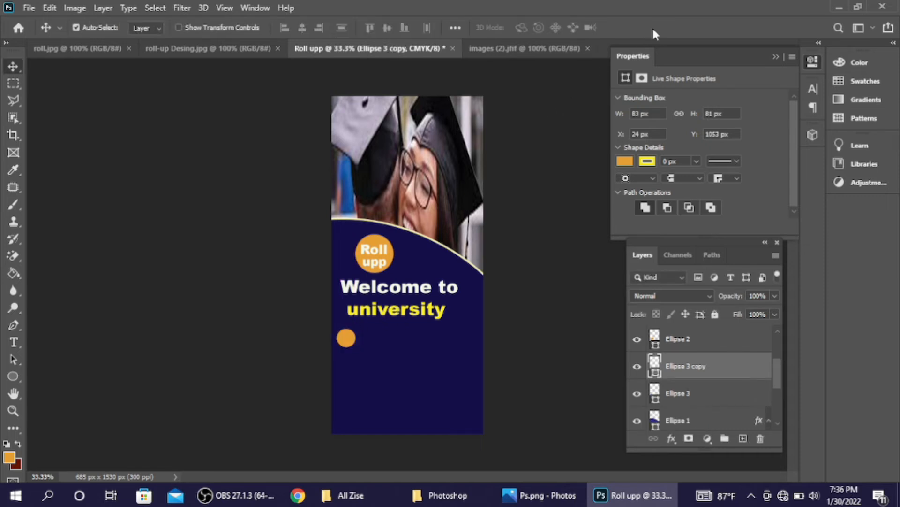
pyautogui.press('Down')
pyautogui.press('Down')
pyautogui.press('Down')
pyautogui.press('Down')
pyautogui.press('Down')
pyautogui.press('Down')
pyautogui.press('Down')
pyautogui.press('Down')
pyautogui.press('Down')
pyautogui.press('Down')
pyautogui.press('Down')
pyautogui.press('Down')
pyautogui.press('Down')
pyautogui.press('Down')
pyautogui.press('Down')
pyautogui.press('Down')
pyautogui.press('Down')
pyautogui.press('Down')
pyautogui.press('Down')
pyautogui.press('Down')
pyautogui.press('Down')
pyautogui.press('Down')
pyautogui.press('Down')
pyautogui.press('Down')
pyautogui.press('Down')
pyautogui.press('Down')
pyautogui.press('Down')
pyautogui.press('Down')
pyautogui.press('Down')
pyautogui.press('Down')
pyautogui.press('Down')
# Add two more circle copies further down and adjust the lower ones' spacing to form a column of four bullets
pyautogui.moveTo(349, 355); pyautogui.dragTo(349, 426)
pyautogui.hotkey('ctrl', 'j')
pyautogui.moveTo(347, 428); pyautogui.dragTo(347, 427)
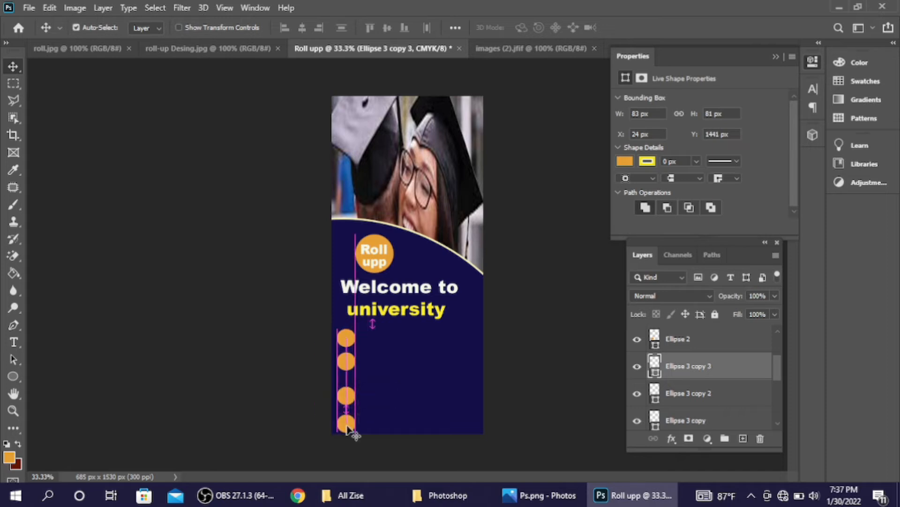
pyautogui.click(346, 403)
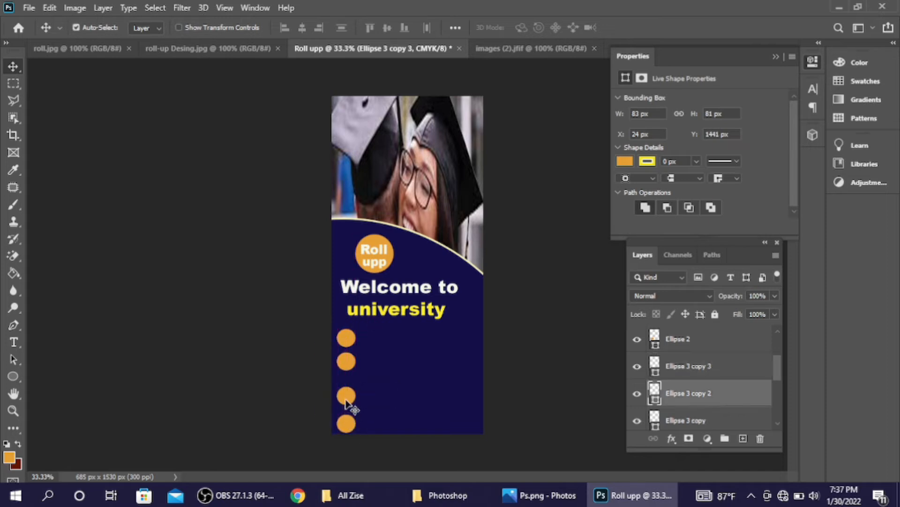
pyautogui.moveTo(346, 402)
pyautogui.mouseDown()
pyautogui.moveTo(345, 422)
pyautogui.moveTo(346, 414)
pyautogui.mouseUp()
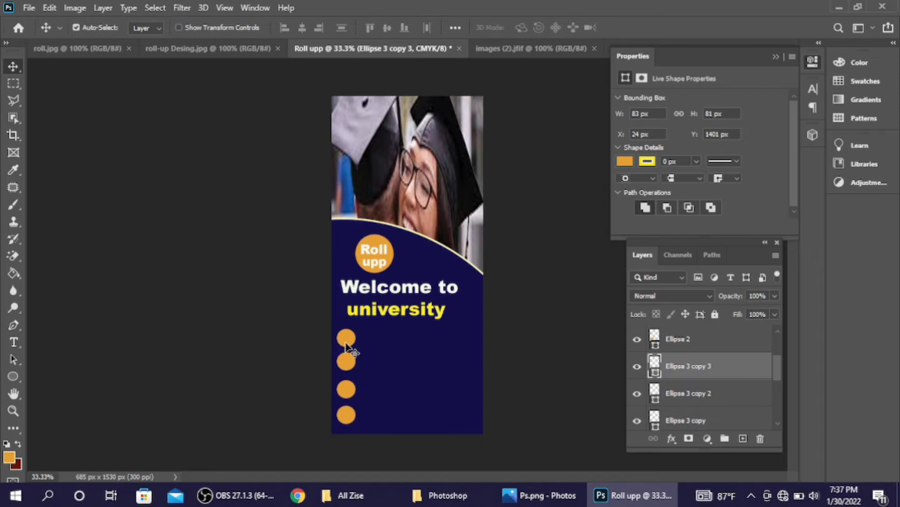
# Add a text layer reading "1" on the blue area beside the column of orange circles
pyautogui.hotkey('ctrl', '+')
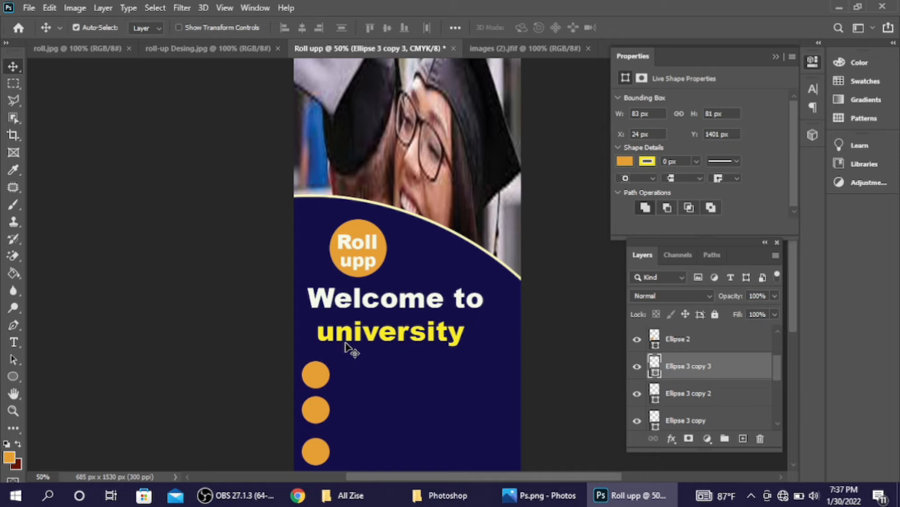
pyautogui.click(15, 394)
pyautogui.moveTo(376, 419); pyautogui.dragTo(375, 331)
pyautogui.moveTo(456, 337); pyautogui.dragTo(412, 352)
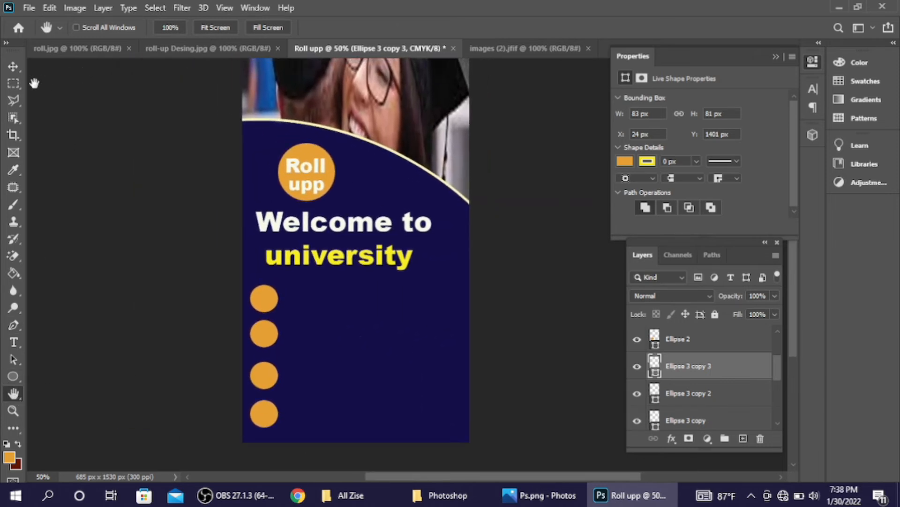
pyautogui.click(17, 66)
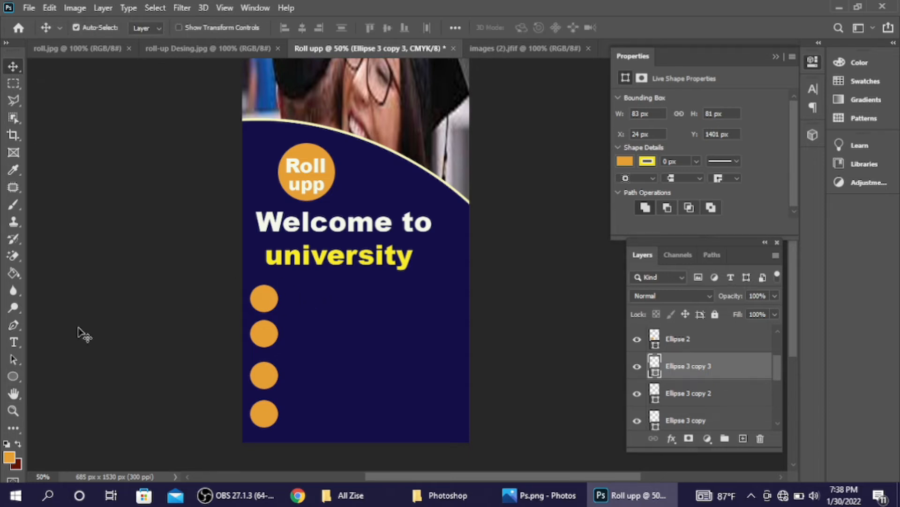
pyautogui.click(14, 342)
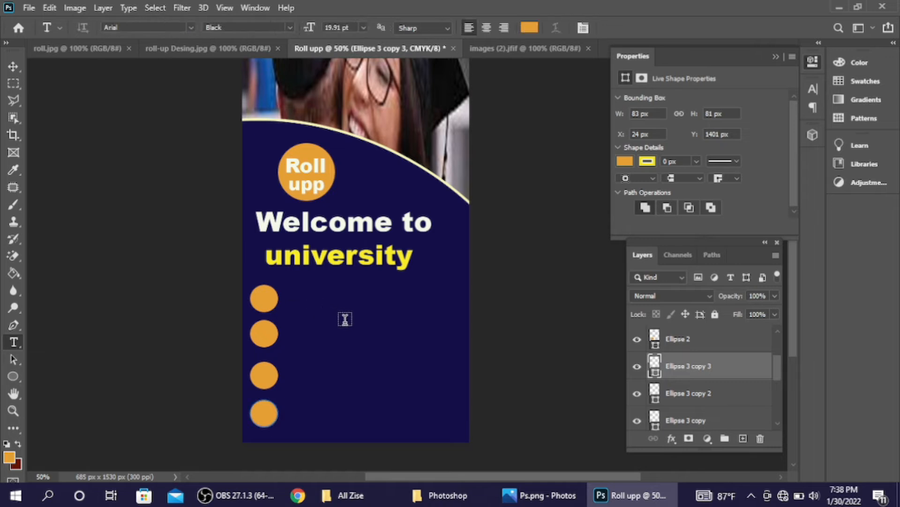
pyautogui.click(345, 318)
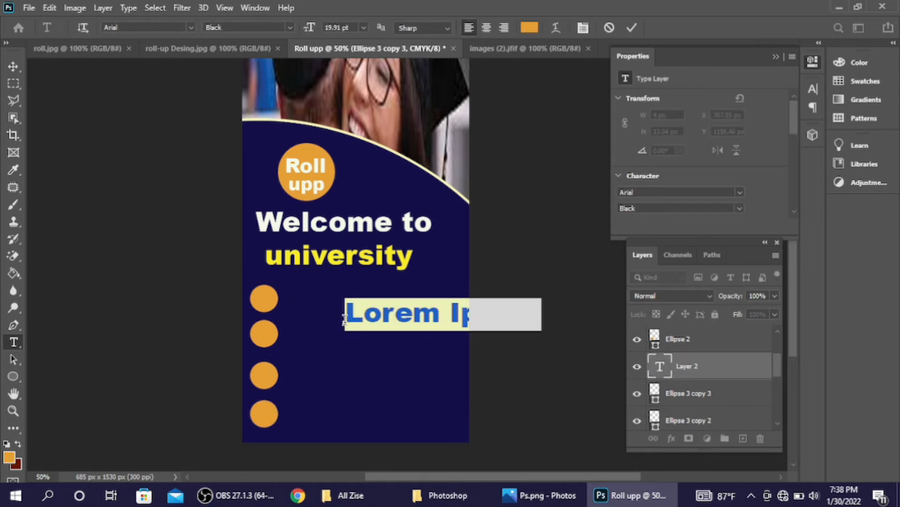
pyautogui.write('1')
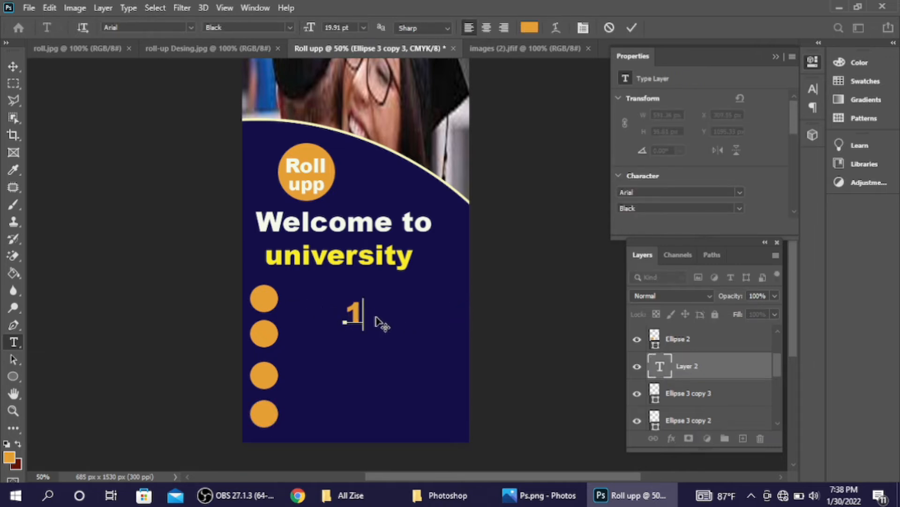
# Recolour the "1" to near-white eeffff and place it on the uppermost small orange circle
pyautogui.hotkey('ctrl', 'a')
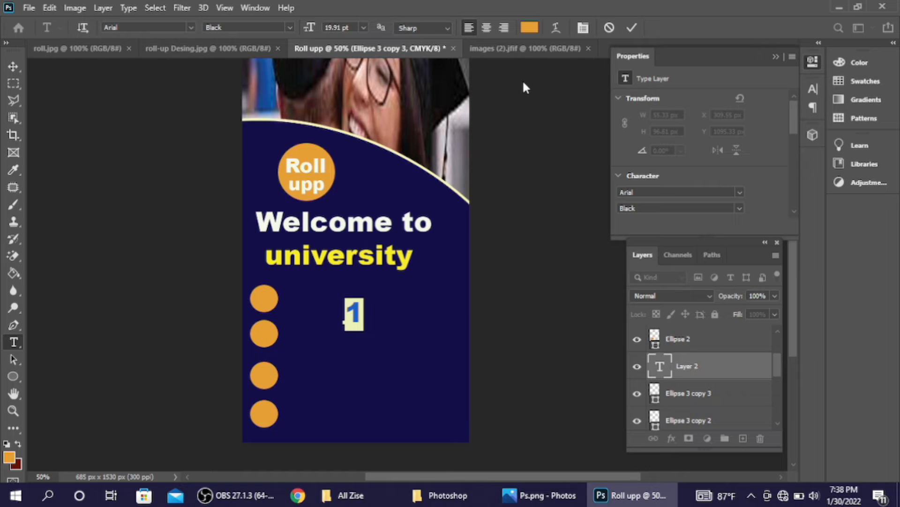
pyautogui.click(530, 28)
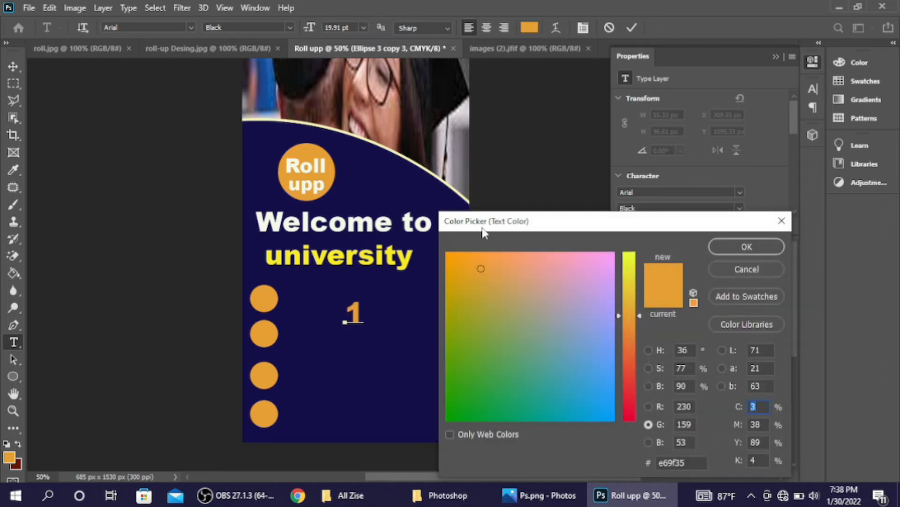
pyautogui.moveTo(511, 285)
pyautogui.mouseDown()
pyautogui.moveTo(569, 252)
pyautogui.moveTo(635, 247)
pyautogui.moveTo(598, 257)
pyautogui.moveTo(626, 263)
pyautogui.mouseUp()
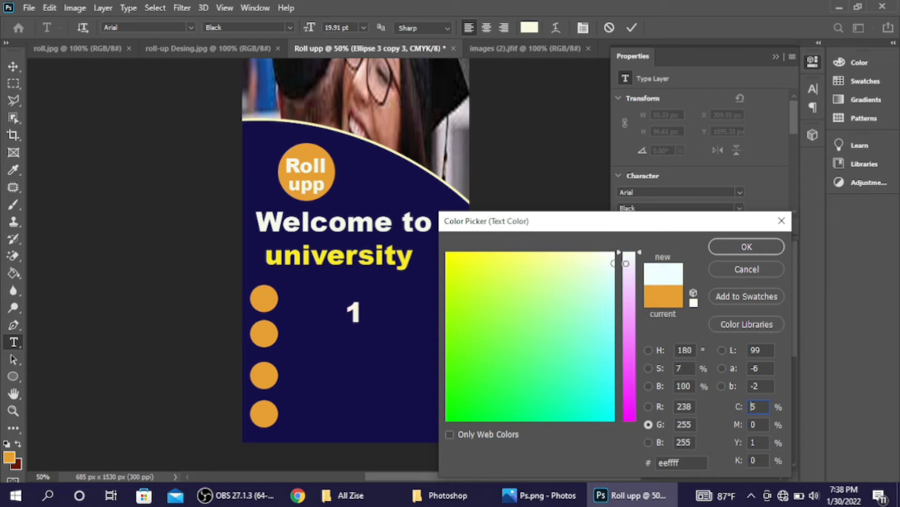
pyautogui.click(747, 251)
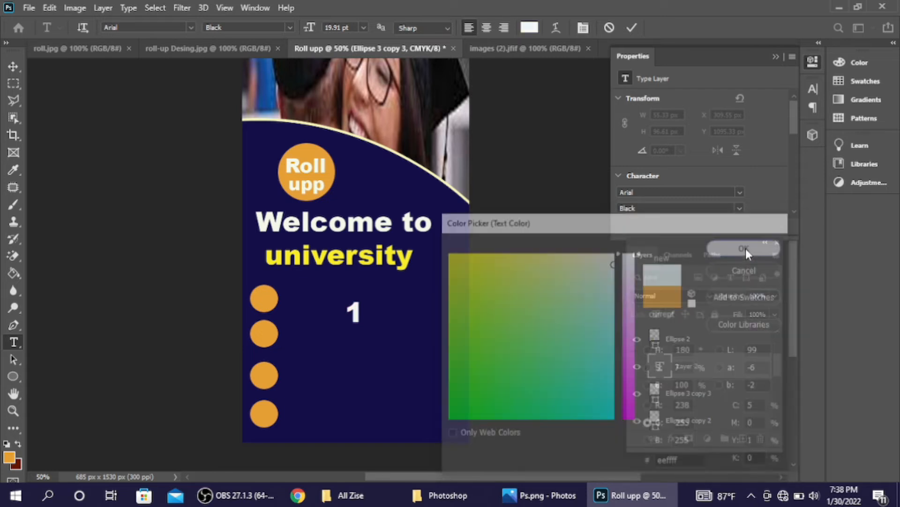
pyautogui.click(13, 66)
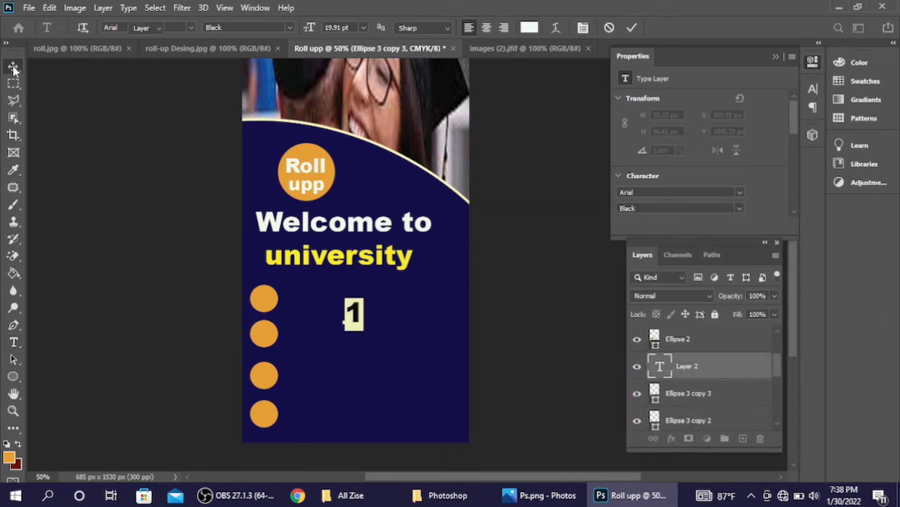
pyautogui.moveTo(363, 313); pyautogui.dragTo(266, 300)
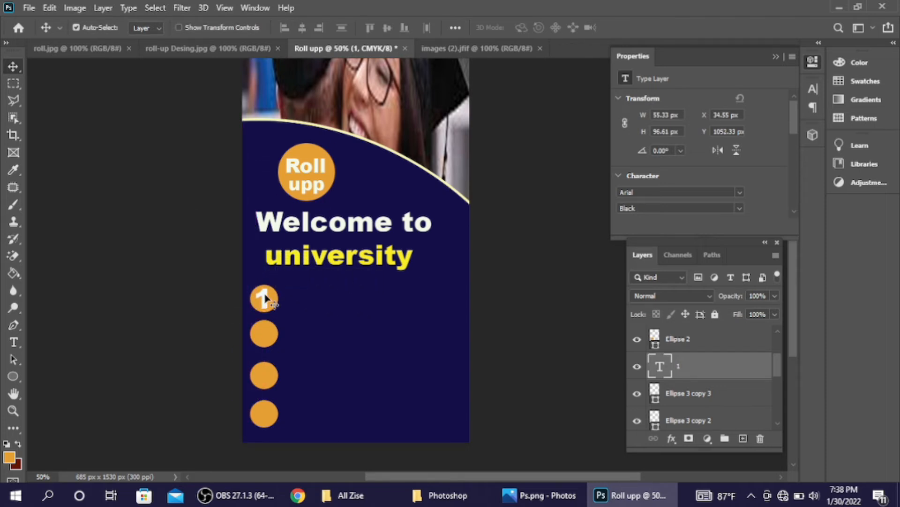
# Duplicate the "1" three times and place one copy on each of the three lower orange circles
pyautogui.hotkey('ctrl', 'j')
pyautogui.moveTo(265, 301); pyautogui.dragTo(267, 375)
pyautogui.hotkey('ctrl', 'j')
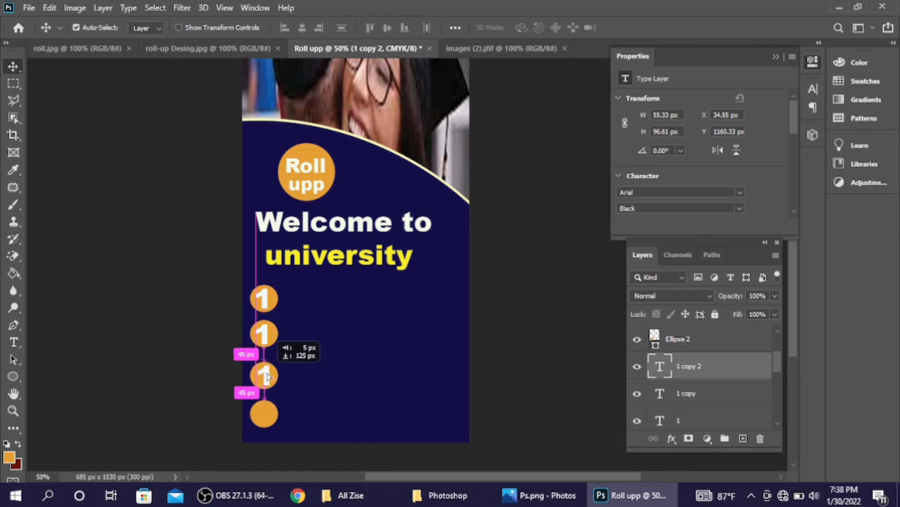
pyautogui.moveTo(266, 375); pyautogui.dragTo(266, 375)
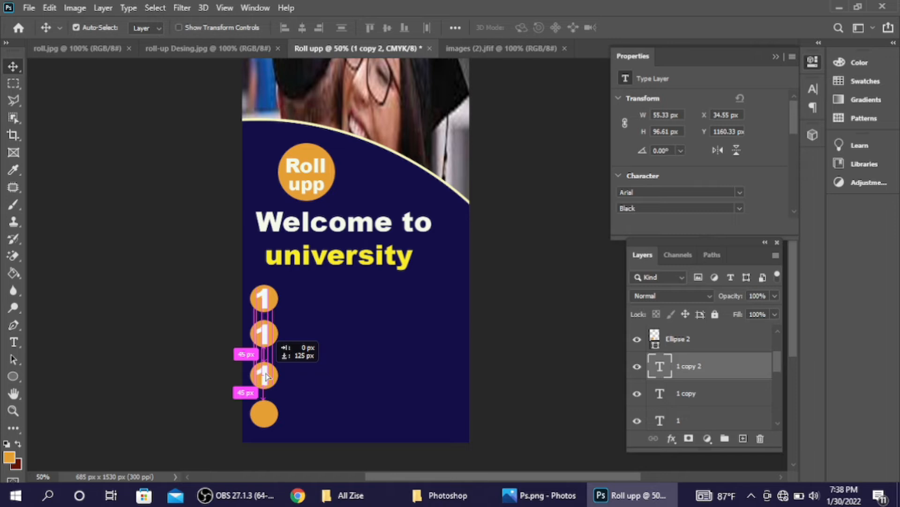
pyautogui.moveTo(266, 375); pyautogui.dragTo(265, 415)
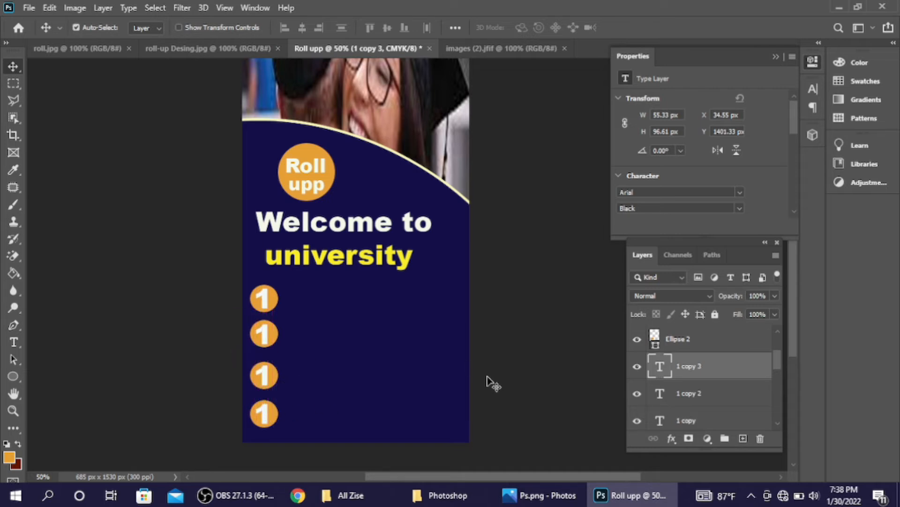
# Change the number on the second orange circle to 2
pyautogui.click(308, 346)
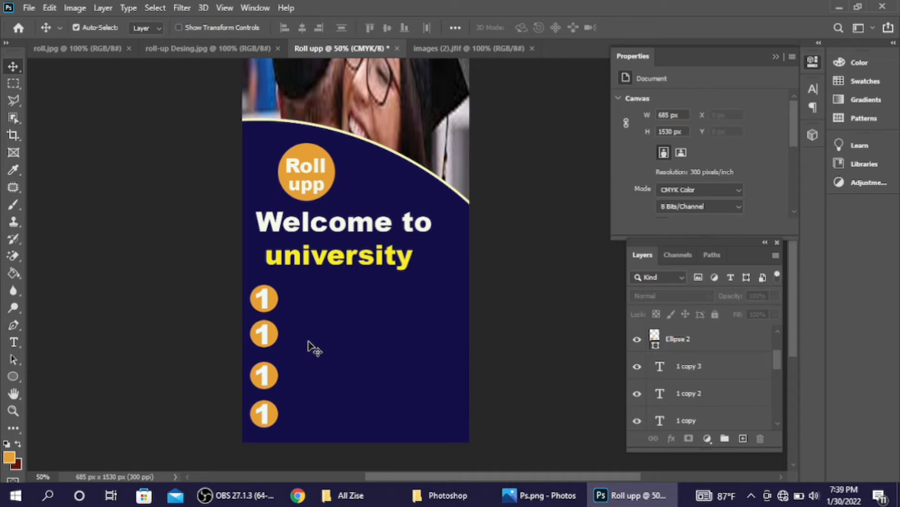
pyautogui.doubleClick(264, 332)
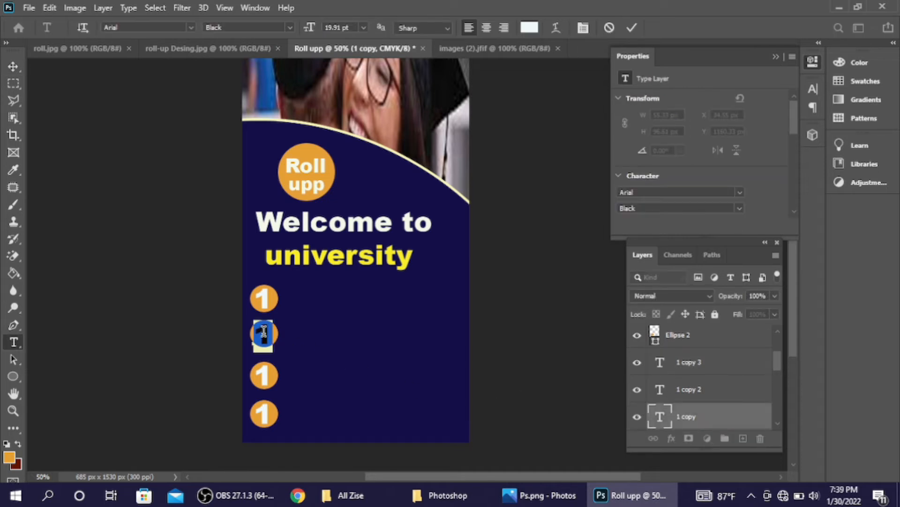
pyautogui.write('2')
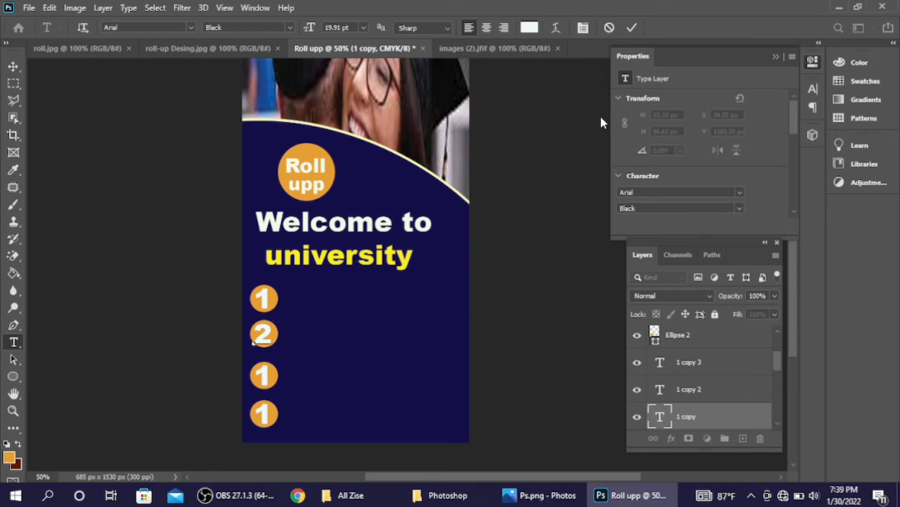
pyautogui.click(632, 27)
pyautogui.press('v')
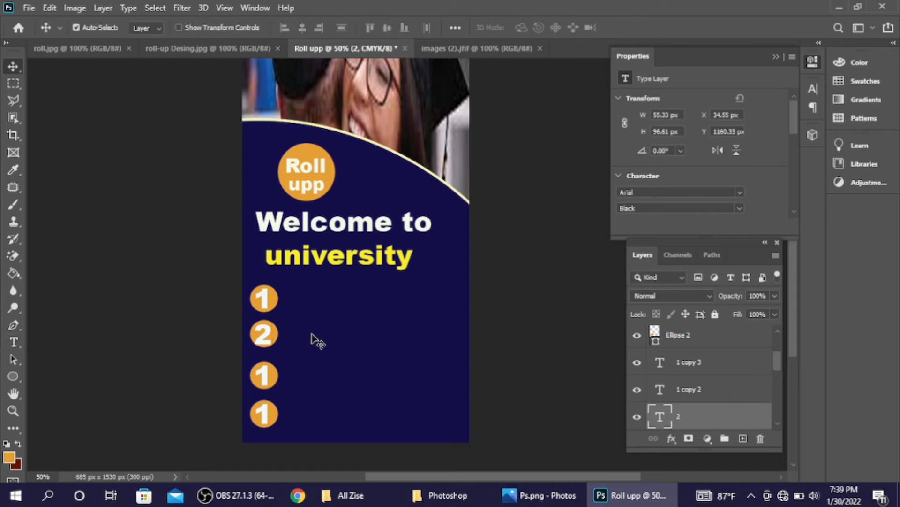
# Change the number on the third orange circle to 3
pyautogui.click(261, 378)
pyautogui.doubleClick(261, 375)
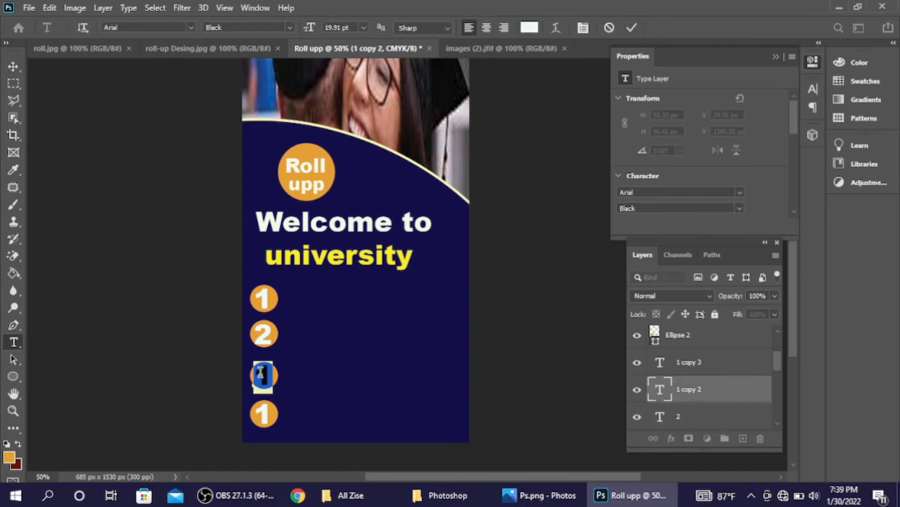
pyautogui.write('3')
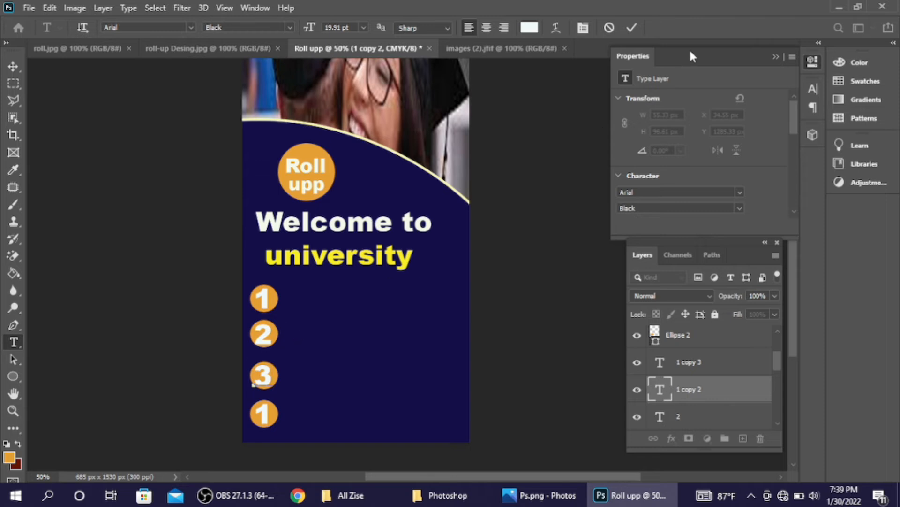
pyautogui.click(631, 27)
pyautogui.press('v')
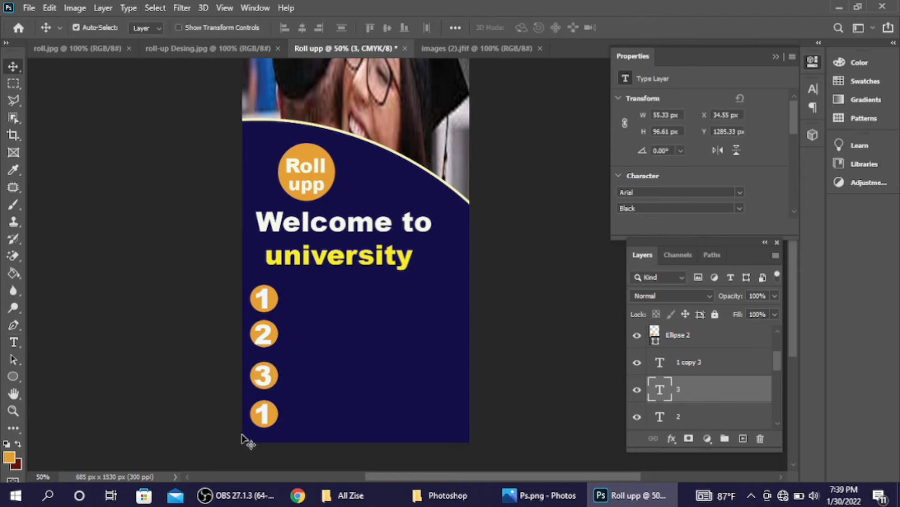
# Change the number on the fourth orange circle to 4
pyautogui.click(270, 414)
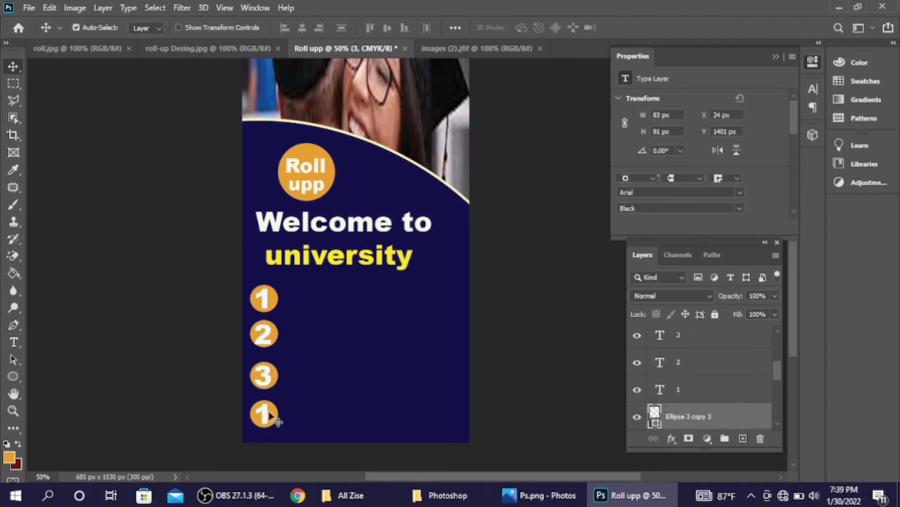
pyautogui.click(265, 418)
pyautogui.doubleClick(264, 414)
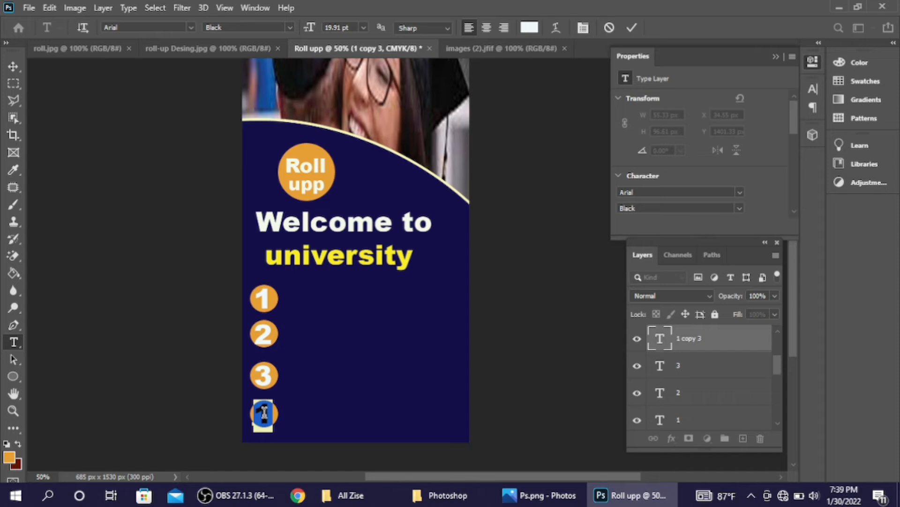
pyautogui.write('4')
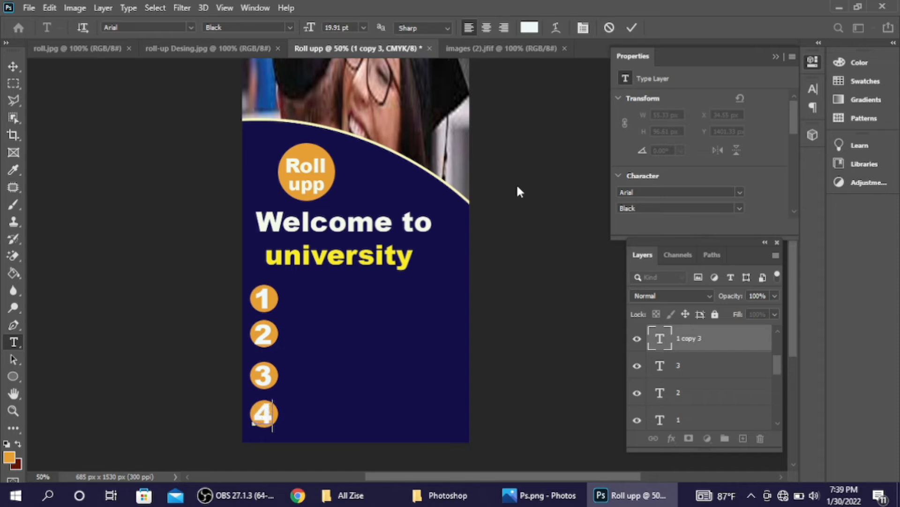
pyautogui.click(631, 27)
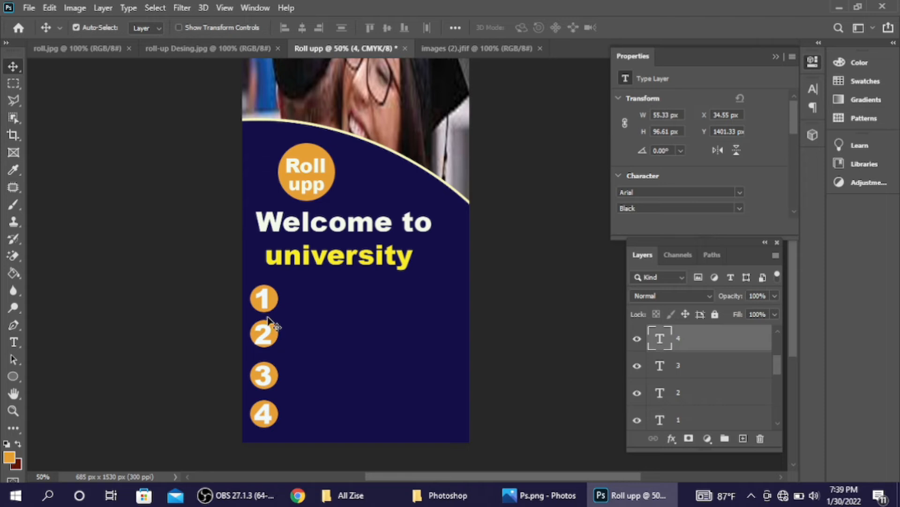
# Nudge the numbers 2, 3 and 4 about 2 px right and the 2 also about 4 px up to centre them on their circles
pyautogui.click(267, 332)
pyautogui.press('Up')
pyautogui.press('Up')
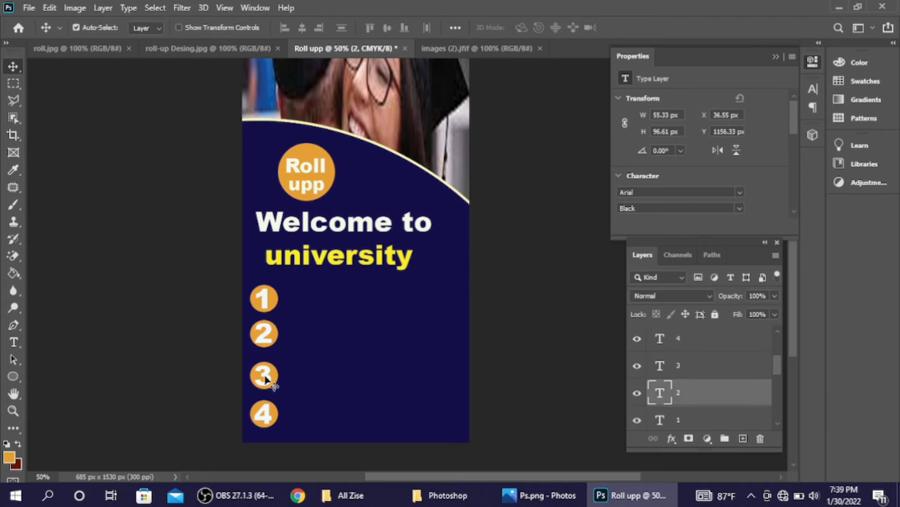
pyautogui.click(266, 377)
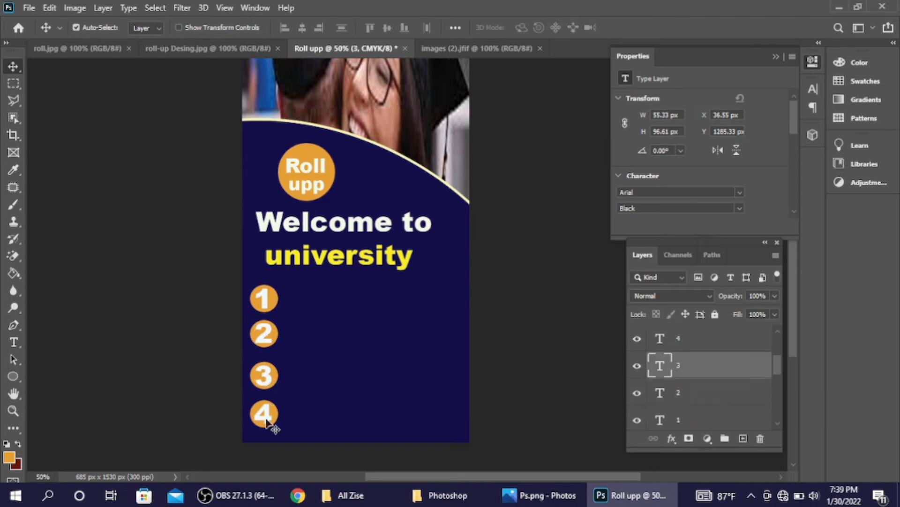
pyautogui.click(267, 421)
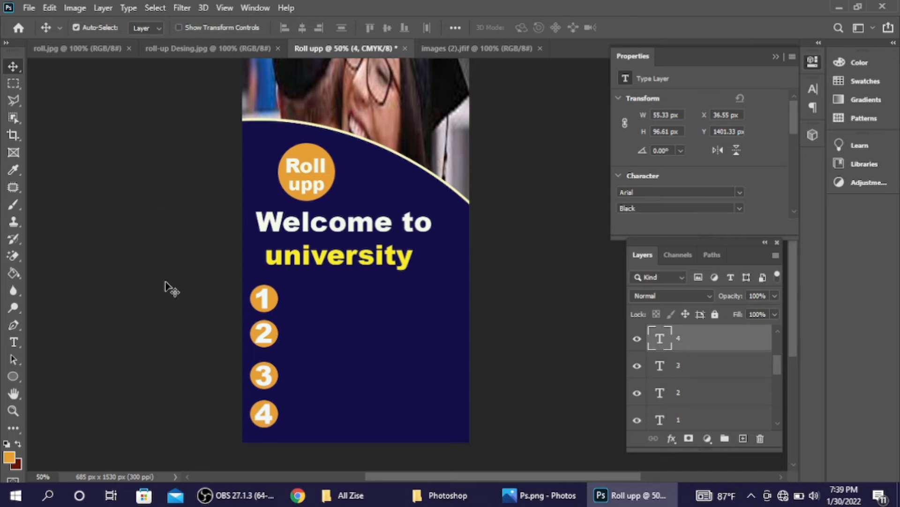
pyautogui.click(167, 388)
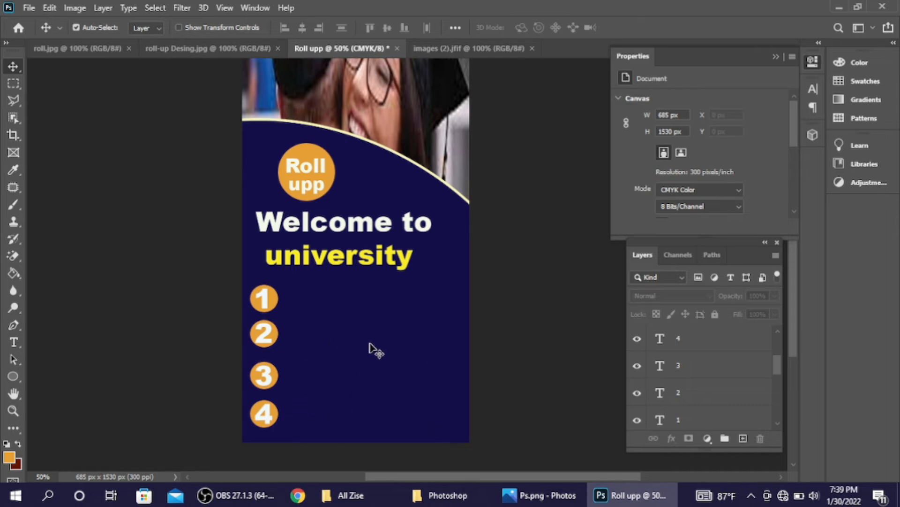
# Open the Windows On-Screen Keyboard and move it down so the first two list rows stay uncovered
pyautogui.click(49, 497)
pyautogui.write('k')
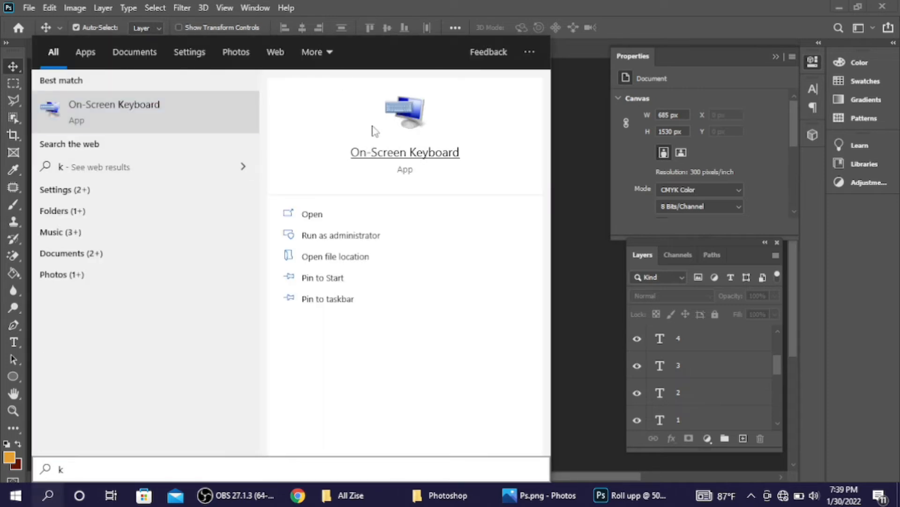
pyautogui.press('Escape')
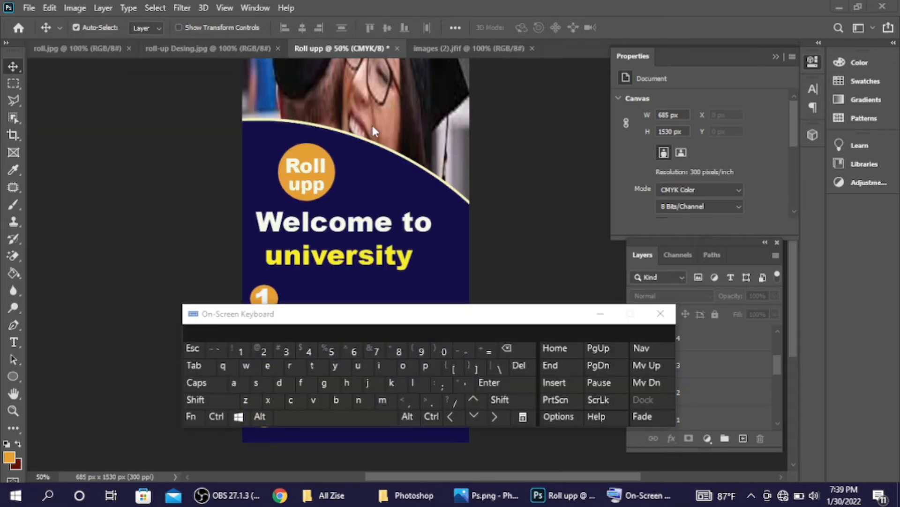
pyautogui.moveTo(431, 323); pyautogui.dragTo(394, 384)
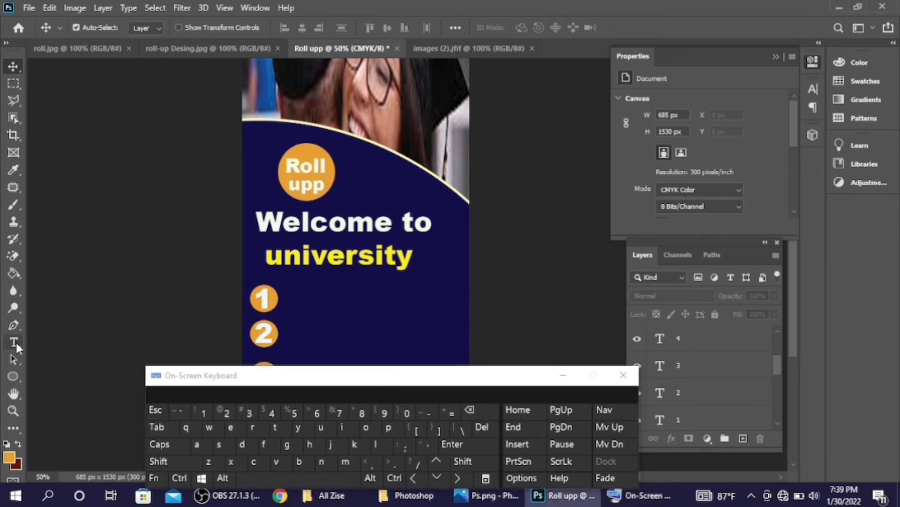
# Add the paragraph text "Computer Science" inside the large blue ellipse in Arial Black at 19.91 pt
pyautogui.click(299, 299)
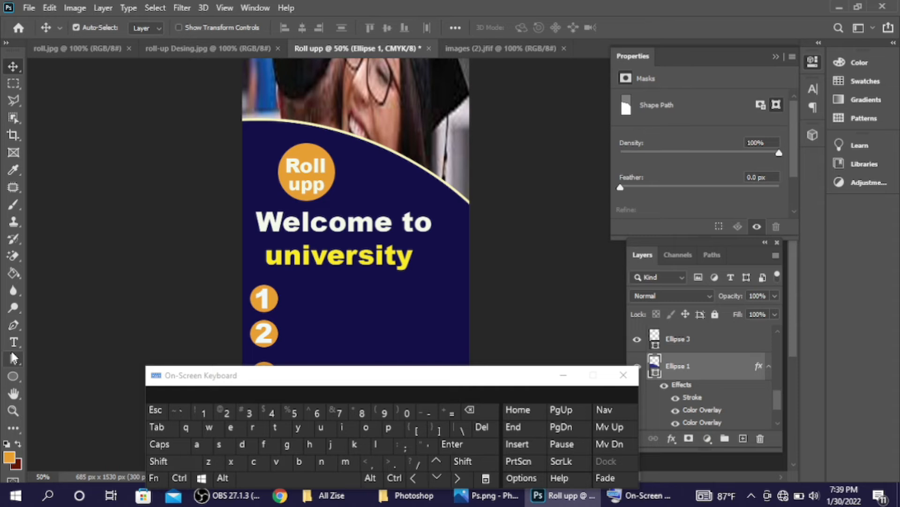
pyautogui.click(13, 344)
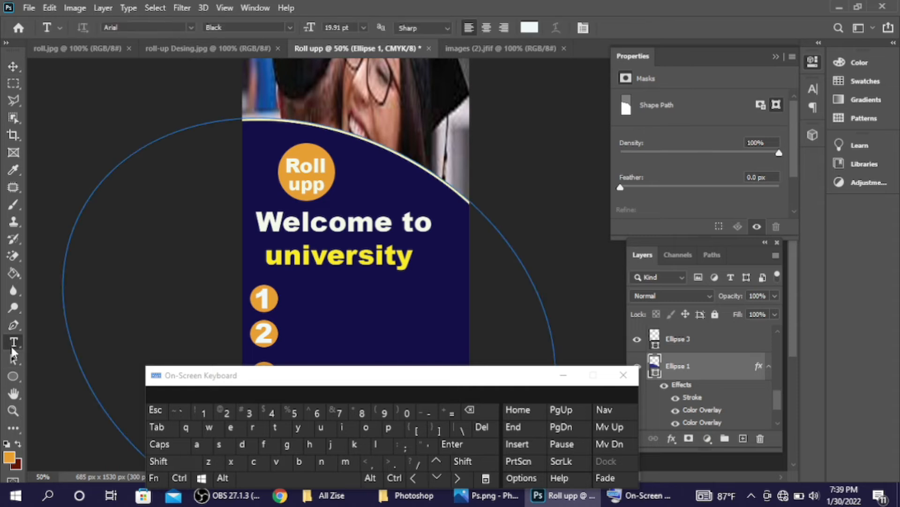
pyautogui.click(298, 294)
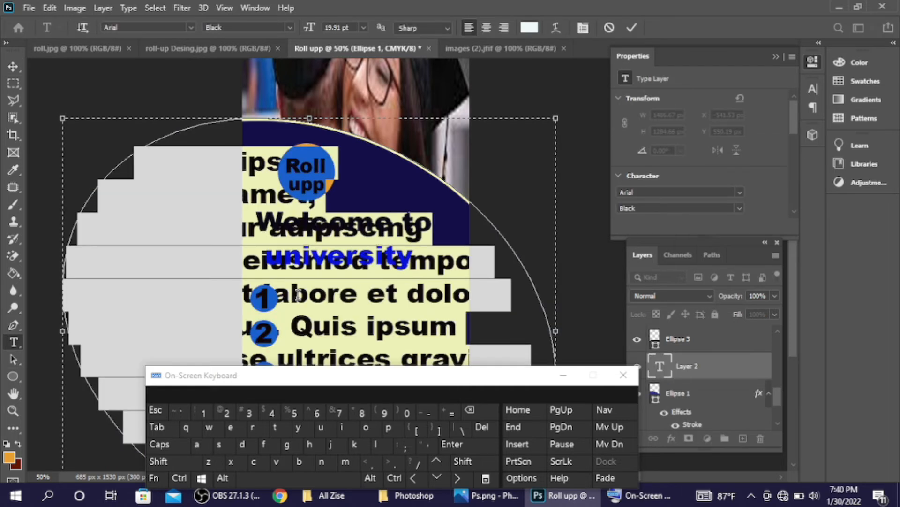
pyautogui.press('BackSpace')
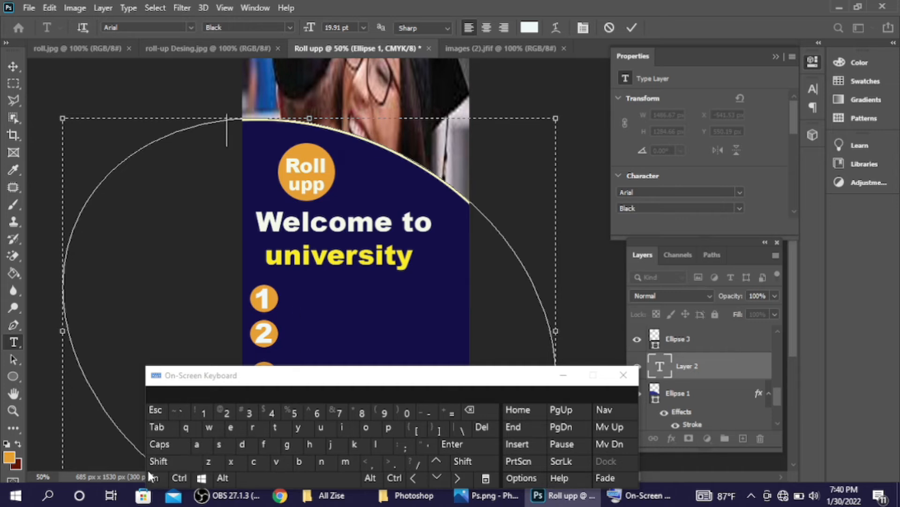
pyautogui.click(159, 451)
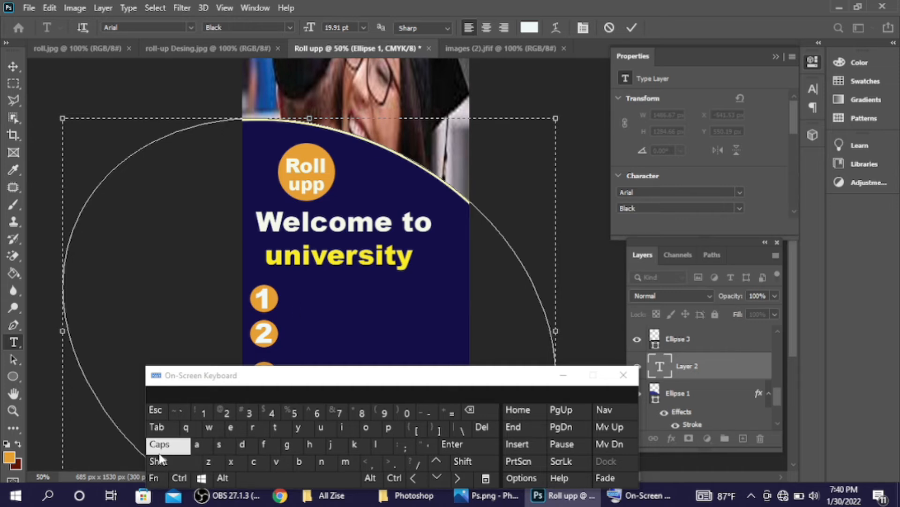
pyautogui.click(256, 462)
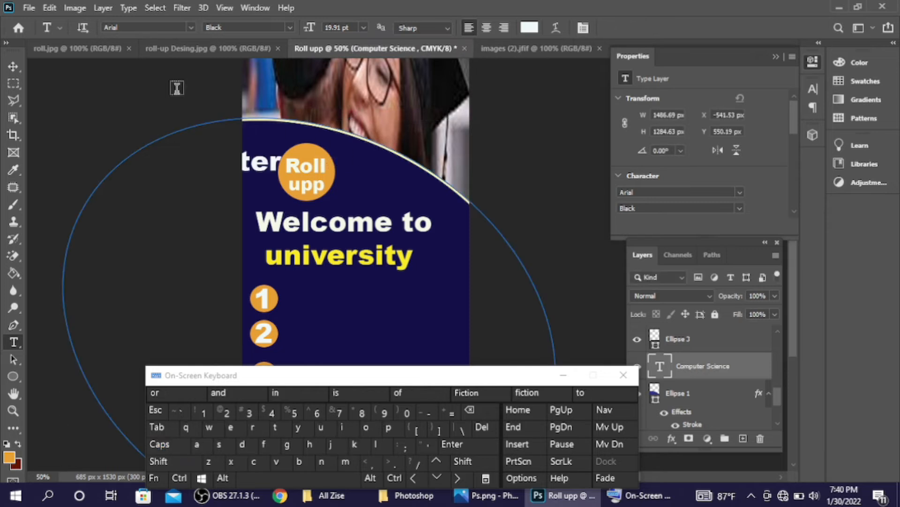
pyautogui.click(14, 68)
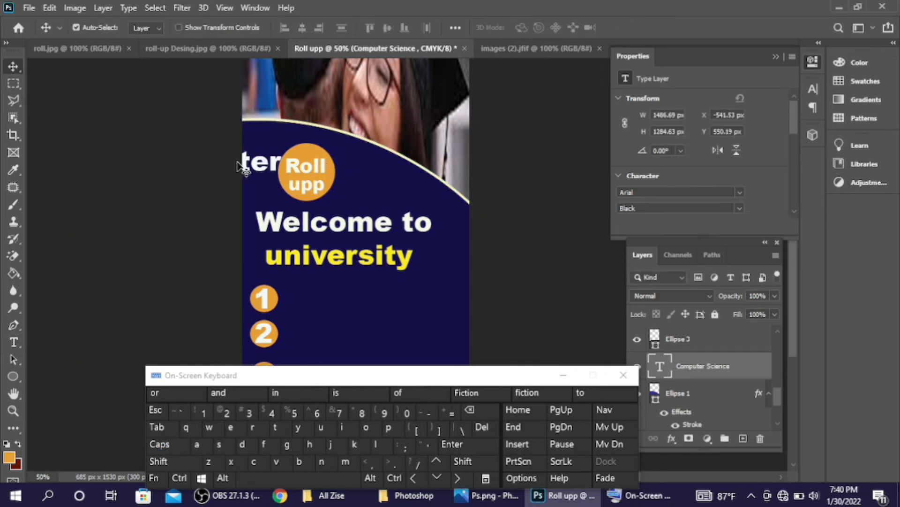
# Move the "Computer Science" text below the heading, next to the first two numbered circles
pyautogui.doubleClick(253, 161)
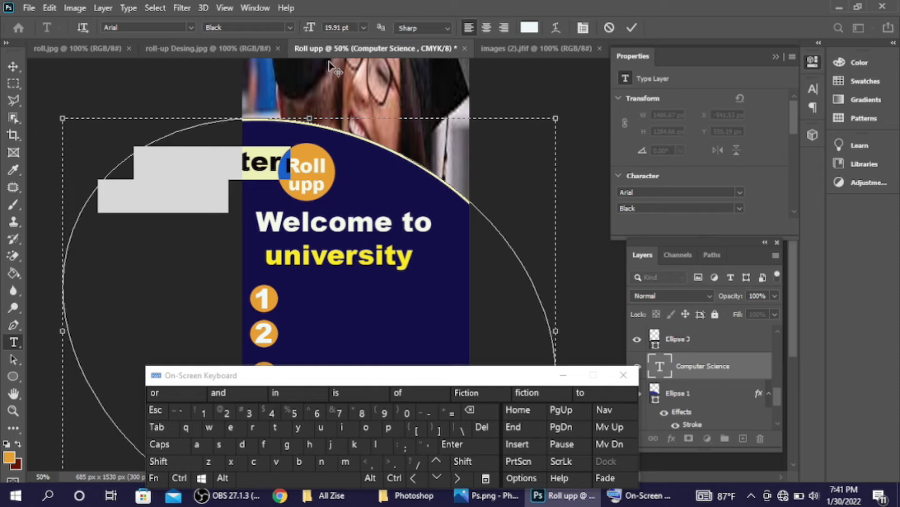
pyautogui.click(632, 28)
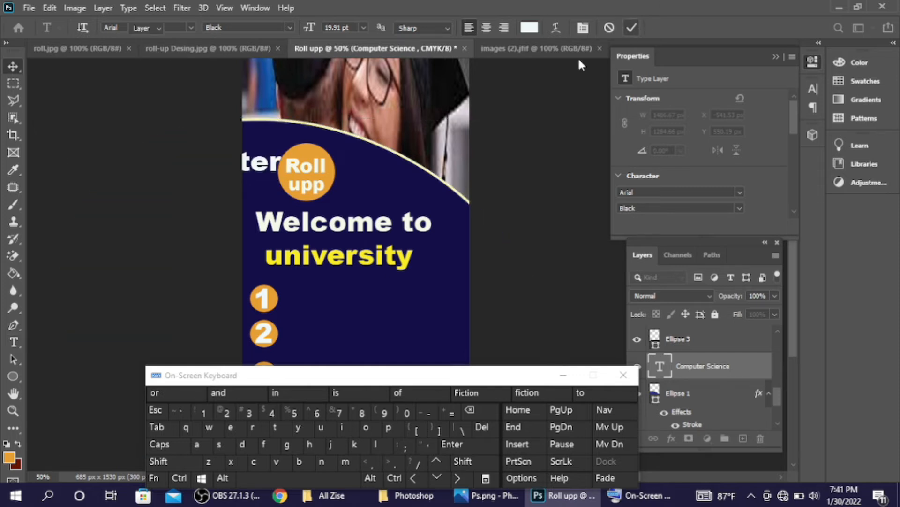
pyautogui.hotkey('ctrl', 't')
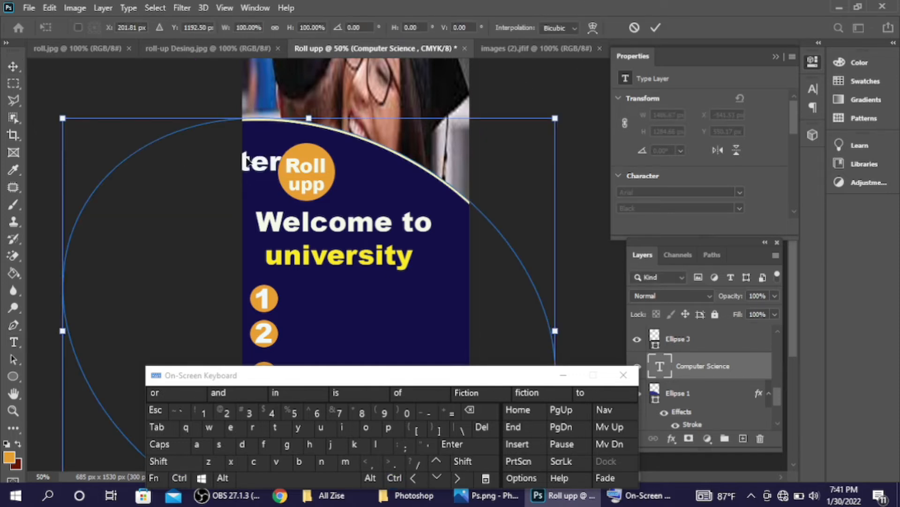
pyautogui.moveTo(254, 167); pyautogui.dragTo(430, 304)
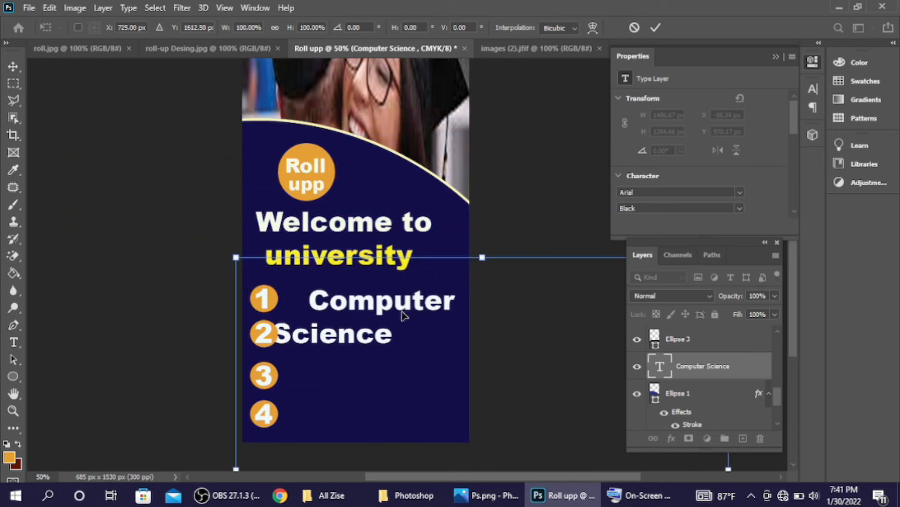
pyautogui.press('Return')
# Reduce the font size of the "Computer Science" text to 10.91 pt
pyautogui.doubleClick(401, 307)
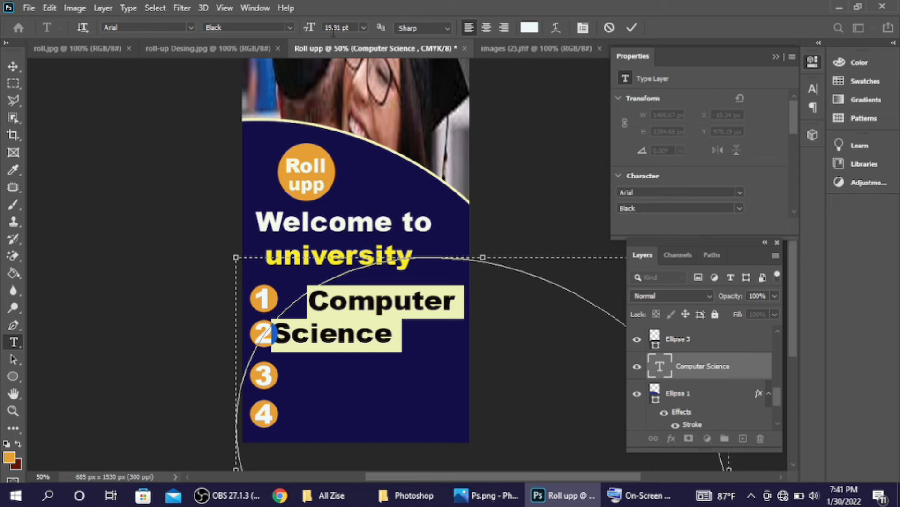
pyautogui.moveTo(308, 29); pyautogui.dragTo(302, 29)
pyautogui.click(631, 28)
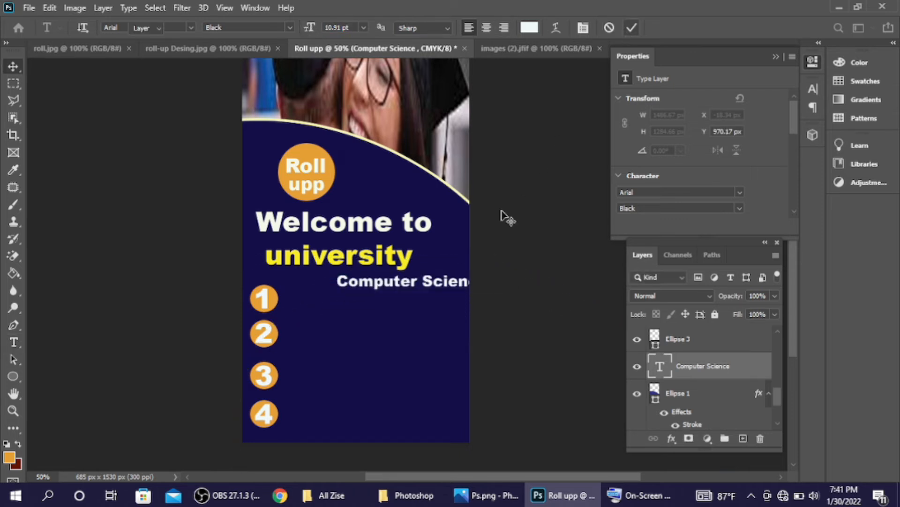
# Place the "Computer Science" text just beside the circle numbered 1, vertically centred on it
pyautogui.press('v')
pyautogui.moveTo(443, 283); pyautogui.dragTo(388, 303)
pyautogui.press('Left')
pyautogui.press('Left')
pyautogui.press('Left')
pyautogui.press('Left')
pyautogui.press('Left')
pyautogui.press('Left')
pyautogui.press('Up')
pyautogui.press('Up')
pyautogui.press('Up')
pyautogui.press('Up')
pyautogui.press('Up')
pyautogui.press('Up')
# Duplicate the "Computer Science" text three times, placing one copy beside each of the circles 2, 3 and 4
pyautogui.keyDown('alt'); pyautogui.click(388, 302); pyautogui.keyUp('alt')
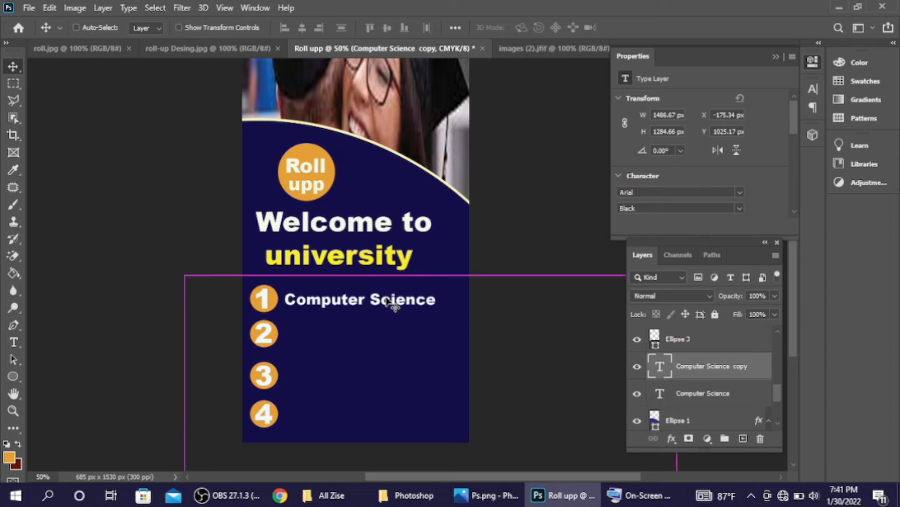
pyautogui.moveTo(389, 303); pyautogui.dragTo(387, 334)
pyautogui.moveTo(387, 331); pyautogui.dragTo(389, 415)
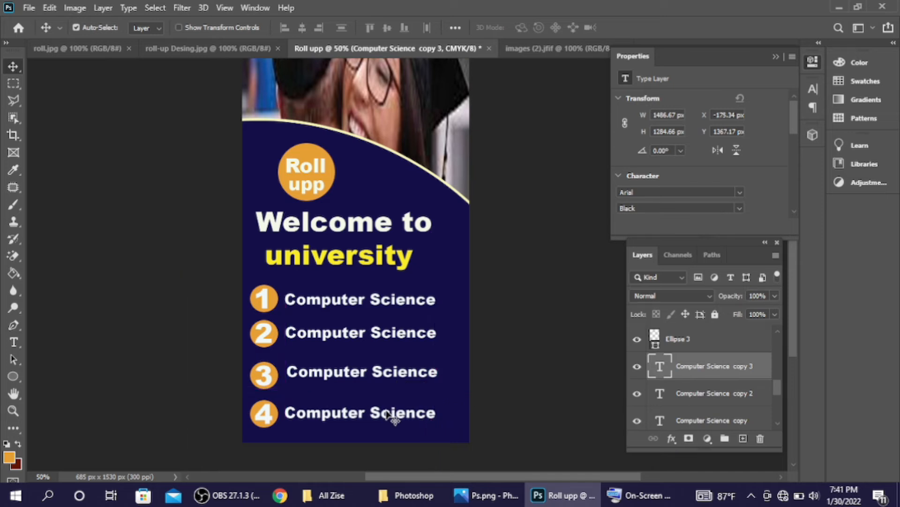
pyautogui.click(540, 389)
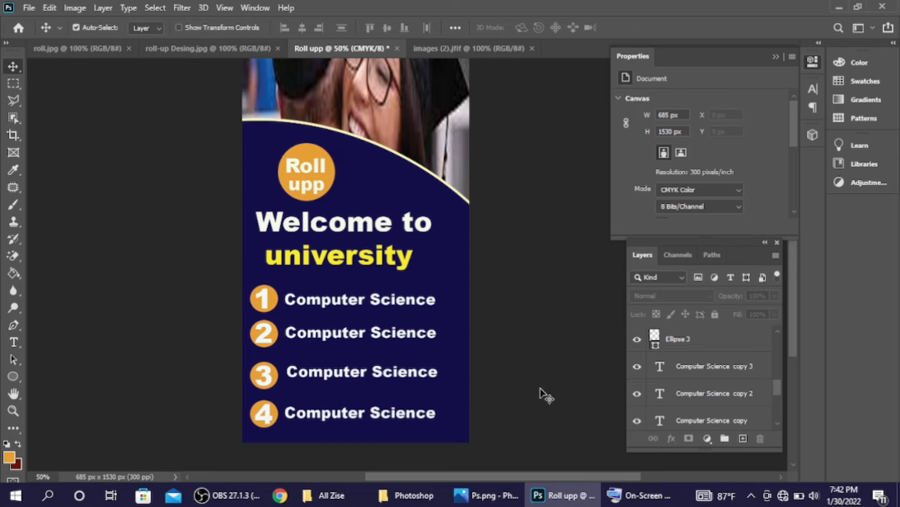
# Following the reference roll-up design, draw an orange rectangle about 1183 × 94 px across the banner's bottom edge
pyautogui.hotkey('ctrl', '-')
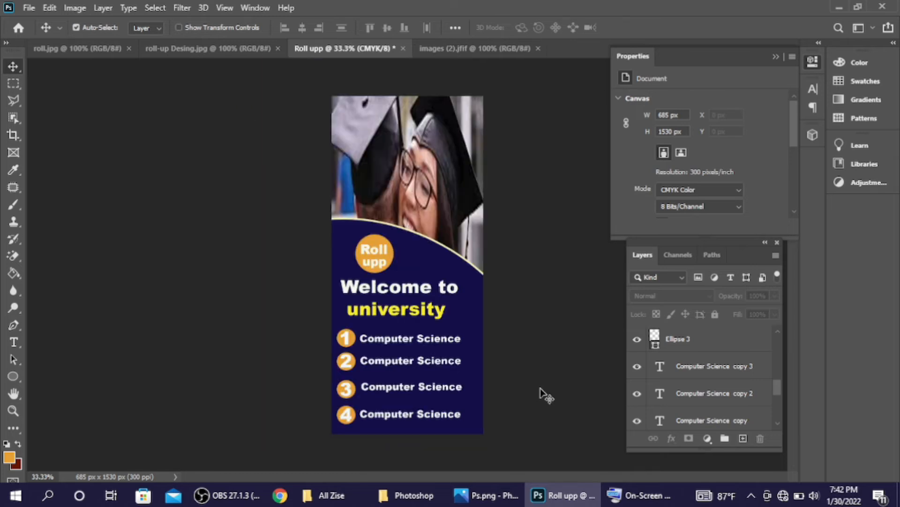
pyautogui.click(238, 54)
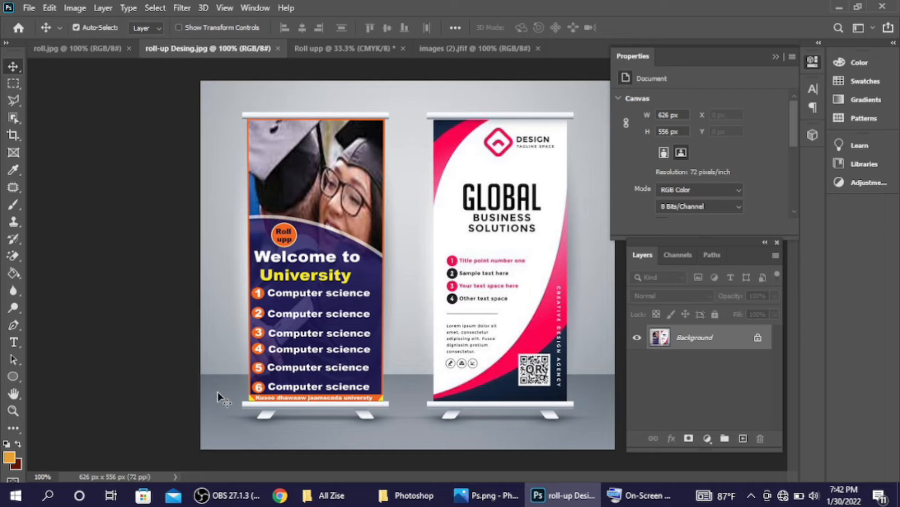
pyautogui.click(339, 50)
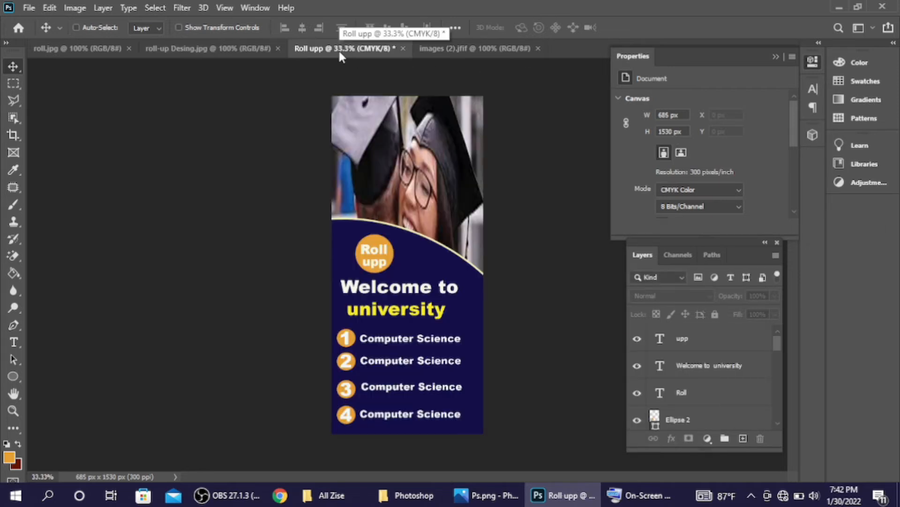
pyautogui.hotkey('ctrl', '+')
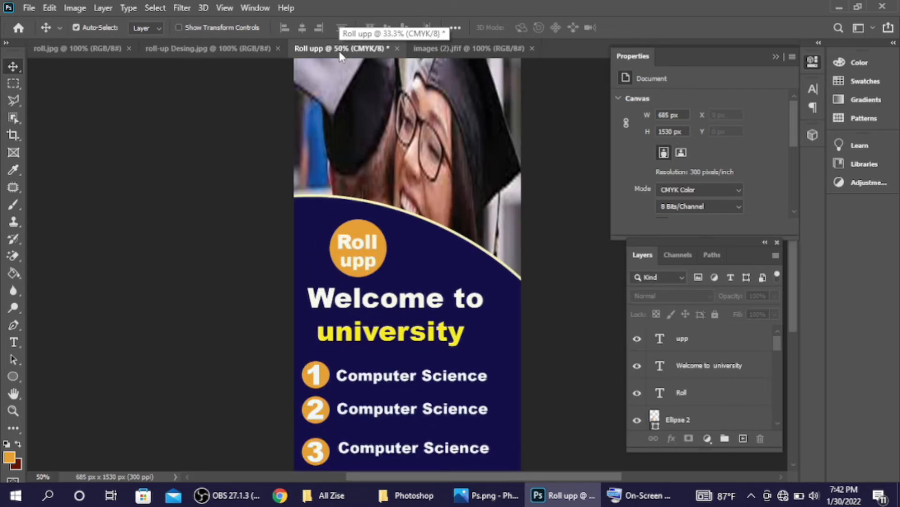
pyautogui.click(13, 393)
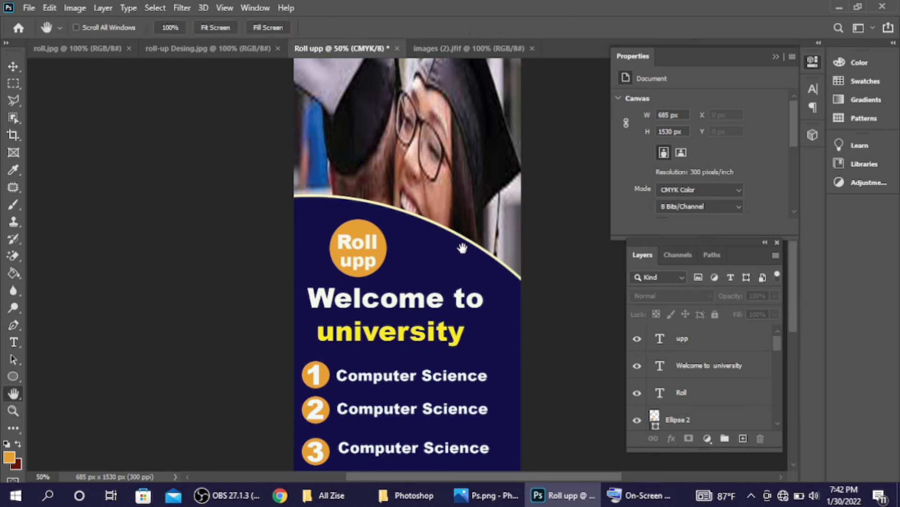
pyautogui.moveTo(461, 259); pyautogui.dragTo(436, 80)
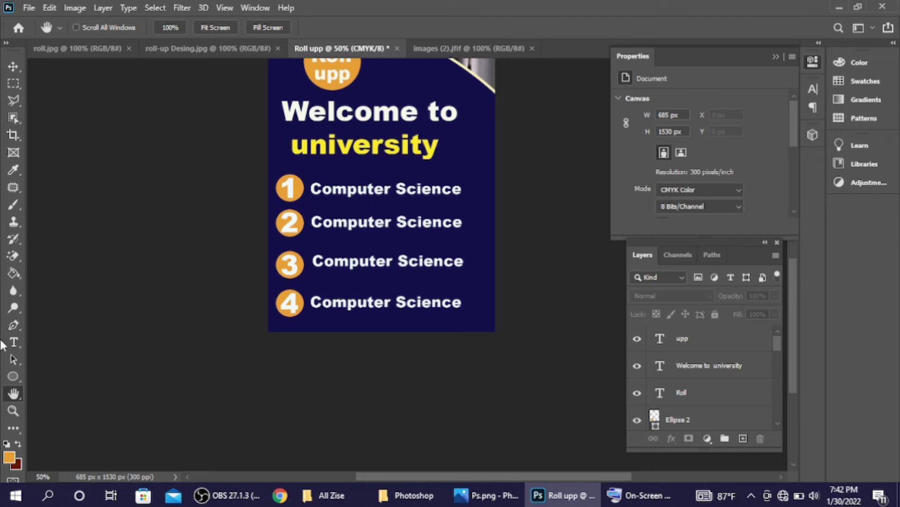
pyautogui.rightClick(13, 378)
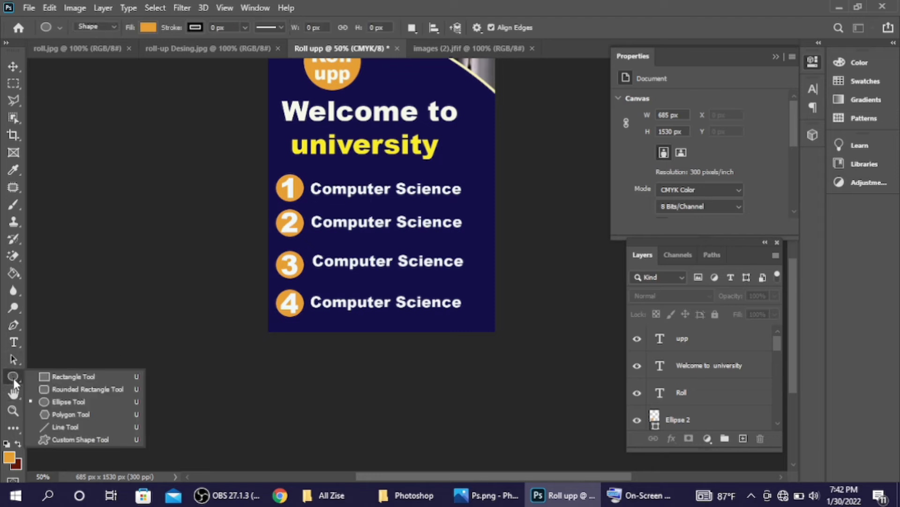
pyautogui.click(51, 376)
pyautogui.moveTo(199, 321); pyautogui.dragTo(591, 349)
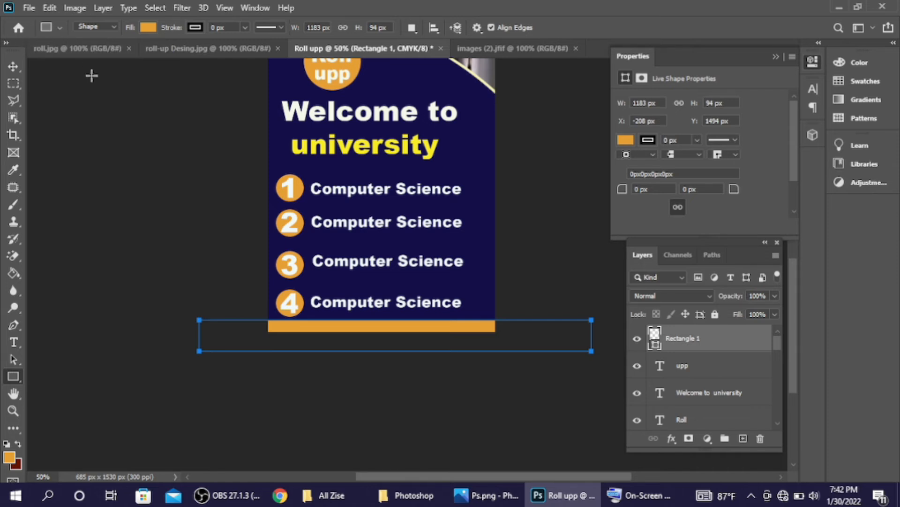
# Nudge the orange bottom bar down by about 4 px
pyautogui.click(15, 67)
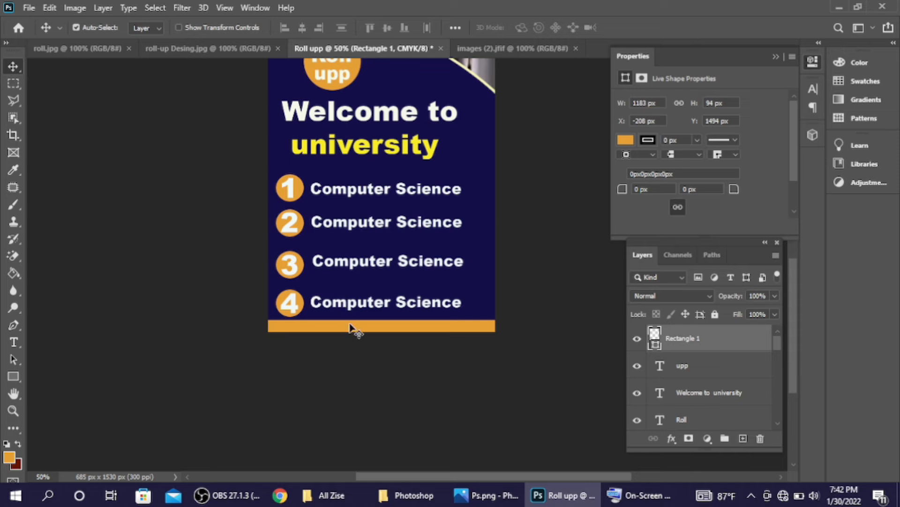
pyautogui.press('Down')
pyautogui.press('Down')
pyautogui.press('Down')
pyautogui.press('Down')
pyautogui.press('Down')
pyautogui.press('Down')
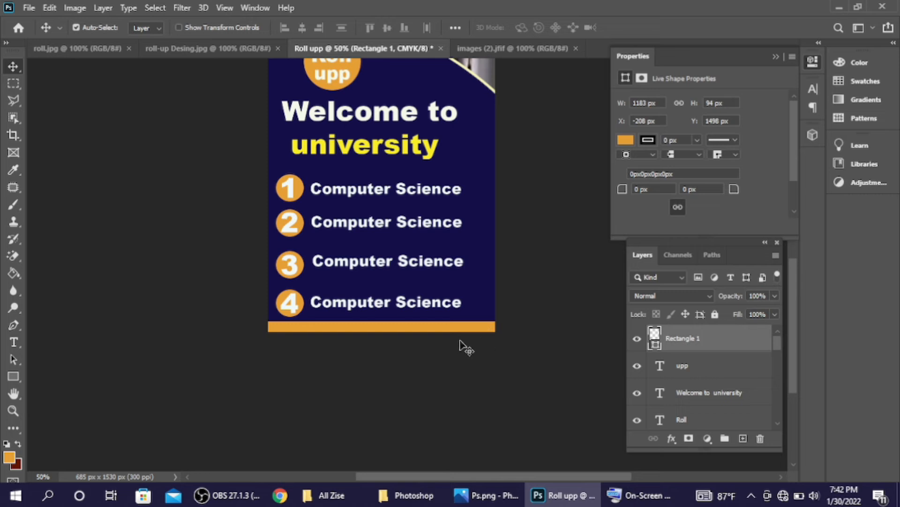
# Draw a small rectangle about 95 × 34 px beside the banner and move it over the left end of the orange bar
pyautogui.click(9, 379)
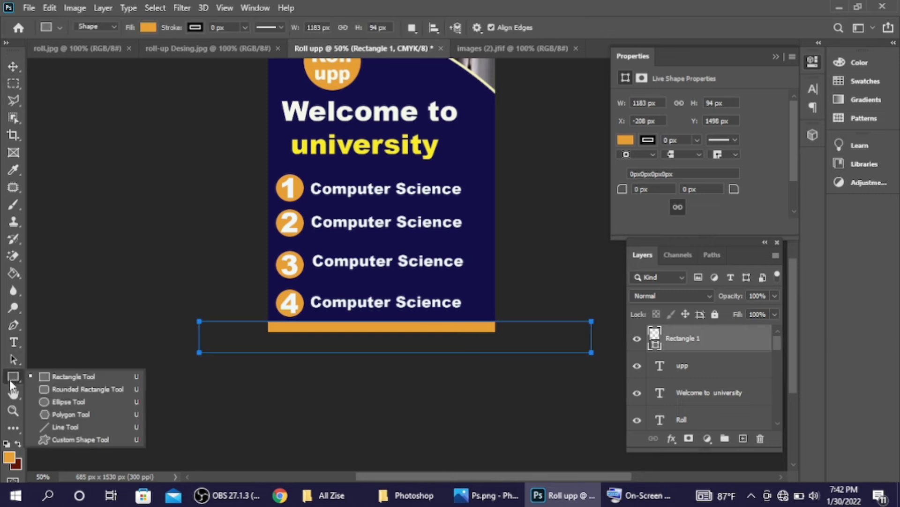
pyautogui.click(44, 379)
pyautogui.moveTo(242, 299); pyautogui.dragTo(212, 309)
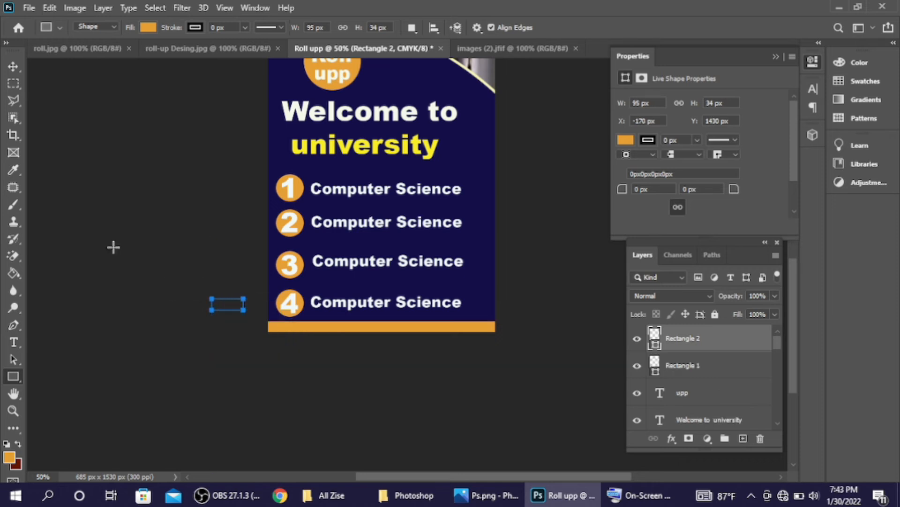
pyautogui.click(13, 66)
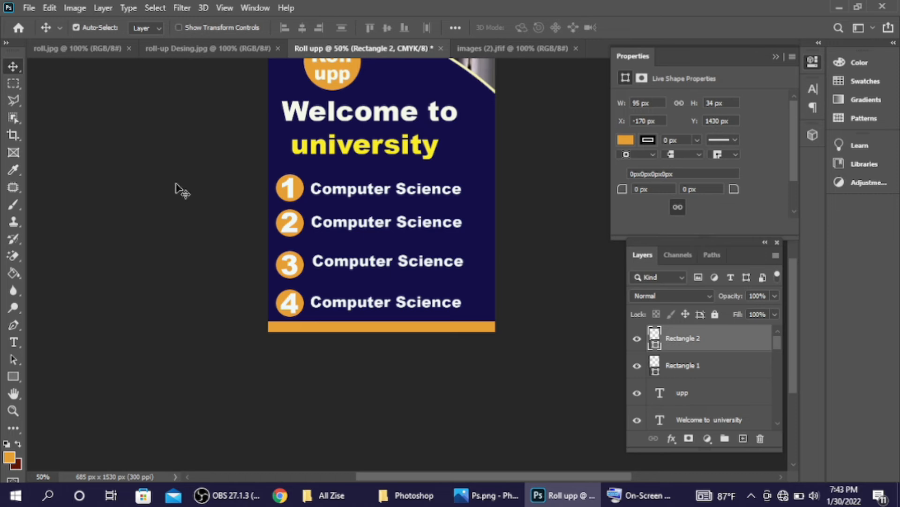
pyautogui.hotkey('ctrl', 't')
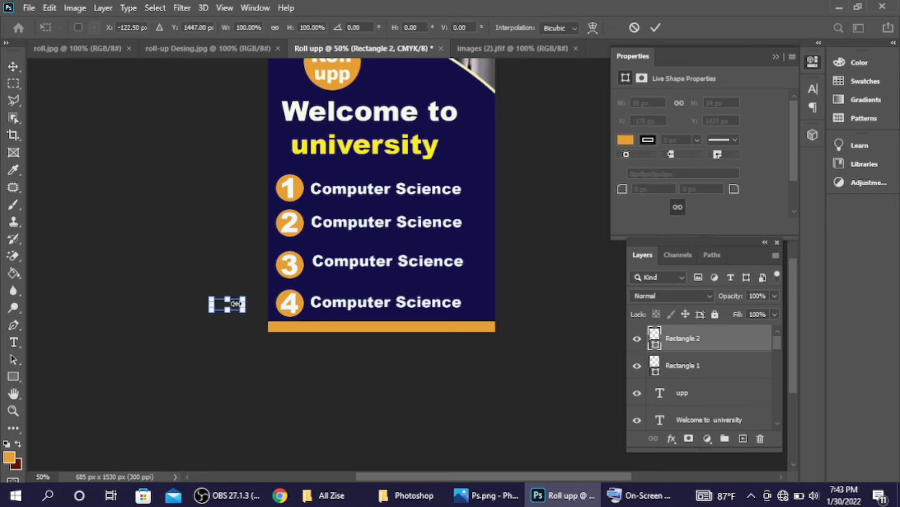
pyautogui.moveTo(235, 308); pyautogui.dragTo(277, 331)
# Change the small rectangle's fill to an off-white from the recently used colours
pyautogui.click(16, 374)
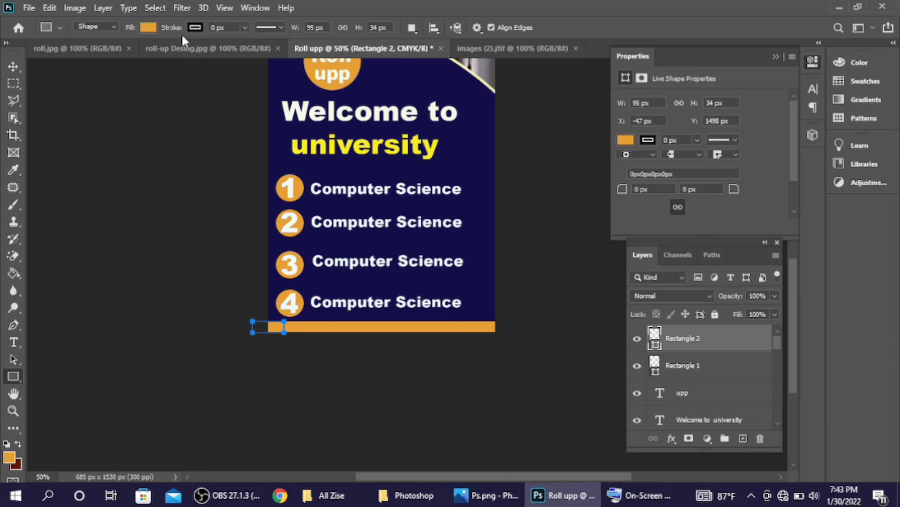
pyautogui.click(150, 27)
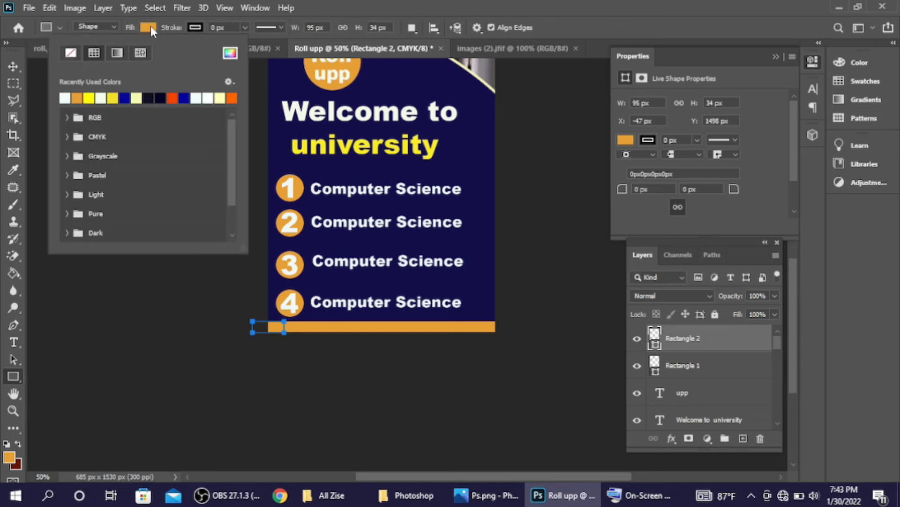
pyautogui.click(100, 98)
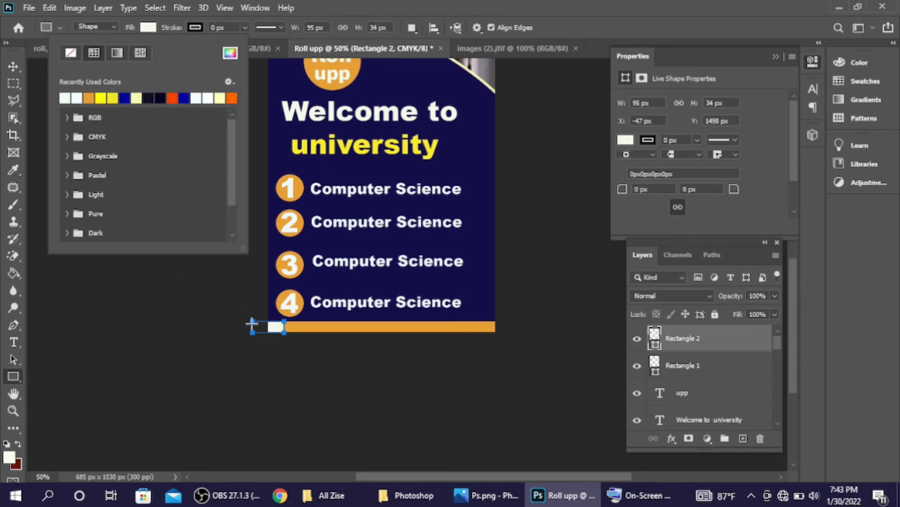
# Rotate the small off-white rectangle about 38° and move it slightly to form a diagonal corner at the orange bar's left end
pyautogui.click(14, 67)
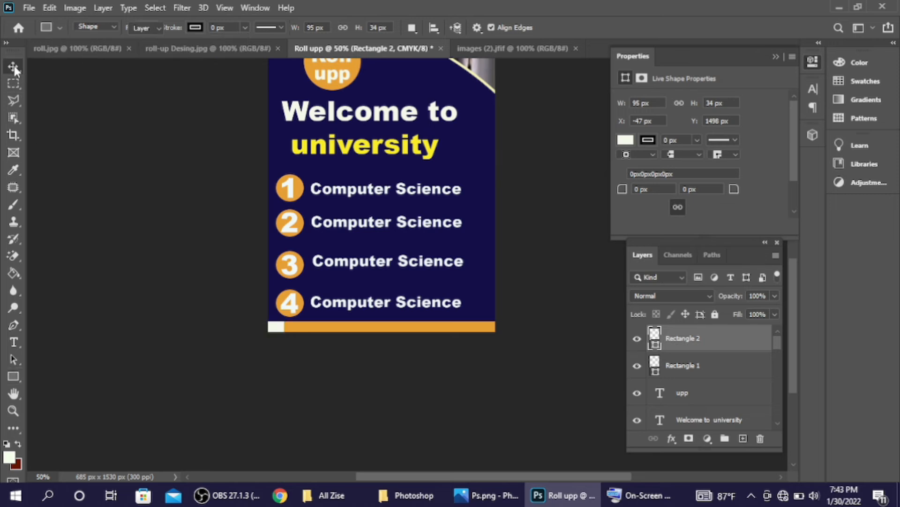
pyautogui.hotkey('ctrl', 't')
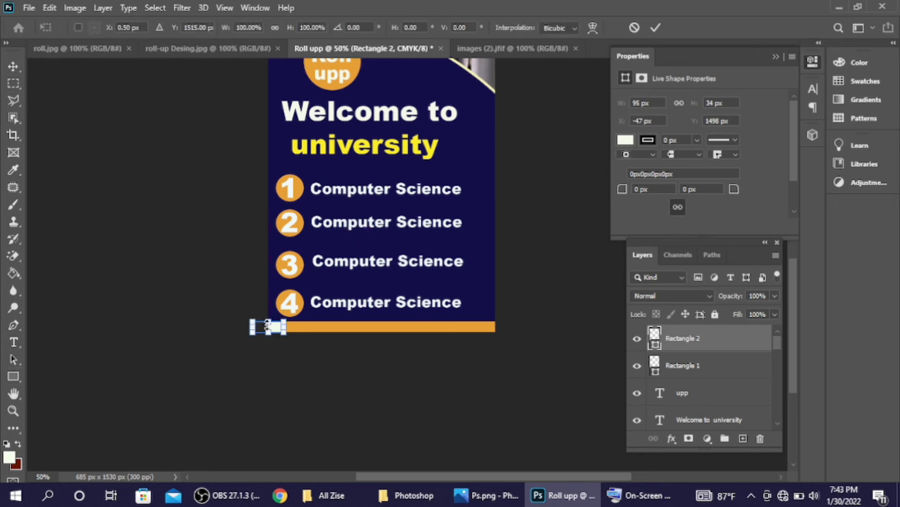
pyautogui.moveTo(260, 311); pyautogui.dragTo(274, 301)
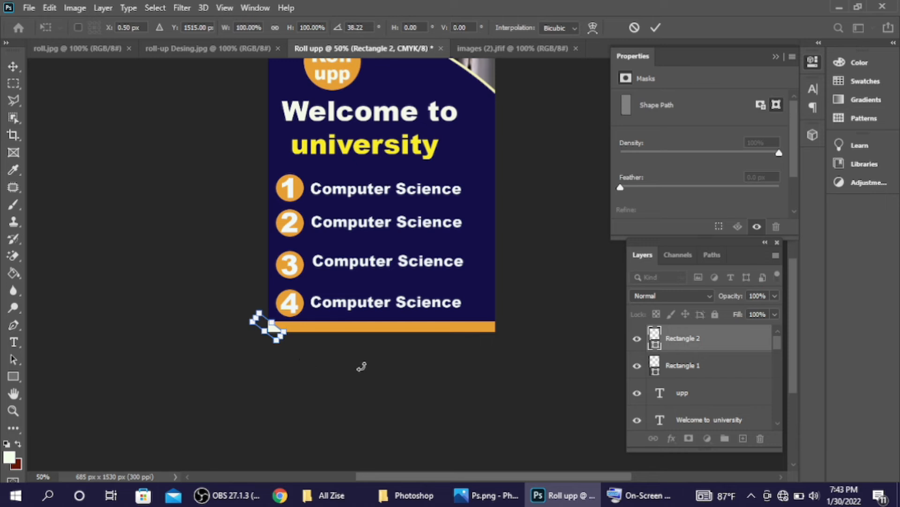
pyautogui.hotkey('ctrl', '+')
pyautogui.hotkey('ctrl', '+')
pyautogui.hotkey('ctrl', '+')
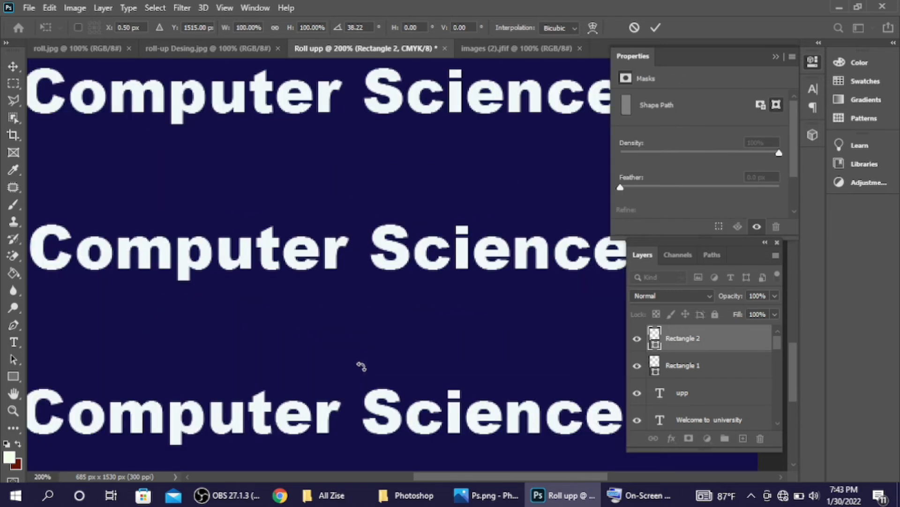
pyautogui.hotkey('ctrl', '-')
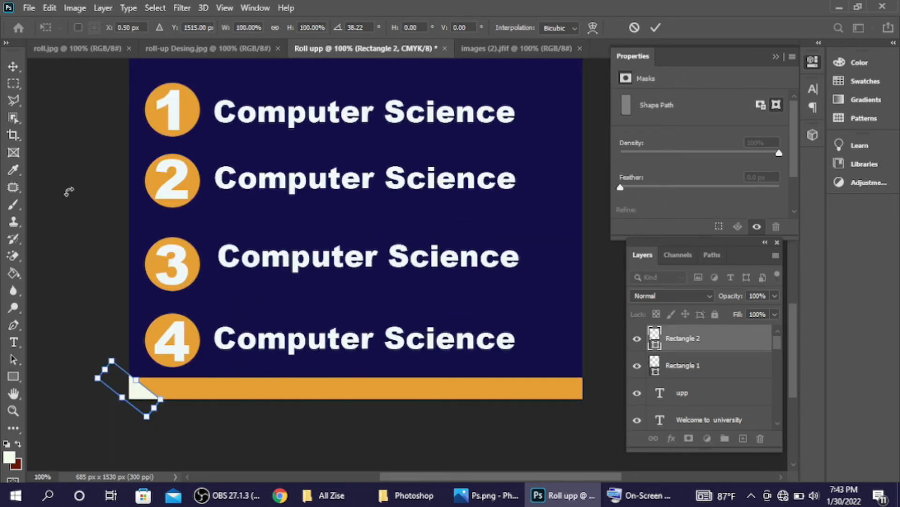
pyautogui.click(13, 66)
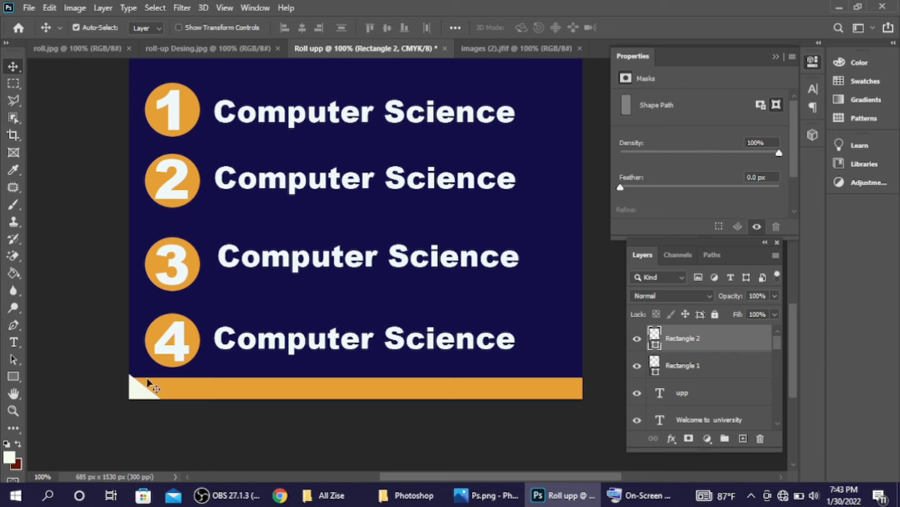
pyautogui.moveTo(141, 390); pyautogui.dragTo(144, 395)
# Duplicate the off-white corner piece, move the copy to the orange bar's right end and rotate it about -76° to mirror the first
pyautogui.hotkey('ctrl', 'alt', 't')
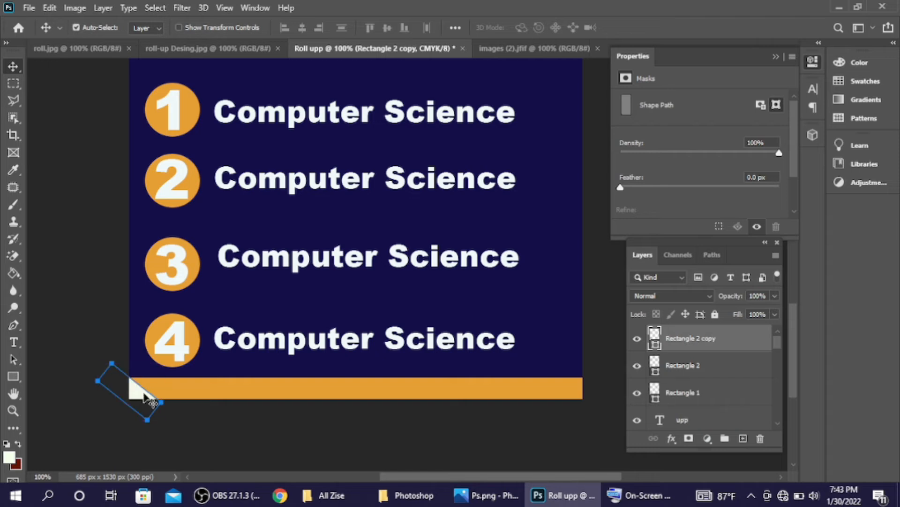
pyautogui.moveTo(149, 398); pyautogui.dragTo(599, 396)
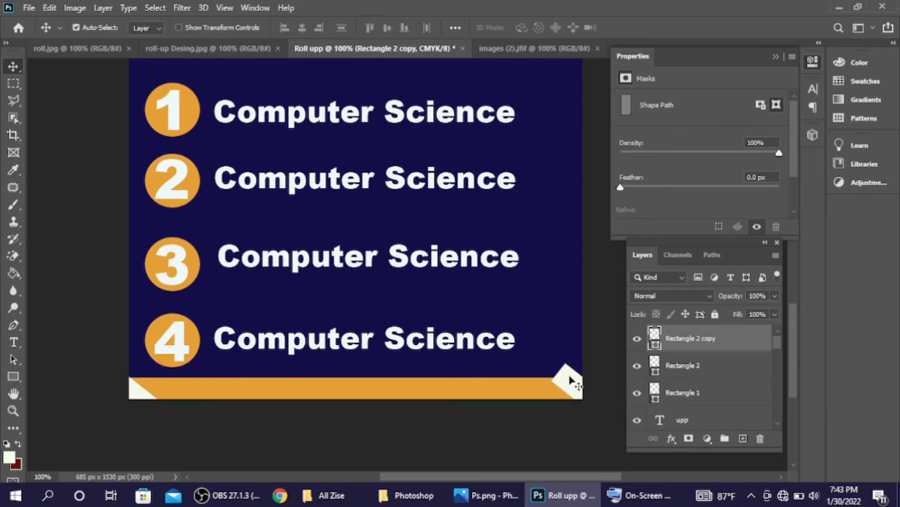
pyautogui.hotkey('ctrl', 't')
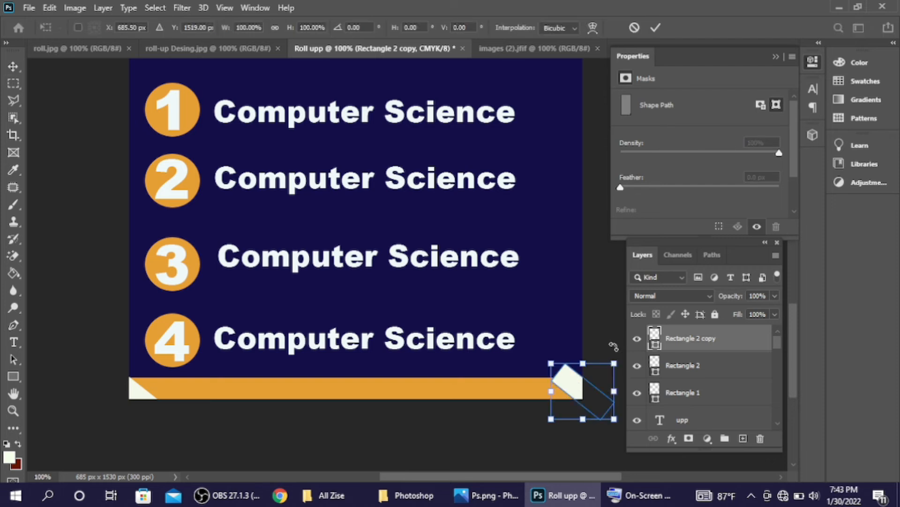
pyautogui.moveTo(612, 346); pyautogui.dragTo(549, 354)
pyautogui.press('Left')
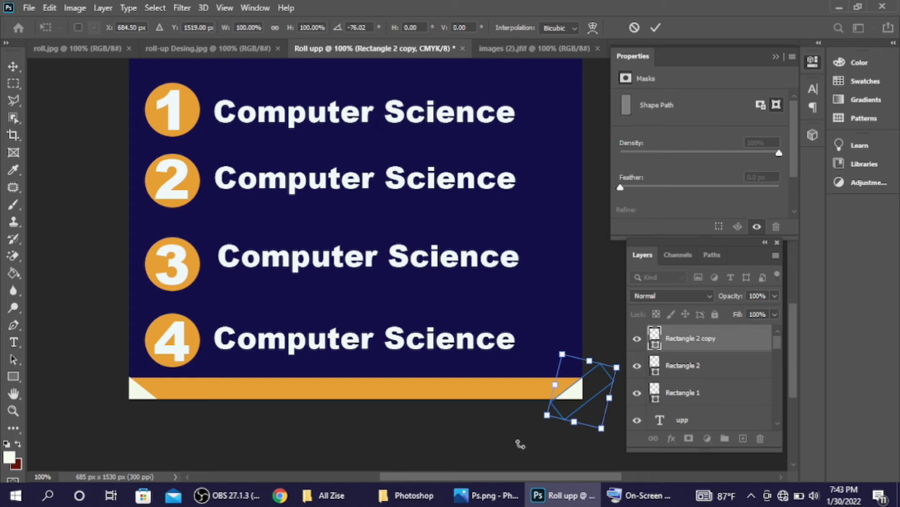
pyautogui.click(12, 67)
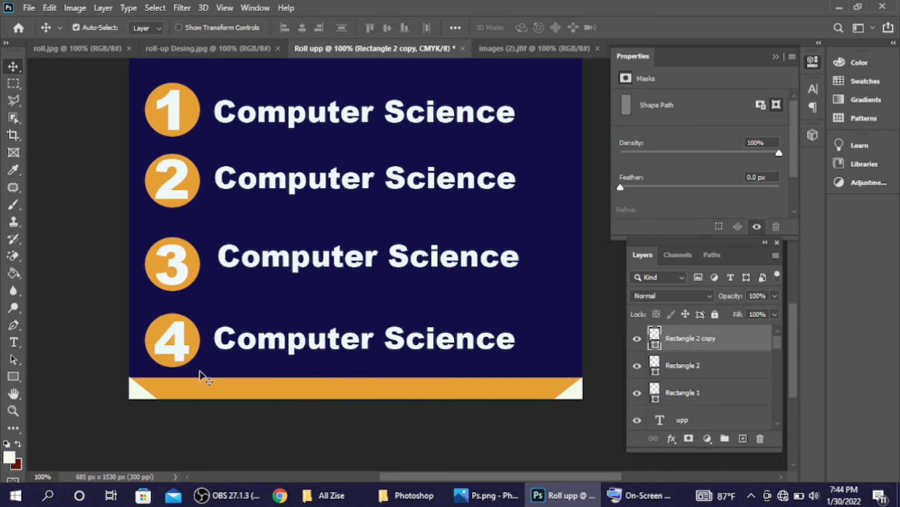
# Add the text "Kusoo dhawaaw jaamacad" over the orange bottom bar in Arial Black and set its size to 5.91 pt
pyautogui.click(14, 342)
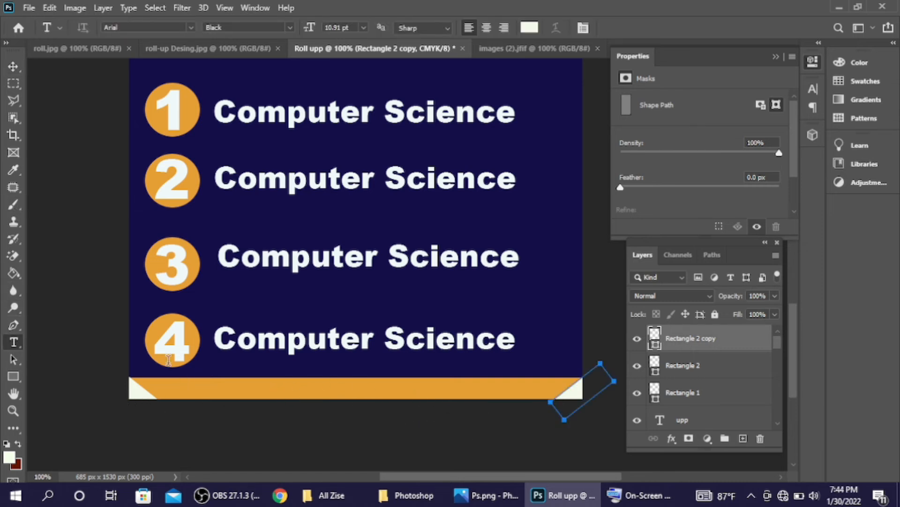
pyautogui.click(202, 388)
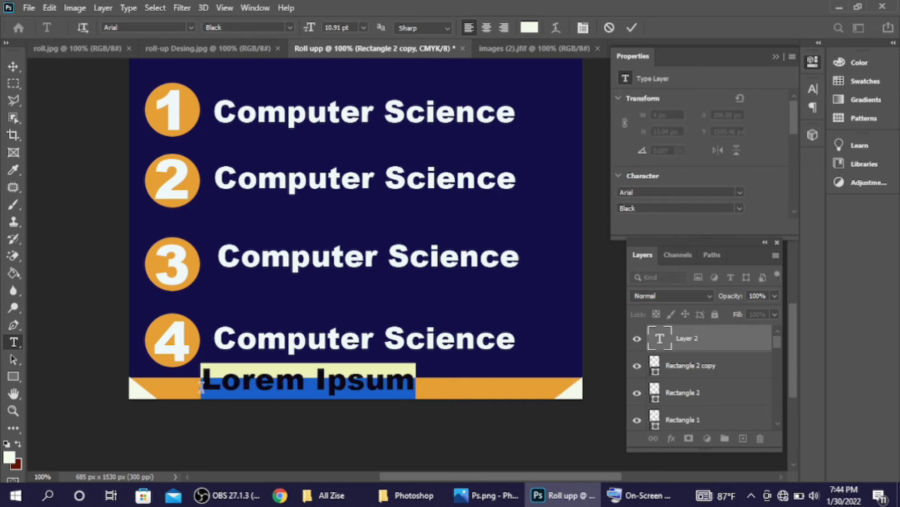
pyautogui.write('K')
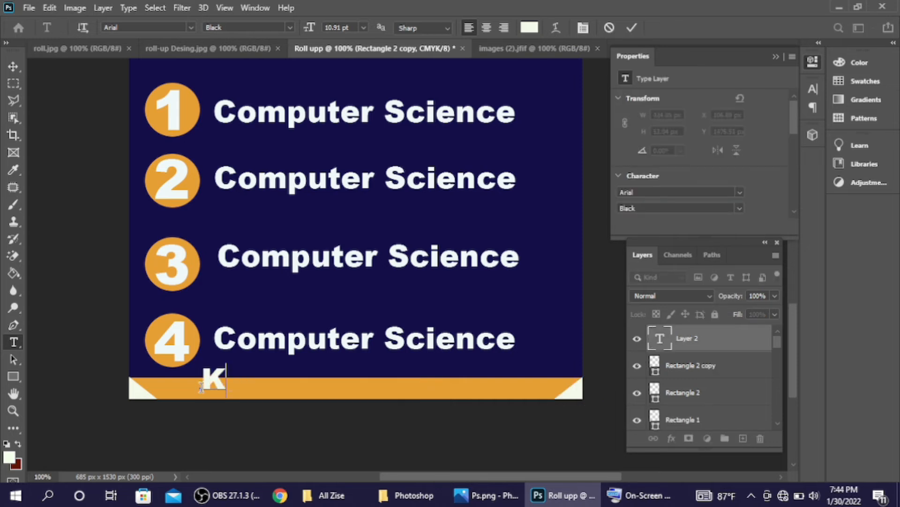
pyautogui.write('usoo dhawa')
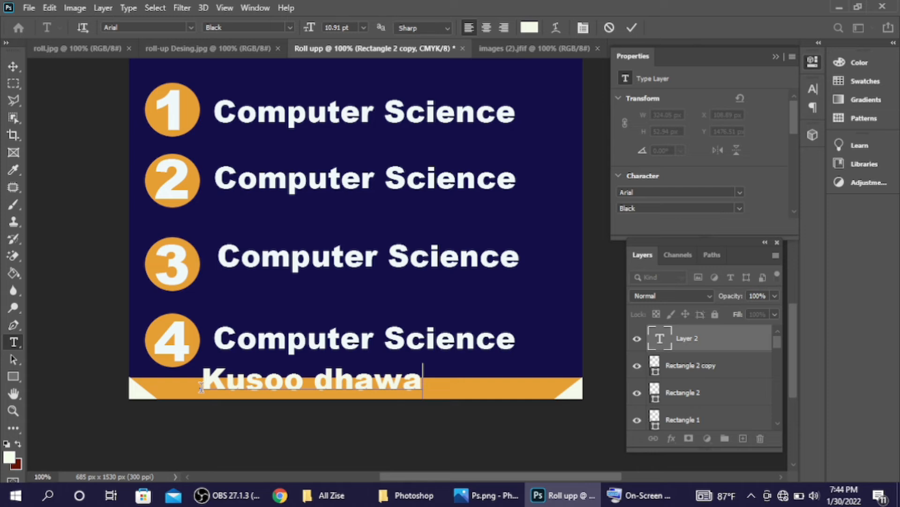
pyautogui.write('aw jaama')
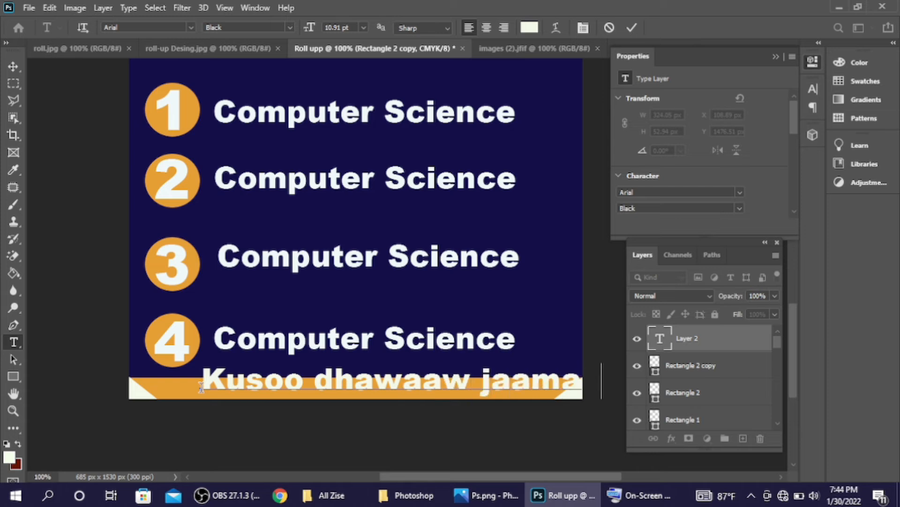
pyautogui.hotkey('ctrl', 'a')
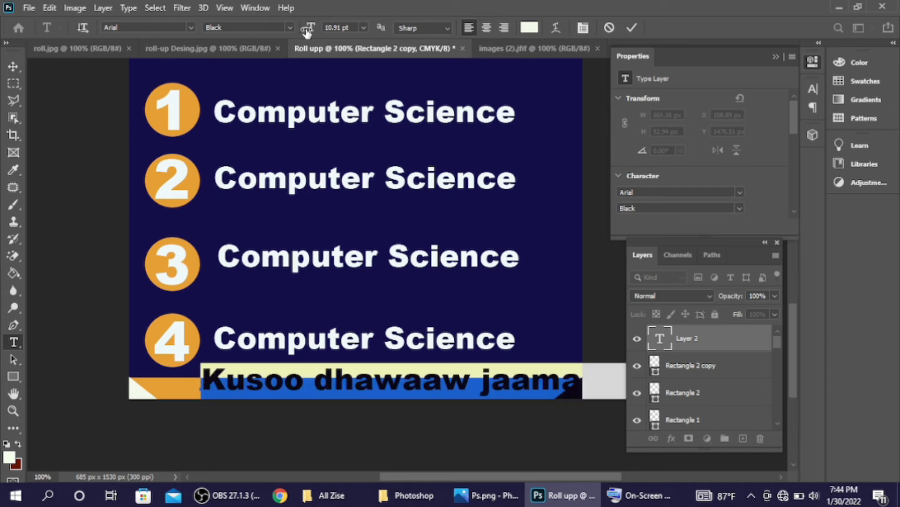
pyautogui.moveTo(307, 30); pyautogui.dragTo(303, 32)
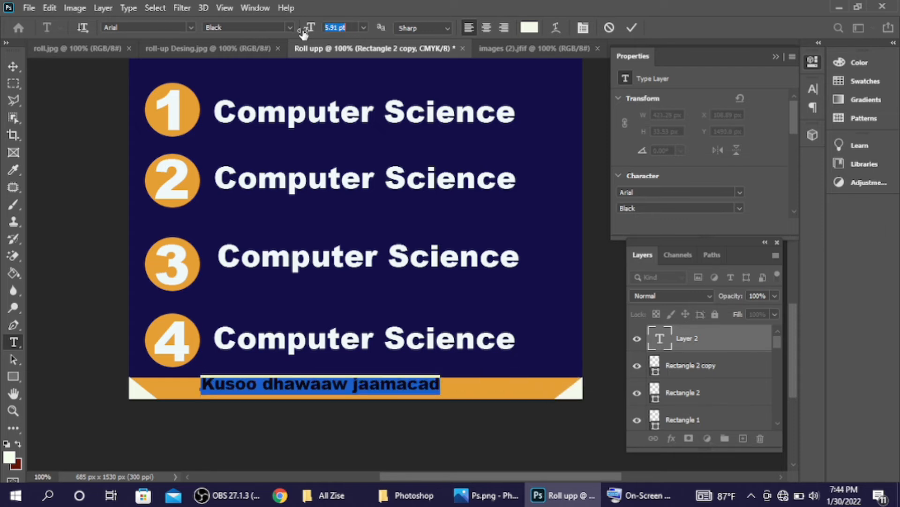
# Complete the text as "Kusoo dhawaaw jaamacada University" and move it to the middle of the orange bar
pyautogui.click(416, 386)
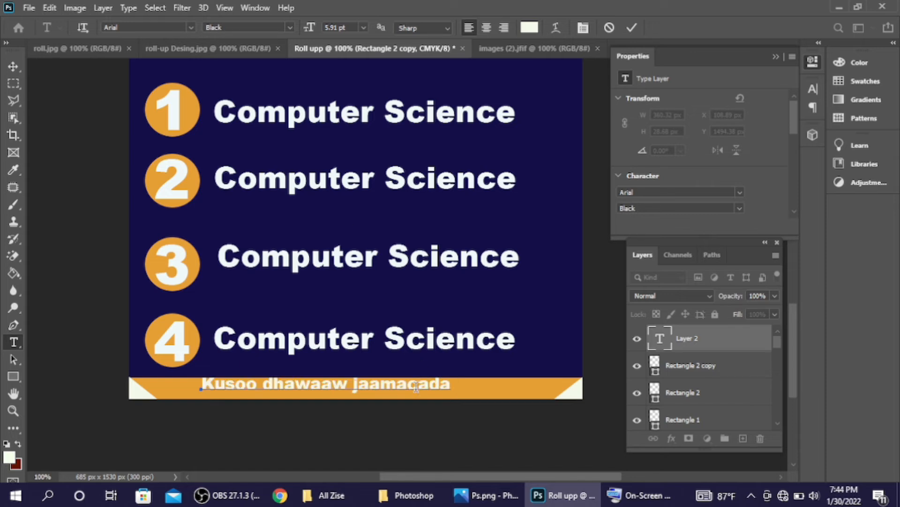
pyautogui.write('Univers')
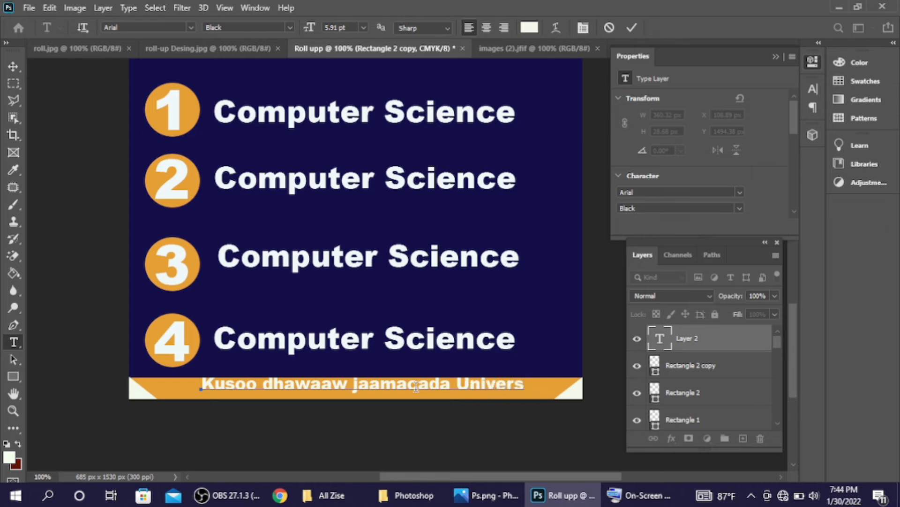
pyautogui.write('ity')
pyautogui.click(632, 27)
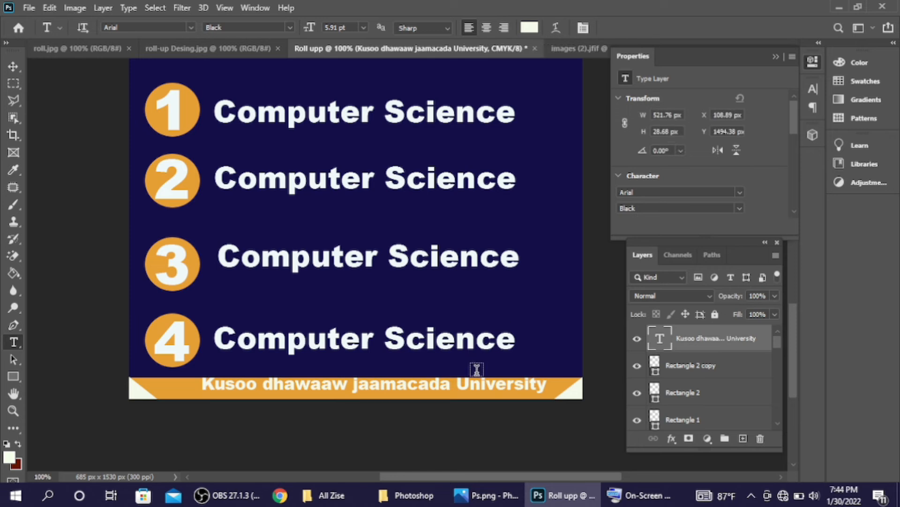
pyautogui.click(13, 67)
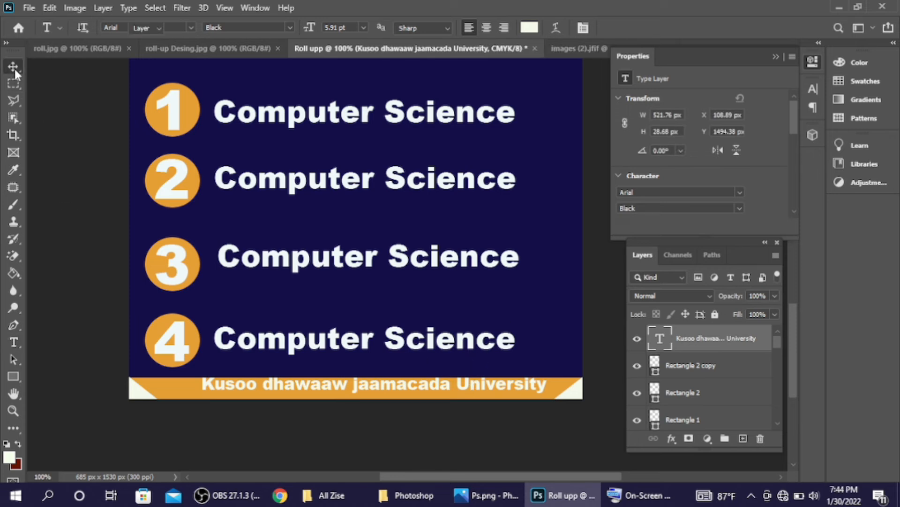
pyautogui.moveTo(265, 385); pyautogui.dragTo(223, 395)
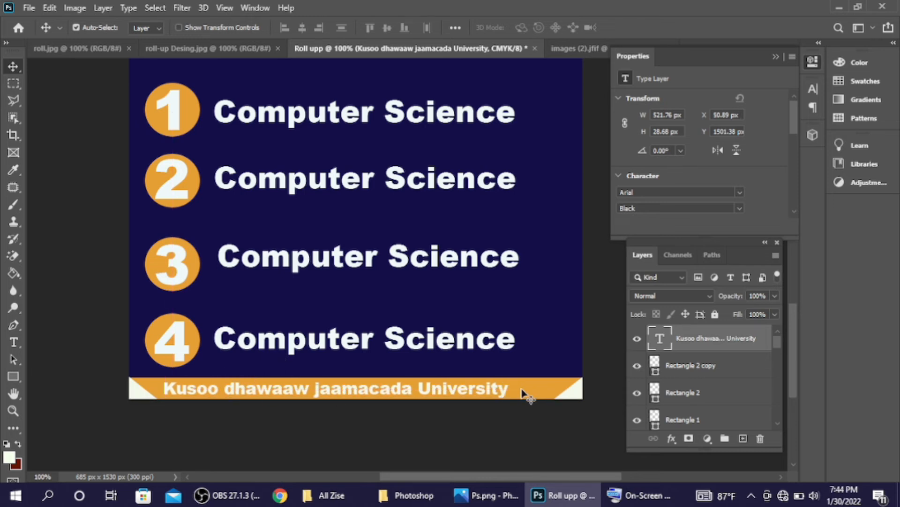
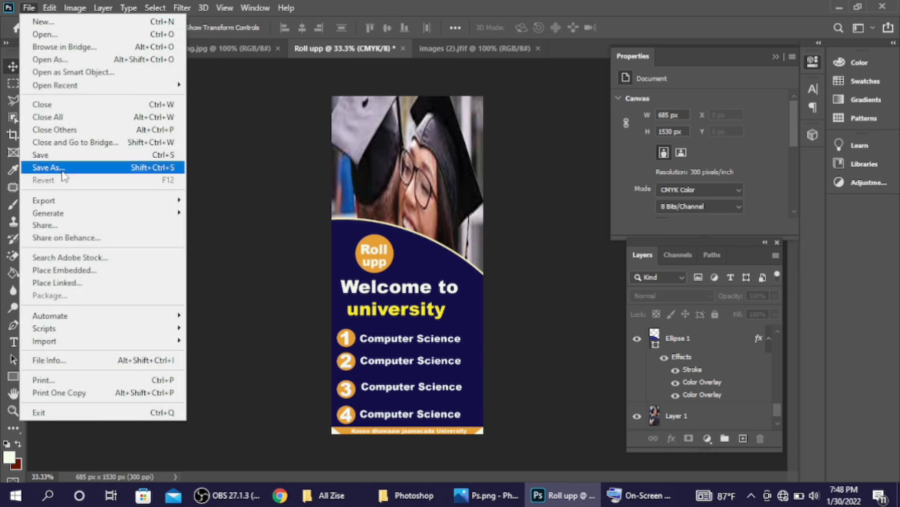
# Save a copy of the banner on the computer, choosing the JPEG format and the Desktop folder
pyautogui.click(61, 172)
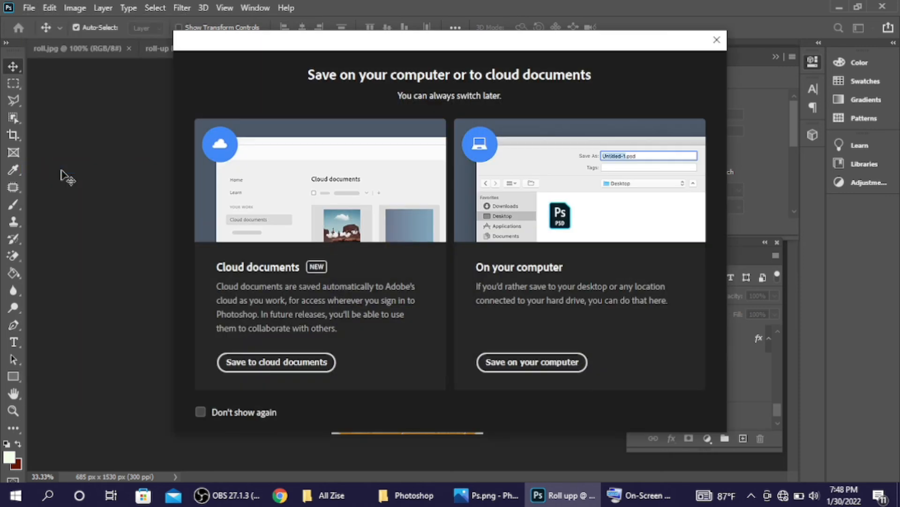
pyautogui.click(493, 360)
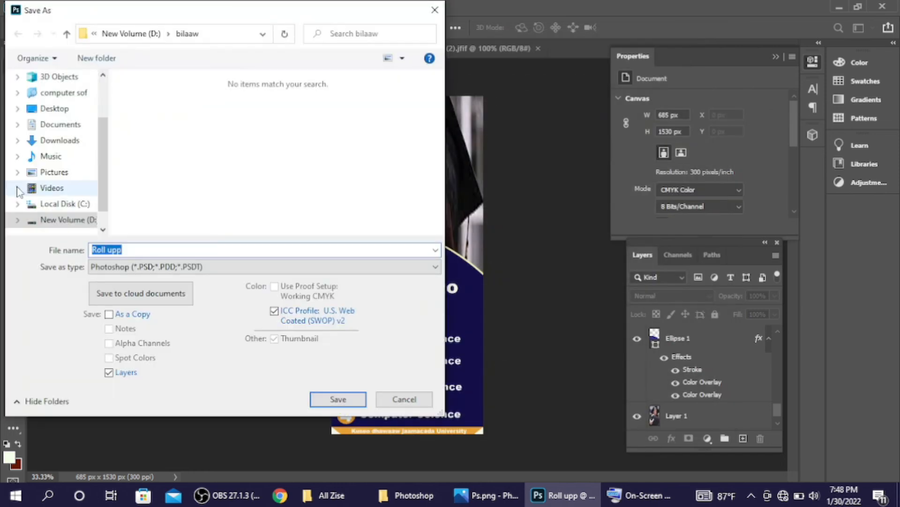
pyautogui.click(181, 267)
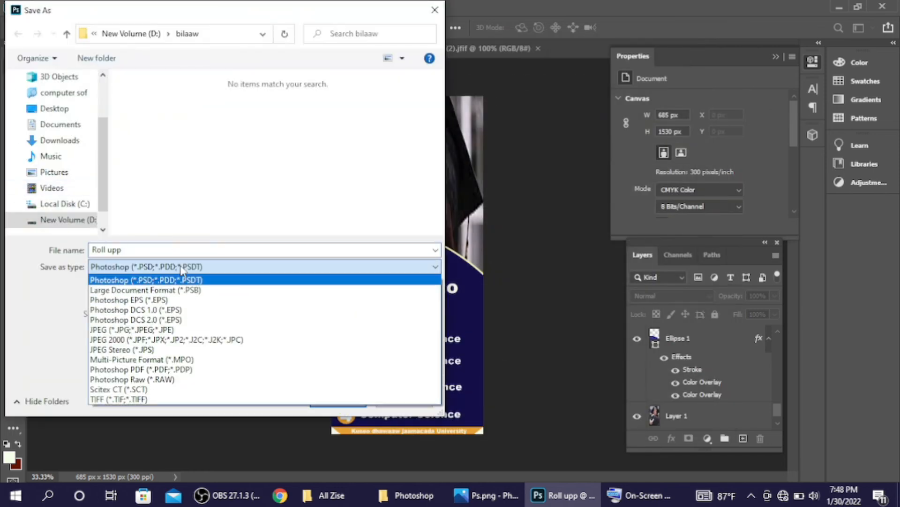
pyautogui.click(197, 330)
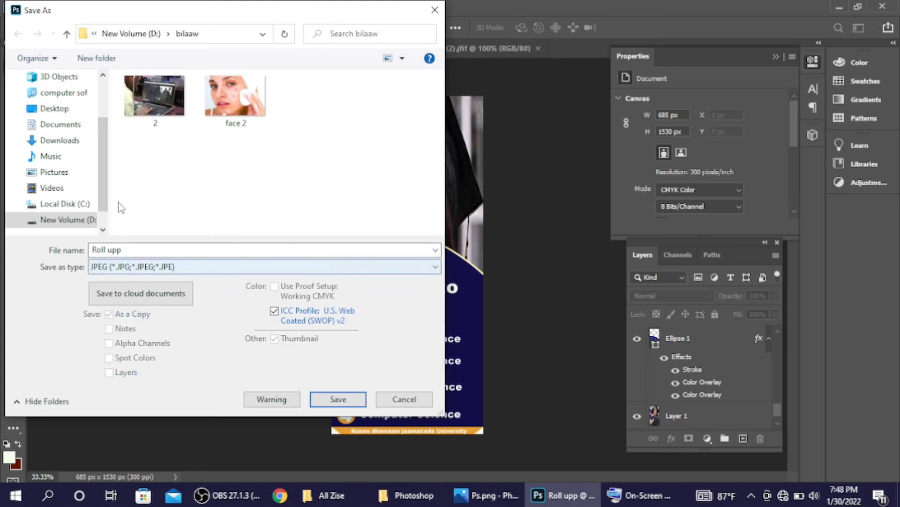
pyautogui.click(61, 110)
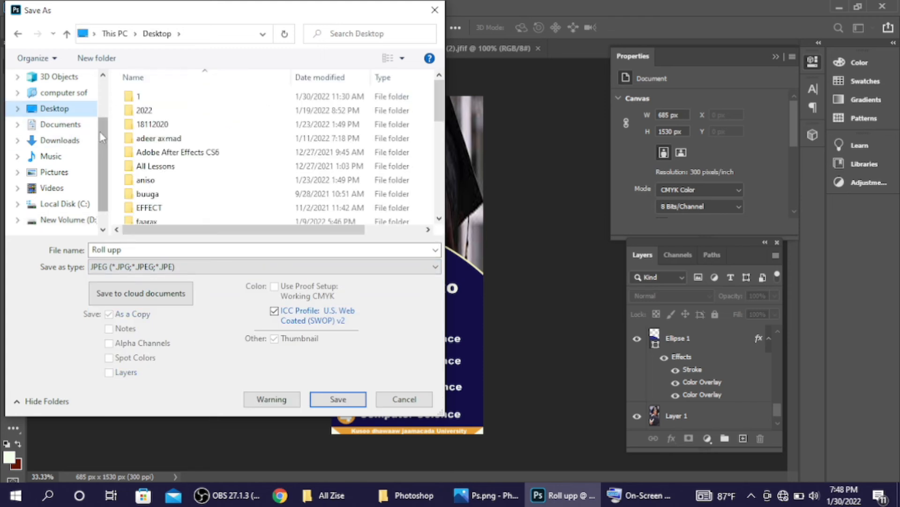
# Shorten the file name to "upp" and save the JPEG at quality 8 (High) with the Baseline ("Standard") format
pyautogui.click(171, 250)
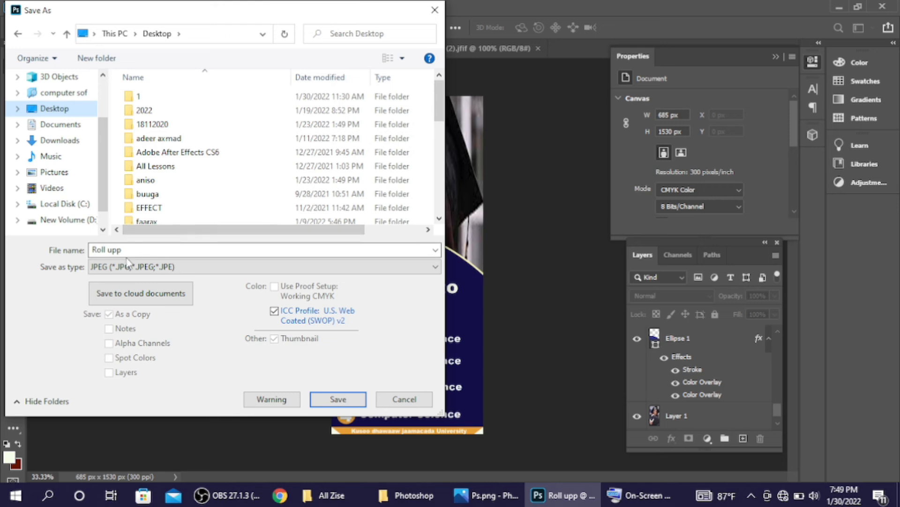
pyautogui.click(109, 252)
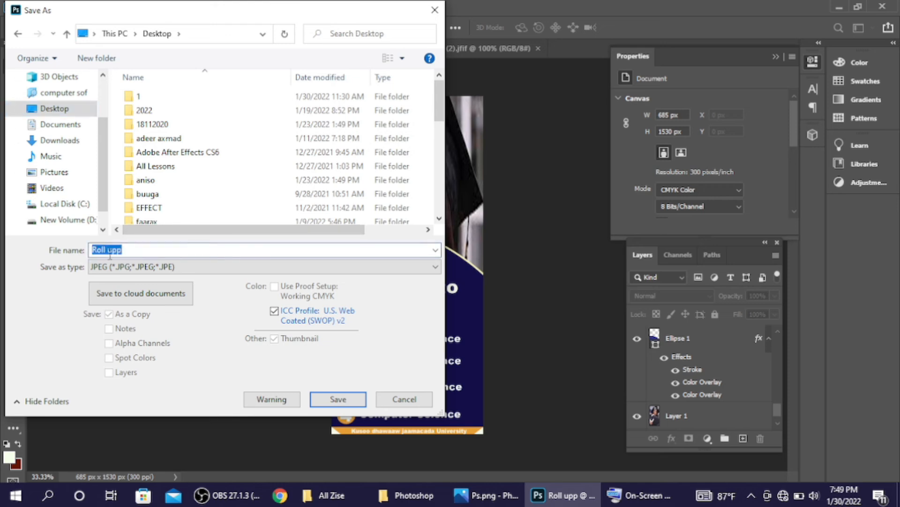
pyautogui.click(110, 252)
pyautogui.press('Left')
pyautogui.press('Left')
pyautogui.press('Delete')
pyautogui.press('BackSpace')
pyautogui.press('BackSpace')
pyautogui.press('BackSpace')
pyautogui.press('BackSpace')
pyautogui.click(334, 399)
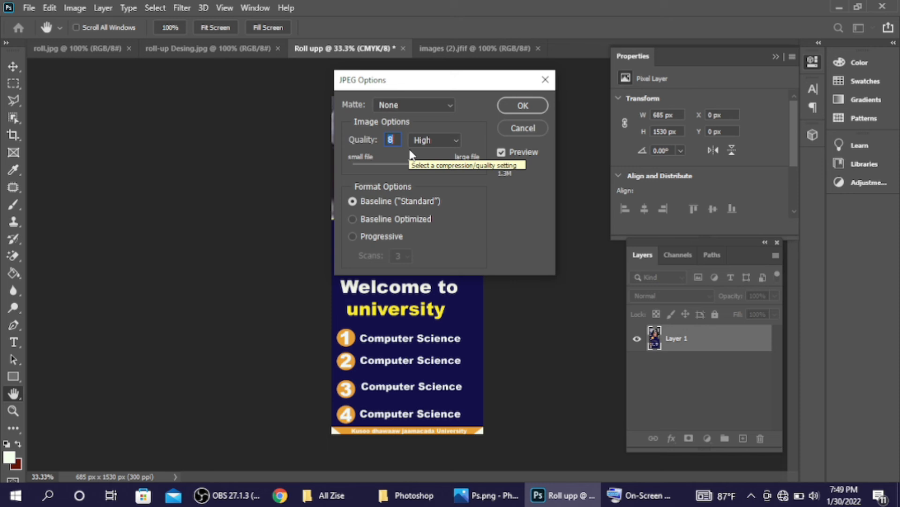
pyautogui.click(522, 106)
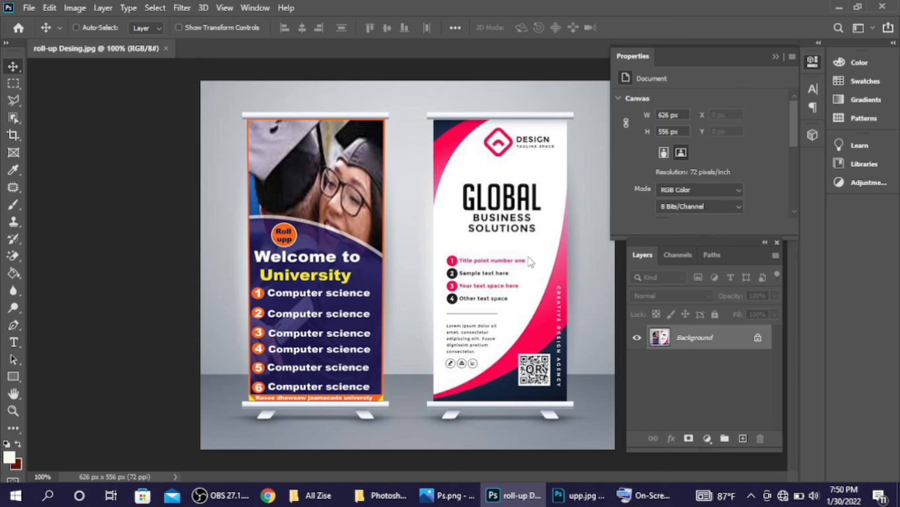
# Open the exported banner image "upp" from the Desktop folder
pyautogui.hotkey('ctrl', 'o')
pyautogui.click(70, 130)
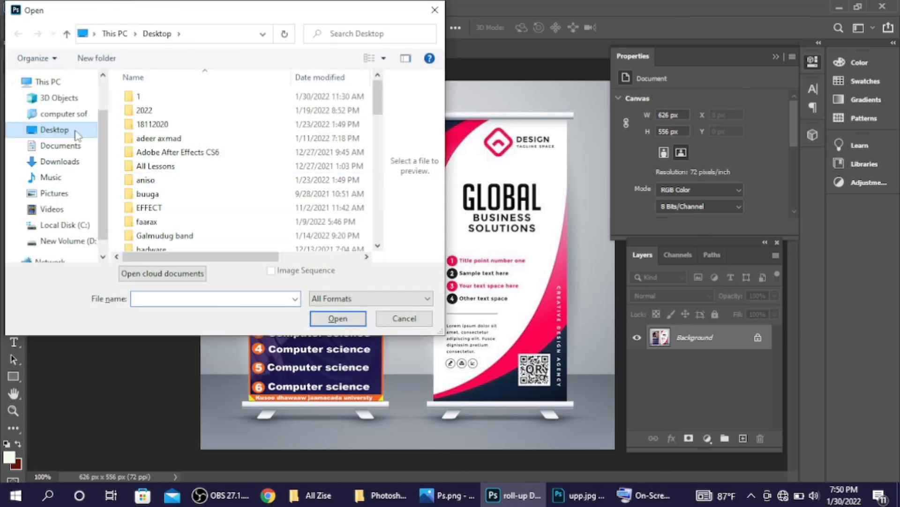
pyautogui.click(183, 137)
pyautogui.press('u')
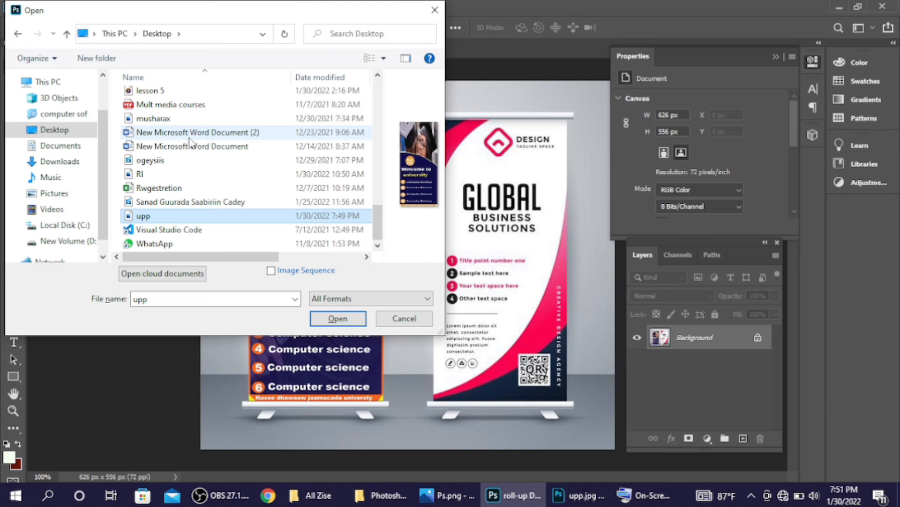
pyautogui.click(337, 318)
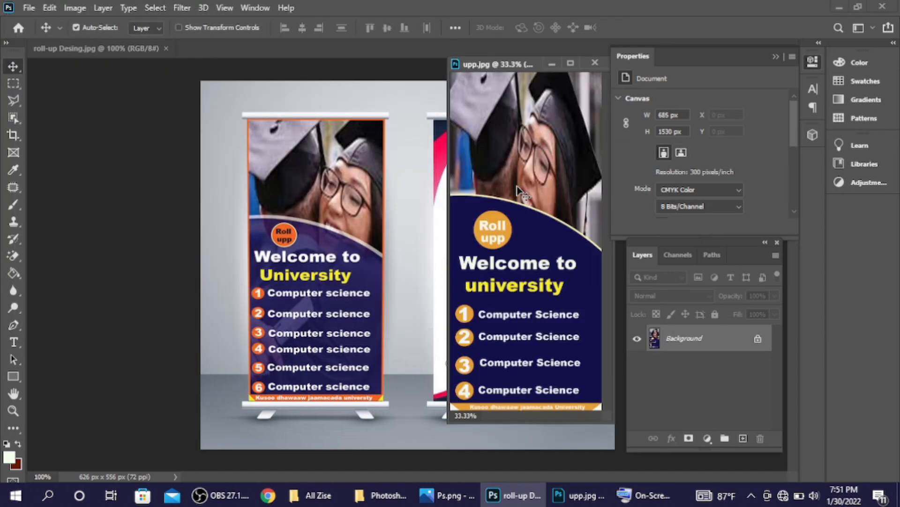
# Copy the banner from upp.jpg into the roll-up mockup and minimize the upp.jpg window
pyautogui.moveTo(517, 190); pyautogui.dragTo(416, 210)
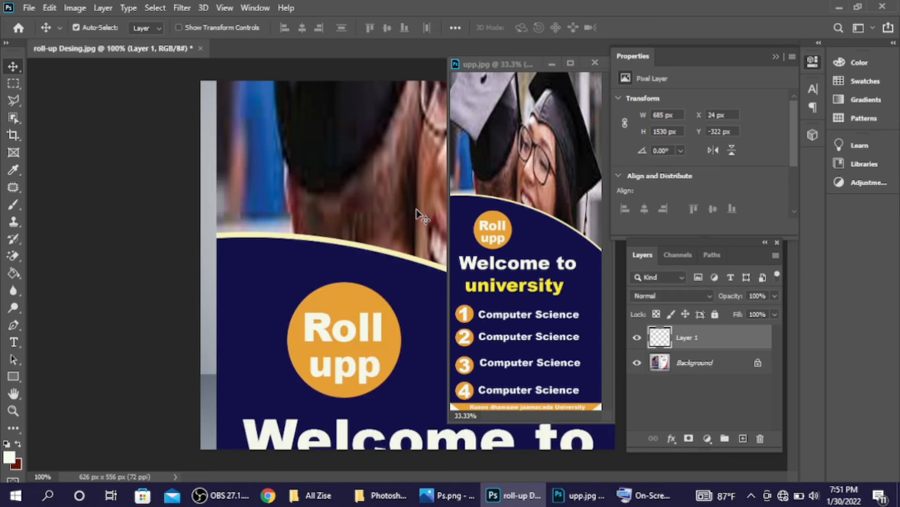
pyautogui.click(550, 67)
pyautogui.click(552, 65)
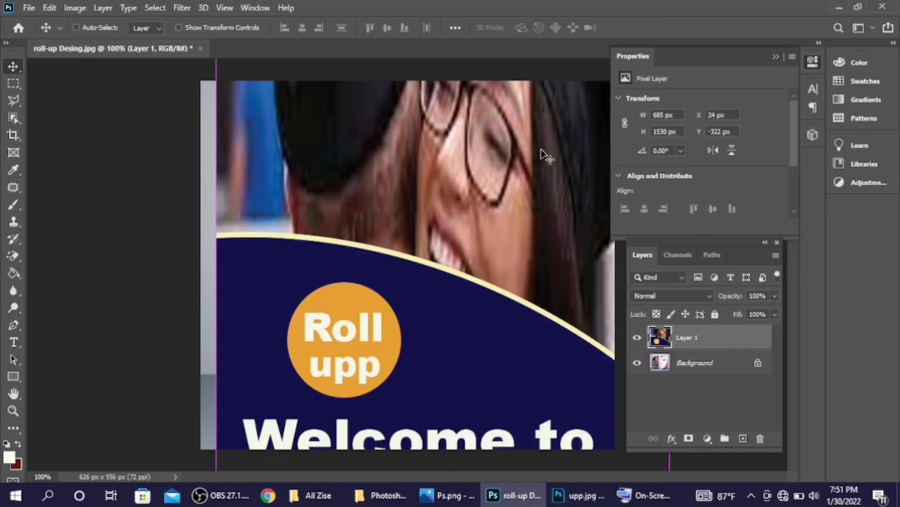
# Scale the copied banner down to 12.55% and place it over the right-hand roll-up stand
pyautogui.hotkey('ctrl', '-')
pyautogui.hotkey('ctrl', '-')
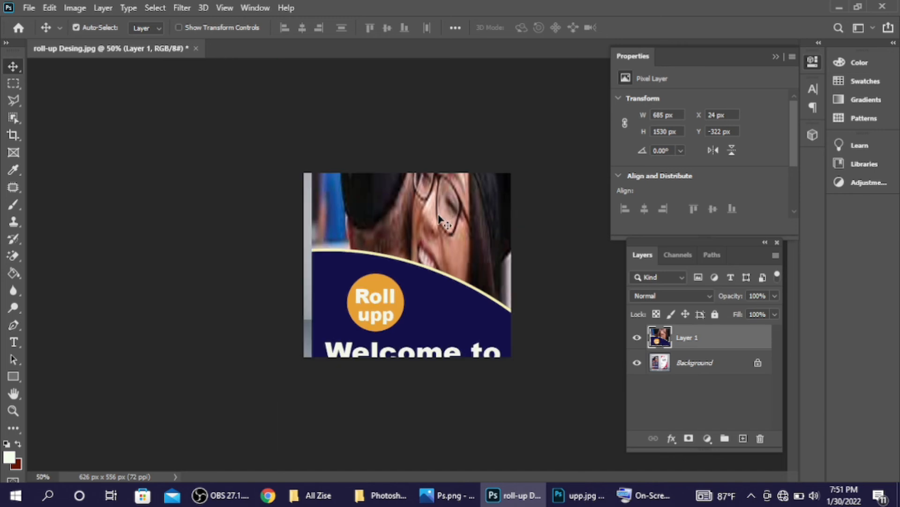
pyautogui.press('ctrl')
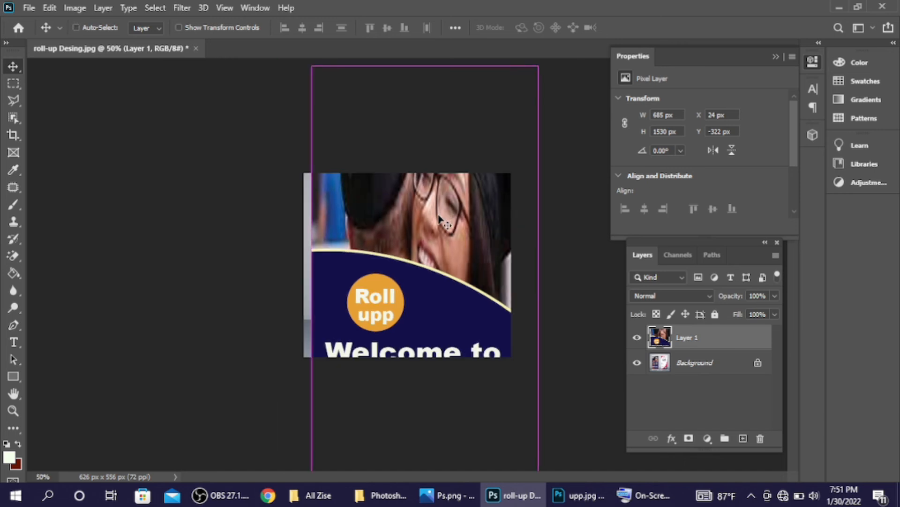
pyautogui.hotkey('ctrl', 't')
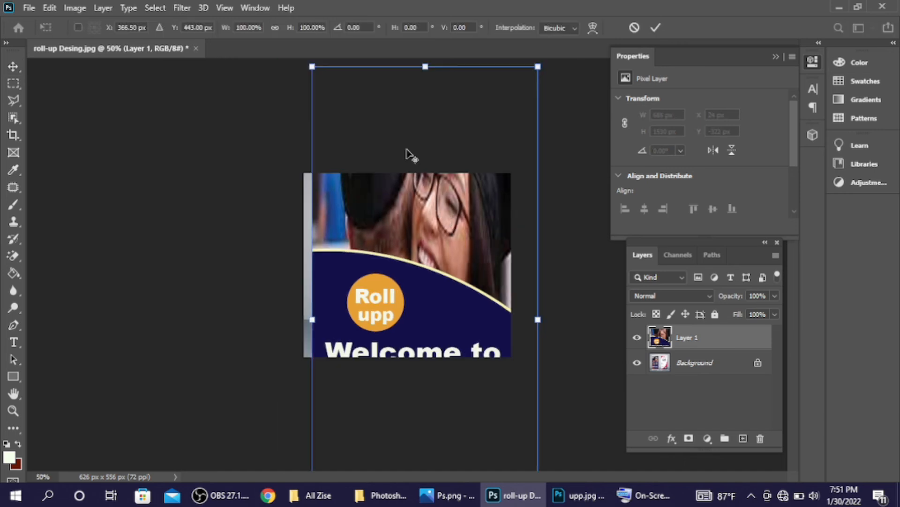
pyautogui.moveTo(313, 67); pyautogui.dragTo(413, 291)
pyautogui.moveTo(428, 330); pyautogui.dragTo(449, 284)
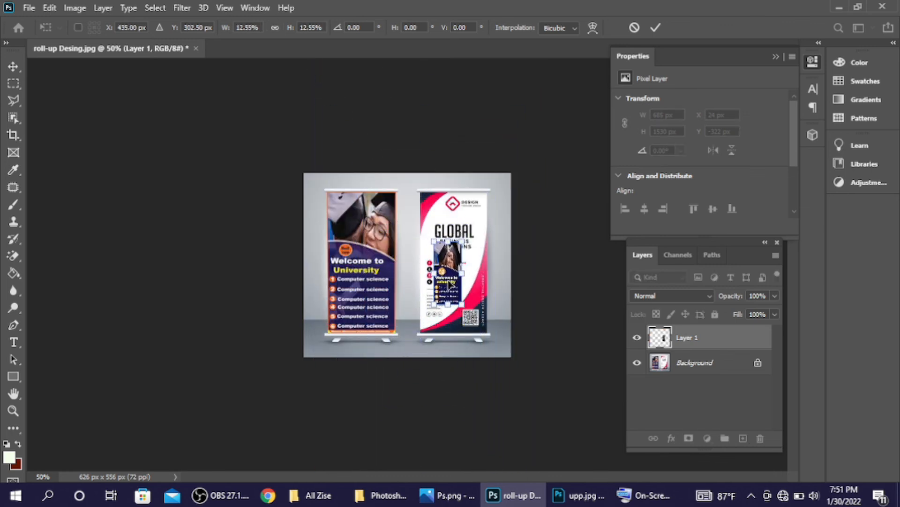
pyautogui.hotkey('ctrl', '+')
pyautogui.hotkey('ctrl', '+')
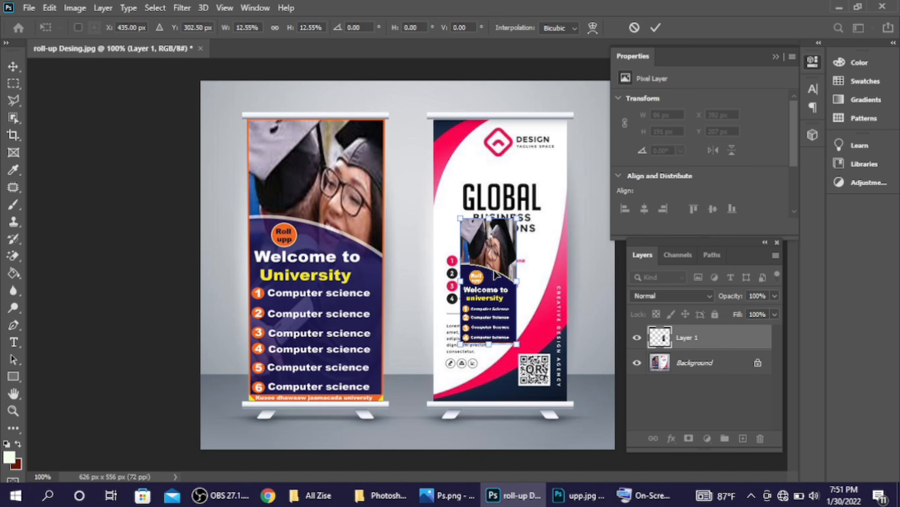
pyautogui.click(655, 28)
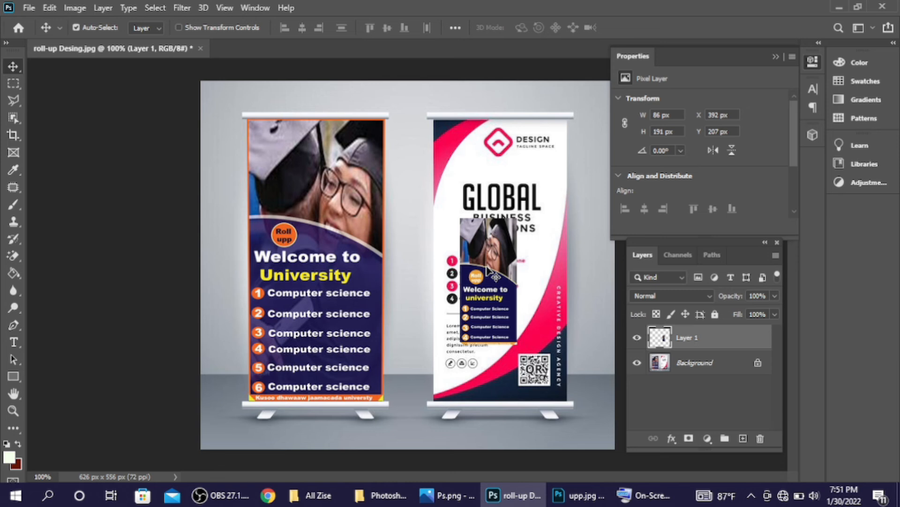
# Stretch the banner copy to cover the right-hand stand's panel, about 233.72% in width and 223.04% in height
pyautogui.hotkey('ctrl', 't')
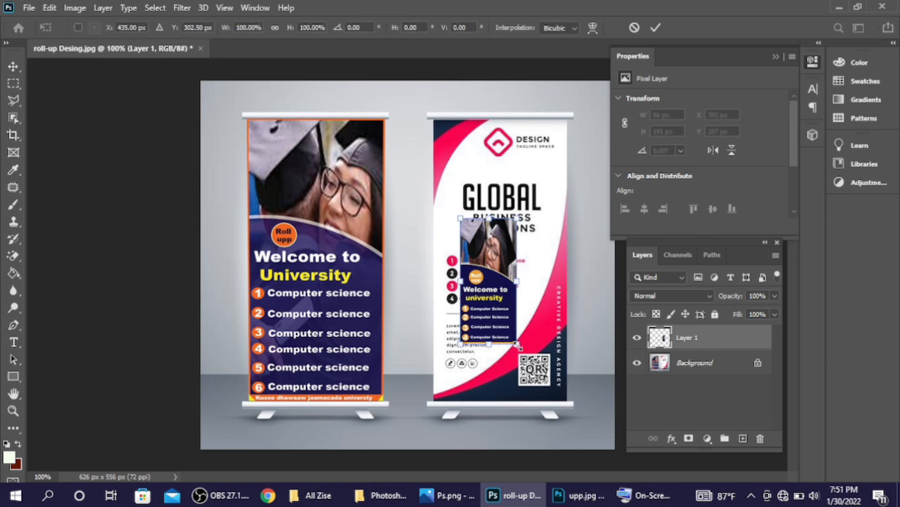
pyautogui.moveTo(499, 272); pyautogui.dragTo(568, 183)
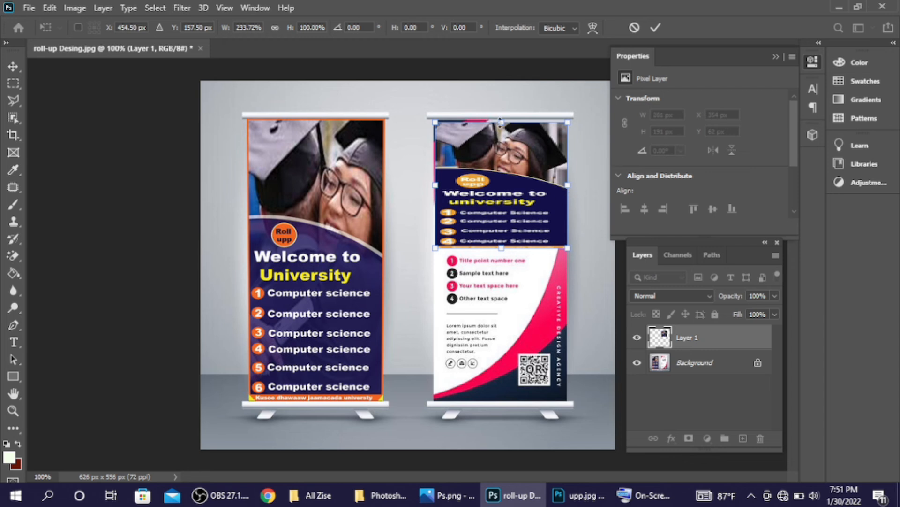
pyautogui.moveTo(501, 121); pyautogui.dragTo(501, 118)
pyautogui.press('Left')
pyautogui.press('Left')
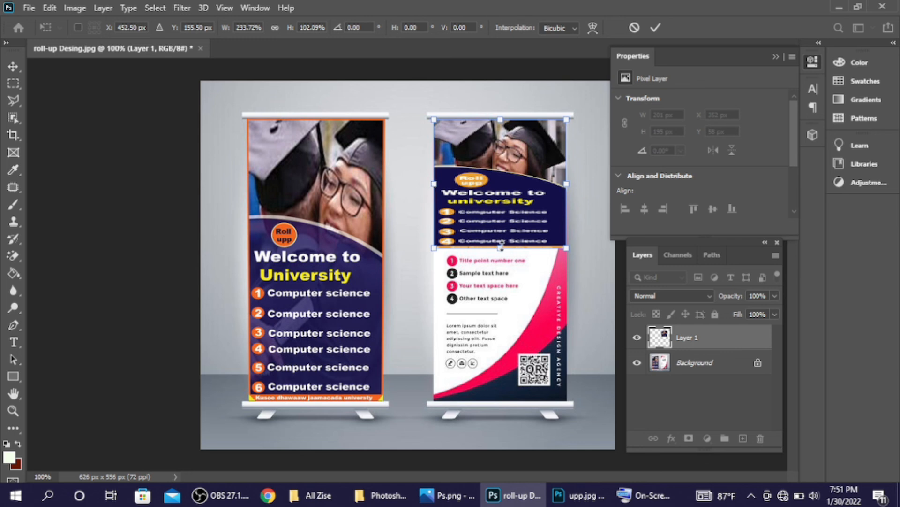
pyautogui.moveTo(501, 247); pyautogui.dragTo(524, 402)
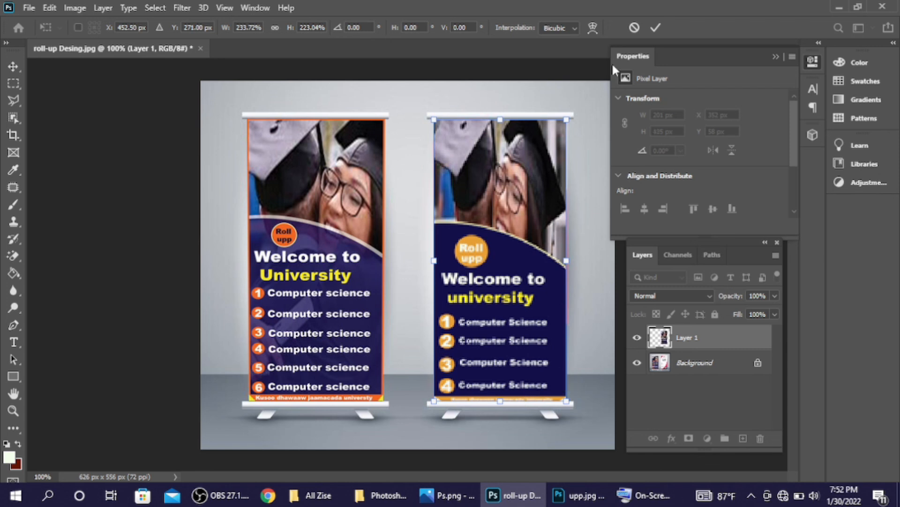
pyautogui.click(655, 28)
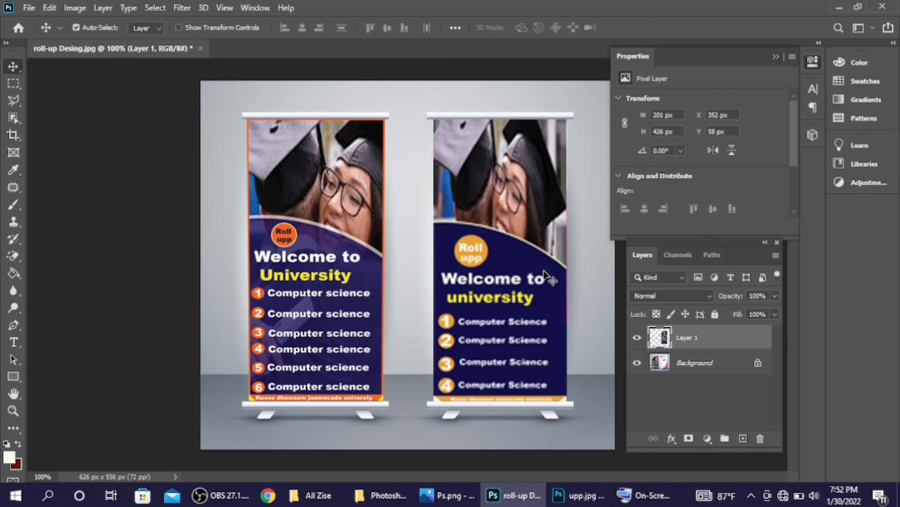
# Nudge the stretched banner copy 1 px to the right, then delete its layer from the mockup
pyautogui.press('Right')
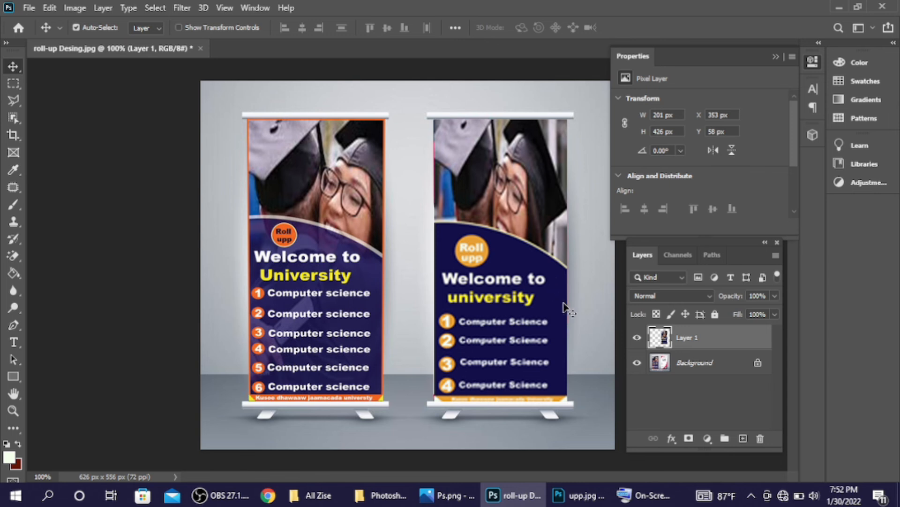
pyautogui.click(586, 335)
pyautogui.click(536, 315)
pyautogui.press('Delete')
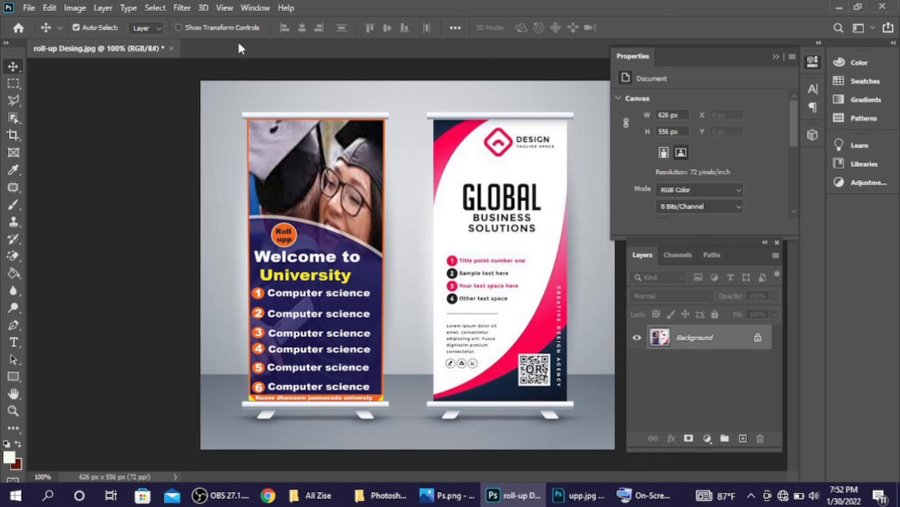
# Open "upp" from the Desktop folder again and maximize its document window
pyautogui.press('ctrl')
pyautogui.hotkey('ctrl', 'o')
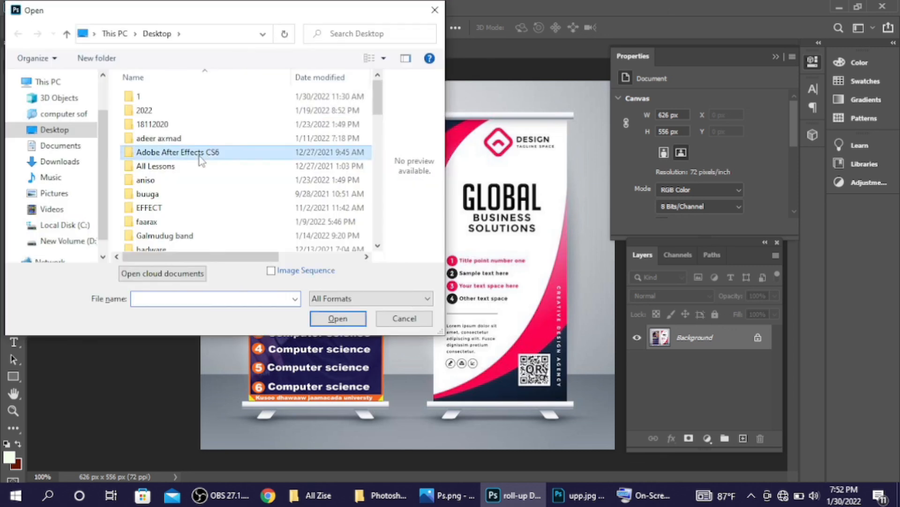
pyautogui.write('upp')
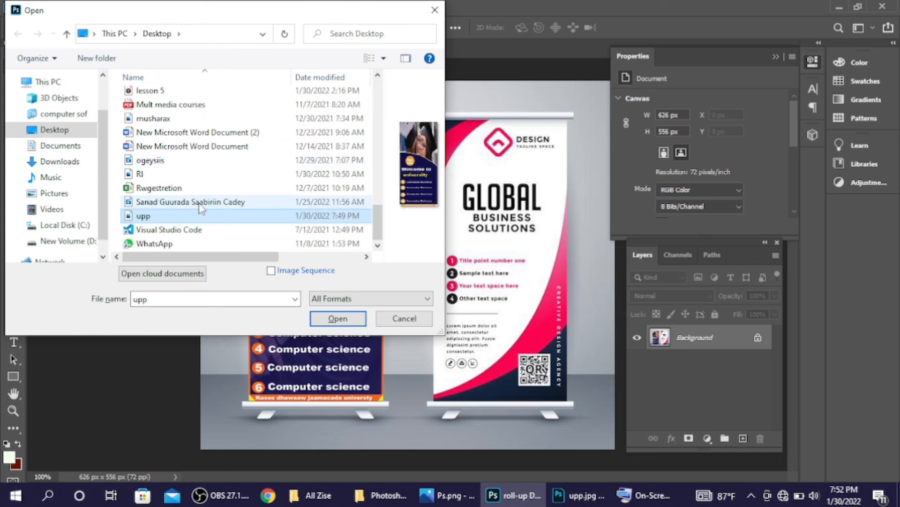
pyautogui.click(350, 323)
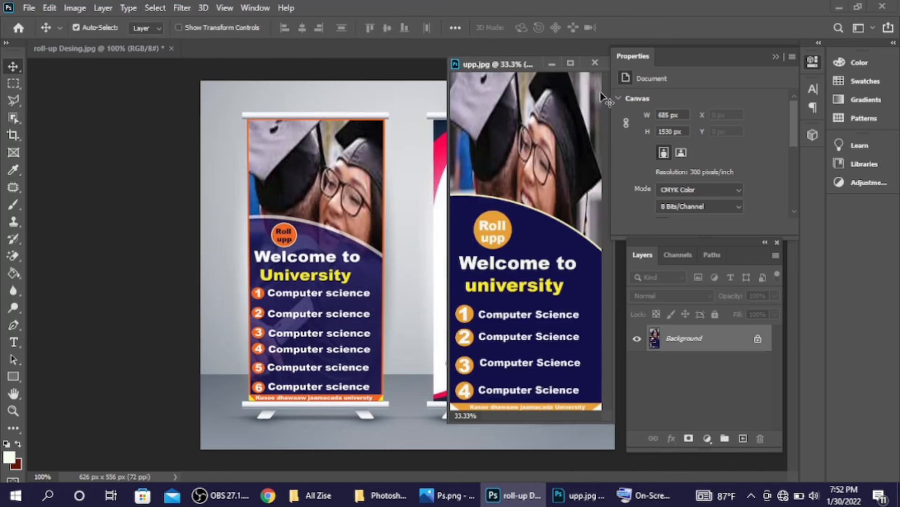
pyautogui.click(569, 64)
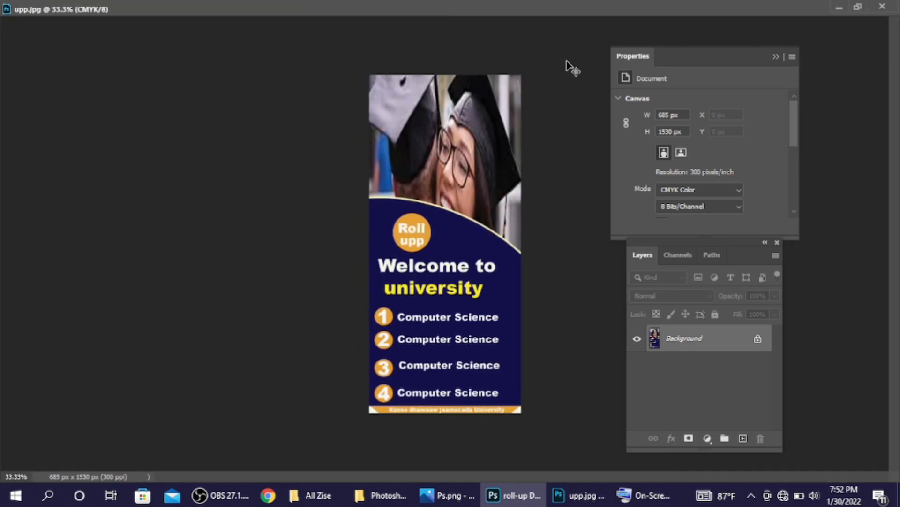
# Convert the Background layer of upp.jpg to a normal layer and copy it into the roll-up Desing.jpg document
pyautogui.moveTo(460, 225); pyautogui.dragTo(355, 188)
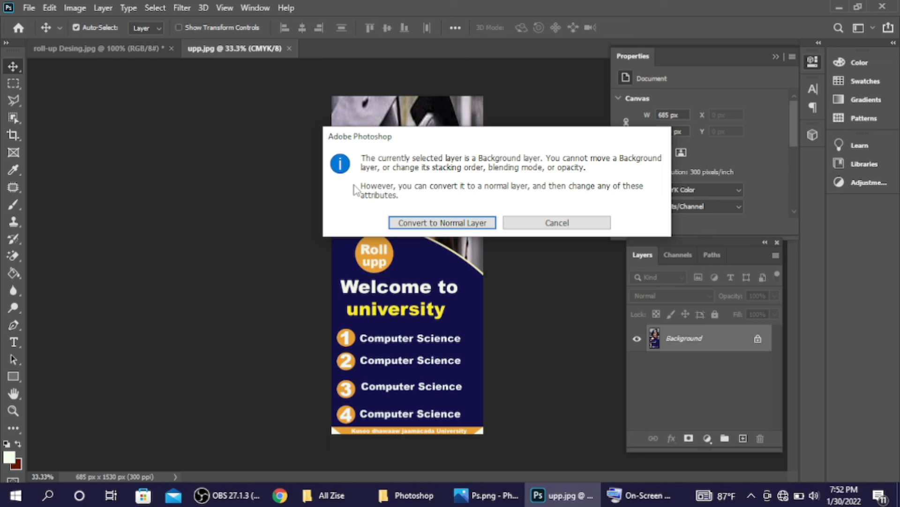
pyautogui.click(460, 221)
pyautogui.moveTo(359, 205); pyautogui.dragTo(497, 246)
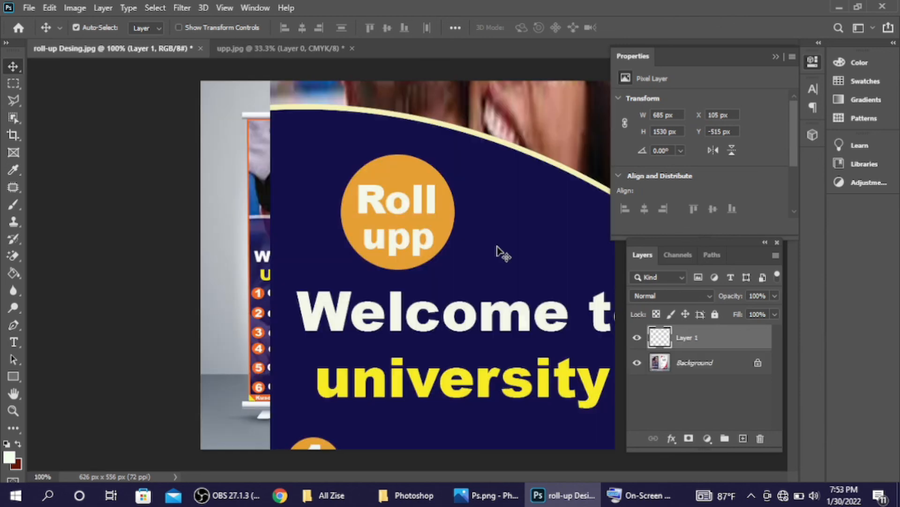
pyautogui.hotkey('ctrl', '-')
pyautogui.hotkey('ctrl', '-')
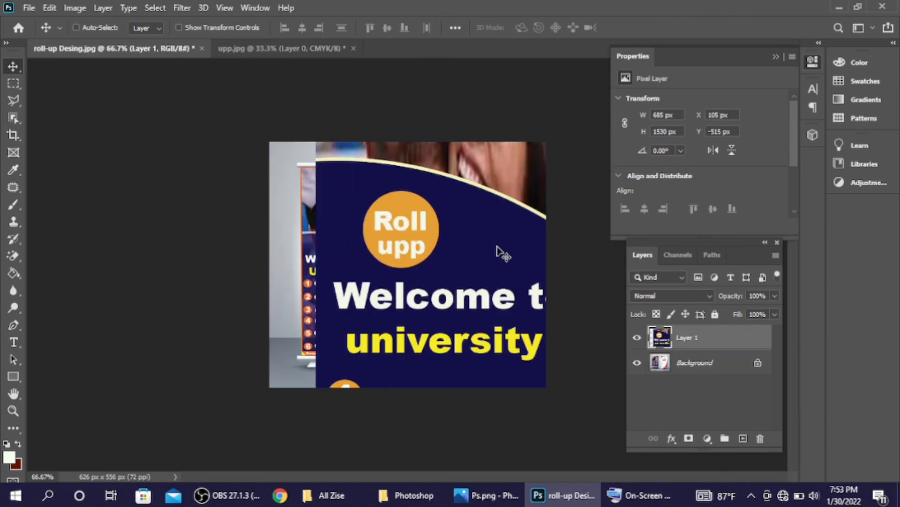
pyautogui.hotkey('ctrl', 't')
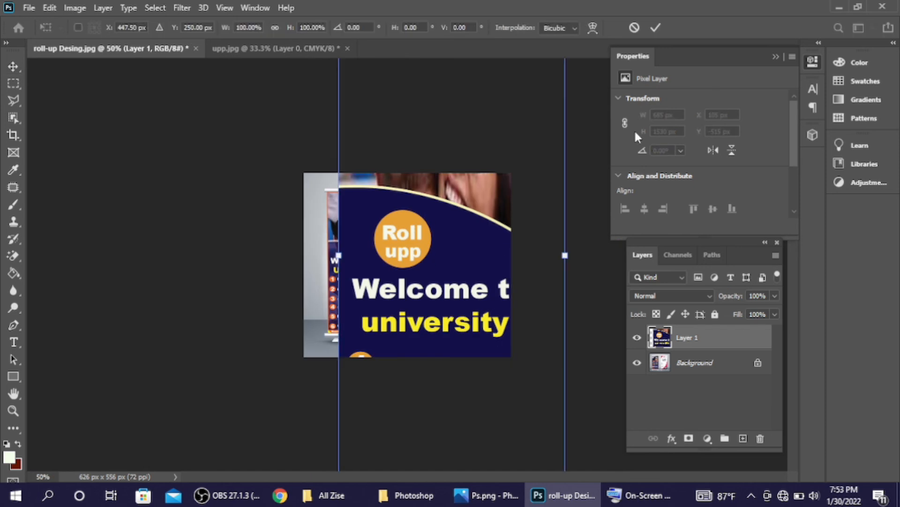
pyautogui.click(656, 28)
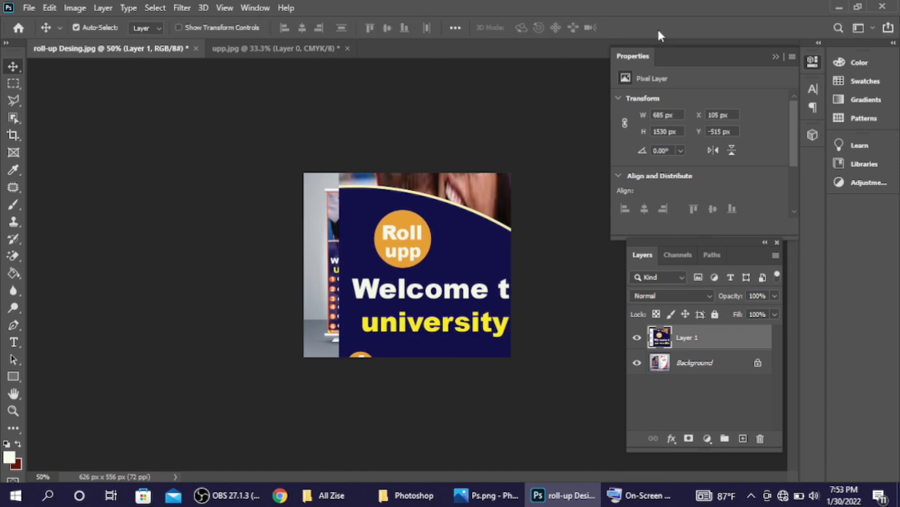
# Scale the banner copy to 25.69% and move it to the upper-left corner of the right-hand stand's panel, about X 351 px, Y 61 px
pyautogui.hotkey('ctrl', '-')
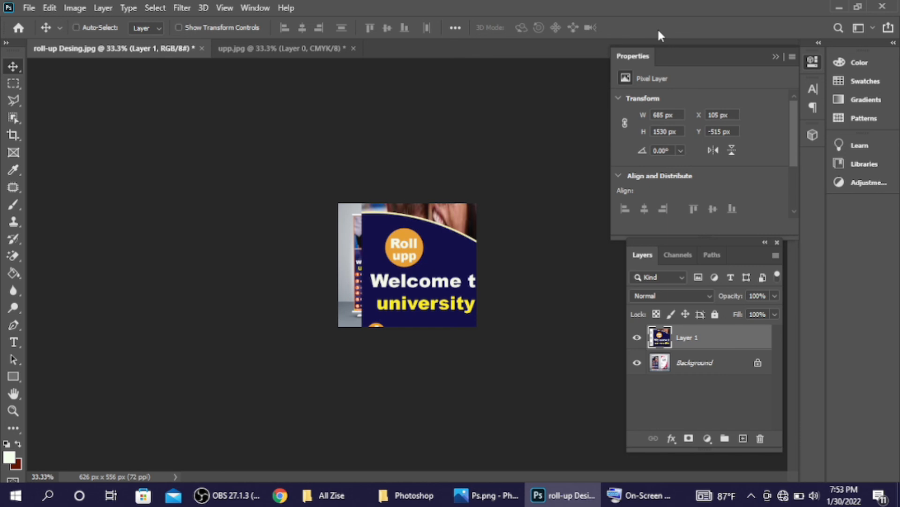
pyautogui.hotkey('ctrl', 't')
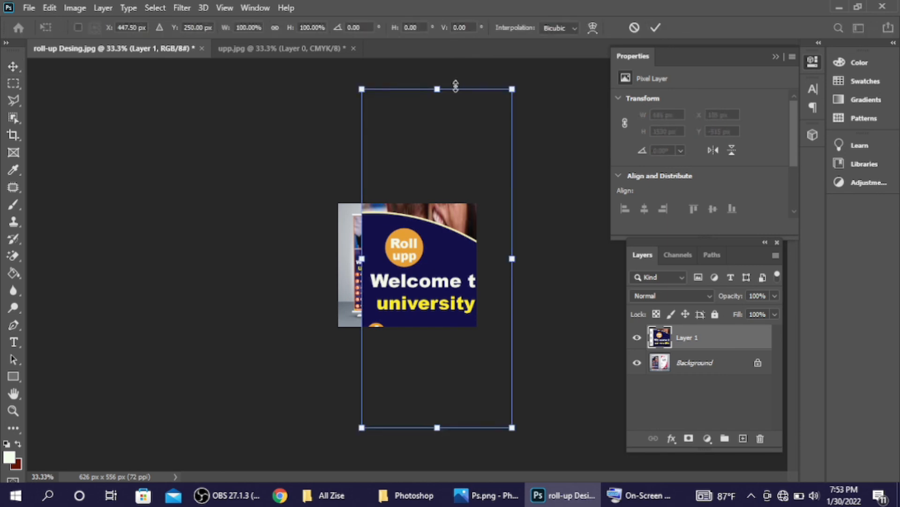
pyautogui.moveTo(362, 89); pyautogui.dragTo(413, 218)
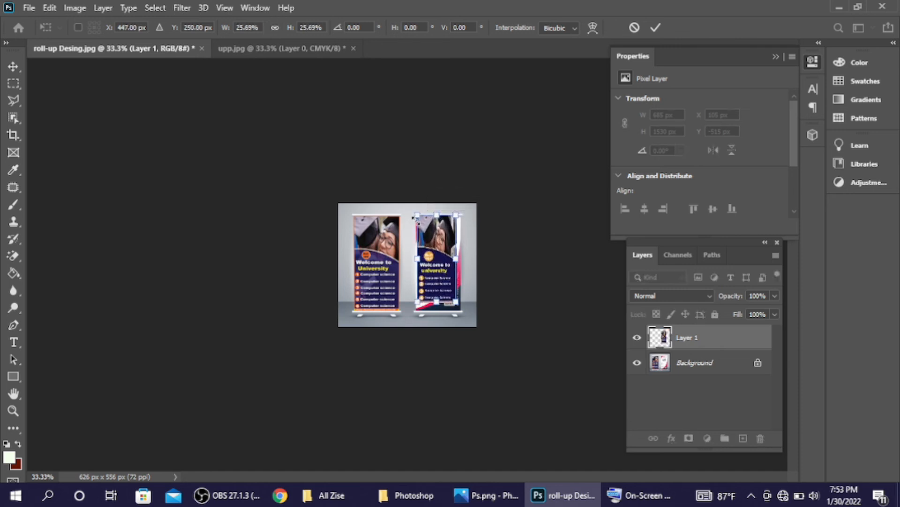
pyautogui.hotkey('ctrl', '-')
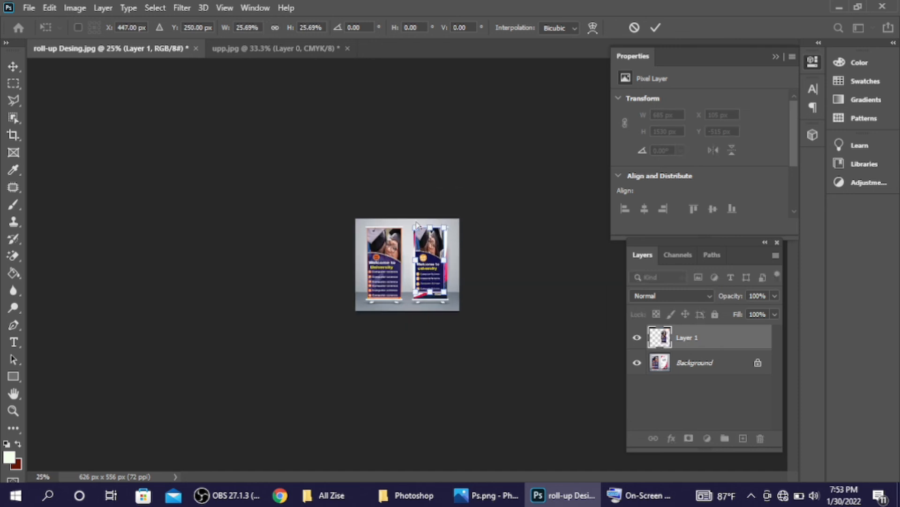
pyautogui.hotkey('ctrl', '+')
pyautogui.hotkey('ctrl', '+')
pyautogui.hotkey('ctrl', '+')
pyautogui.hotkey('ctrl', '+')
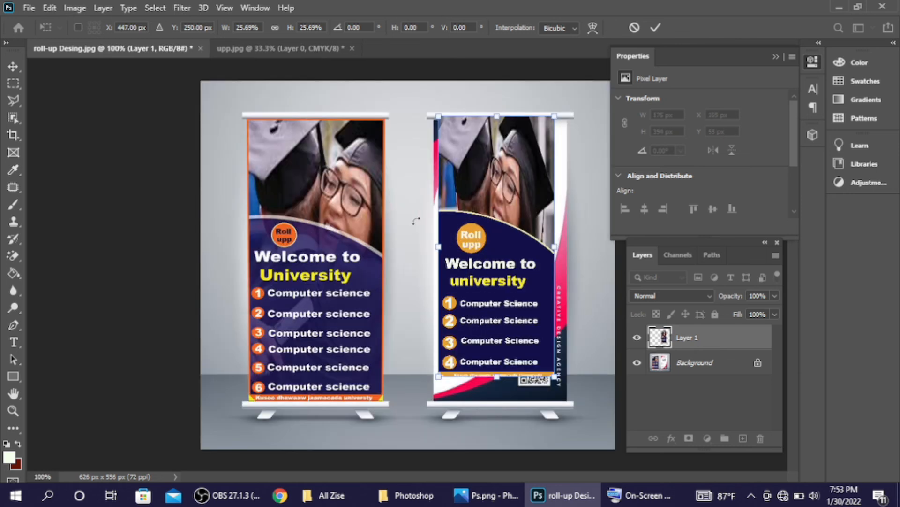
pyautogui.hotkey('ctrl', '+')
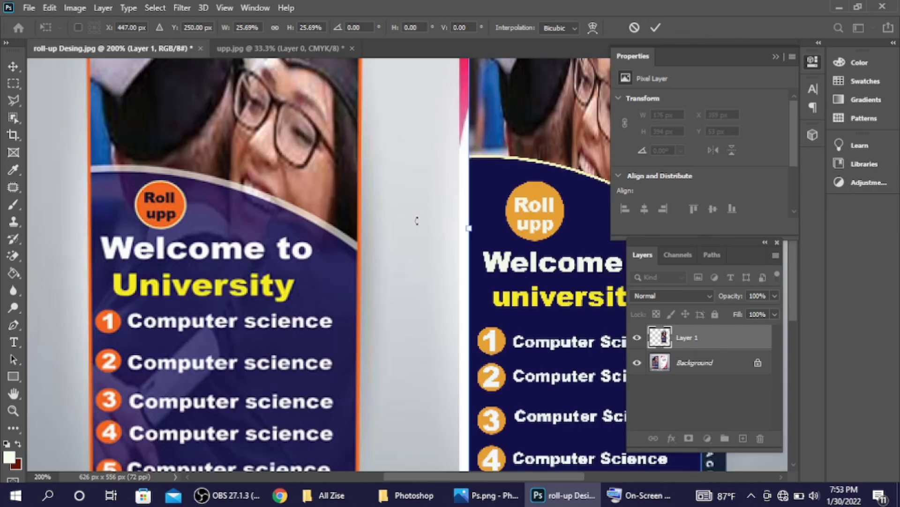
pyautogui.hotkey('ctrl', '-')
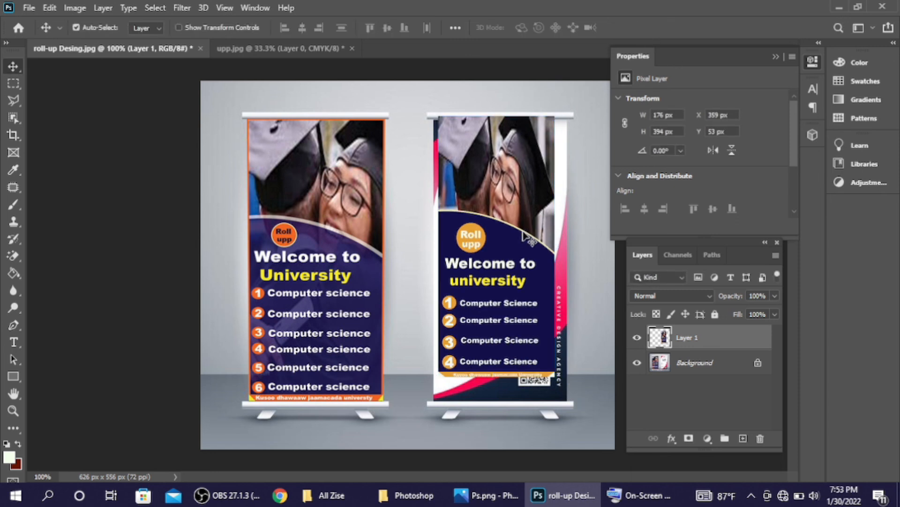
pyautogui.moveTo(523, 238); pyautogui.dragTo(520, 248)
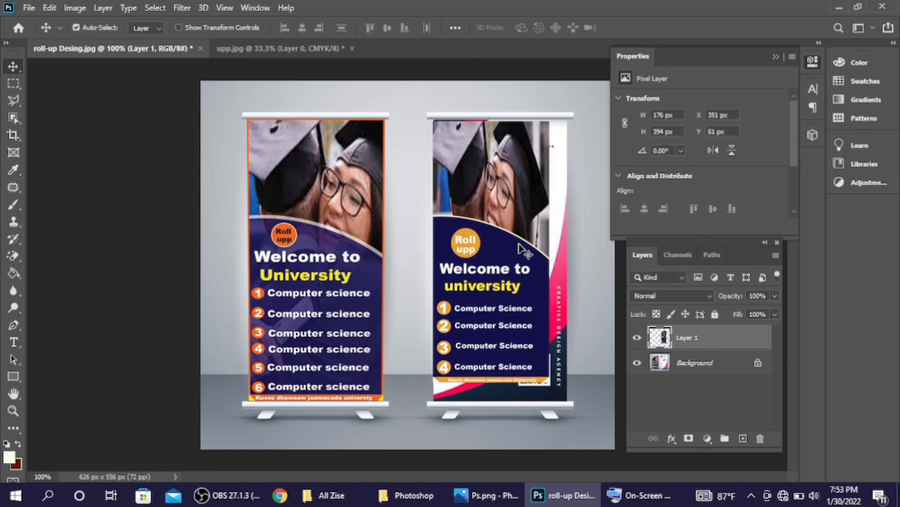
# Stretch the banner copy non-proportionally to about 205 × 432 px so it covers the whole panel of the right-hand stand
pyautogui.hotkey('ctrl', 't')
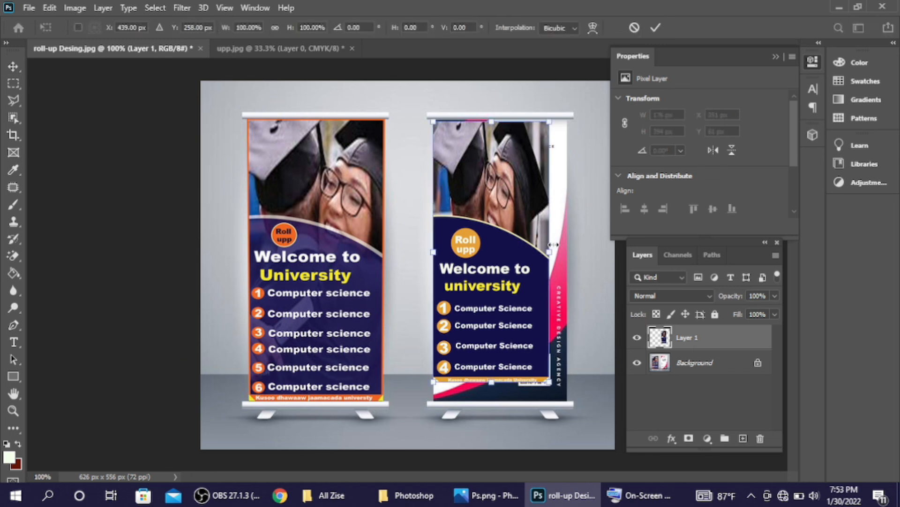
pyautogui.moveTo(555, 253); pyautogui.dragTo(573, 256)
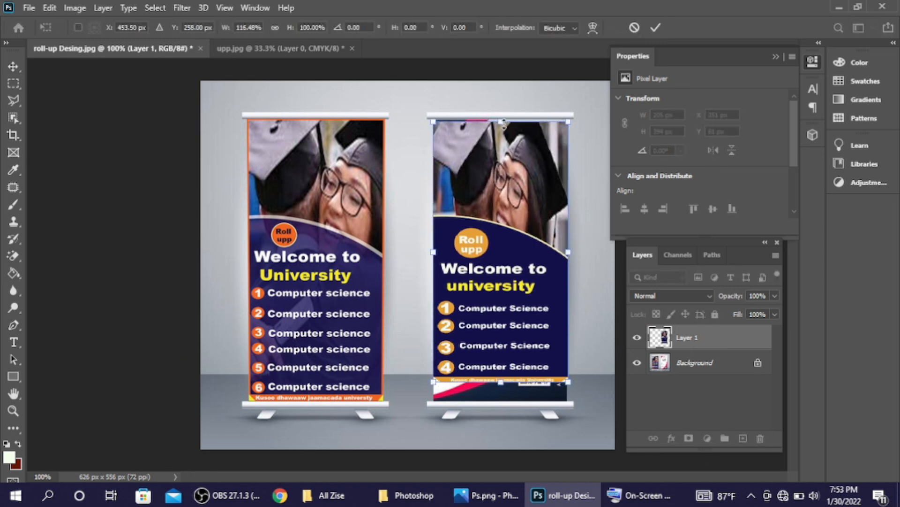
pyautogui.moveTo(502, 121); pyautogui.dragTo(502, 119)
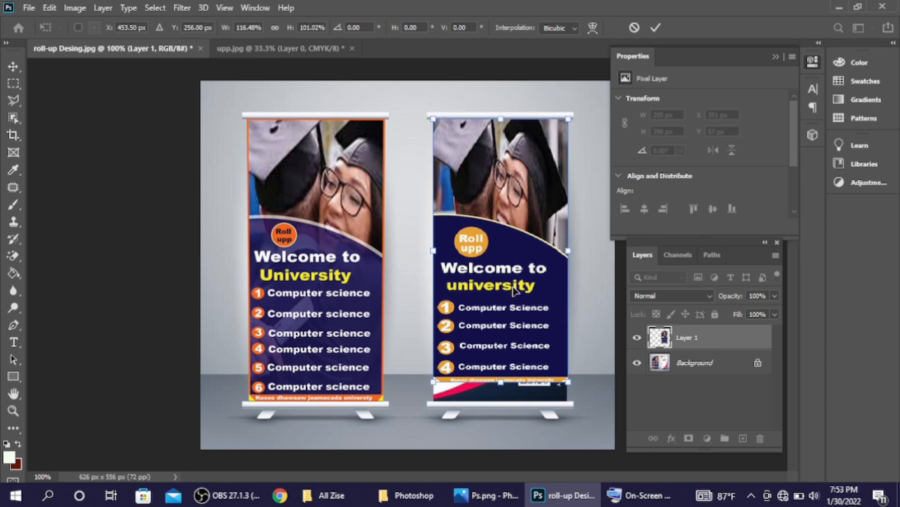
pyautogui.moveTo(500, 382); pyautogui.dragTo(501, 404)
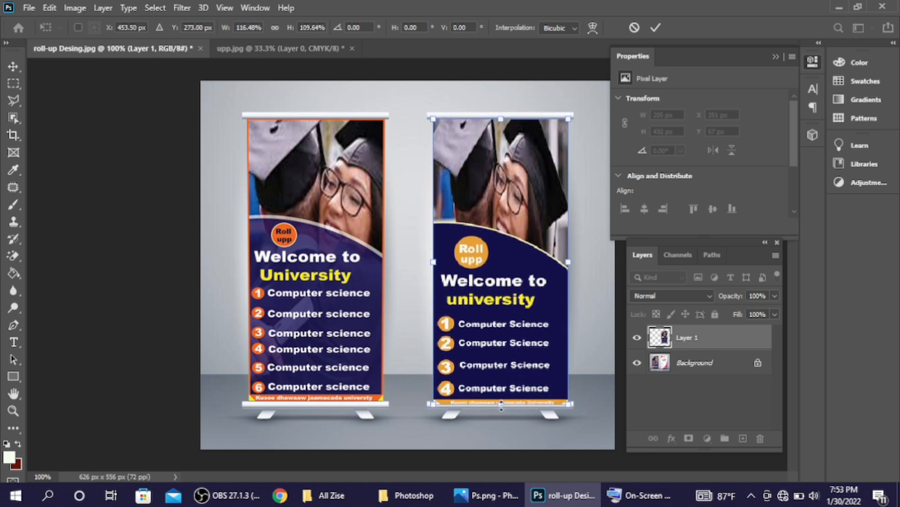
pyautogui.click(657, 27)
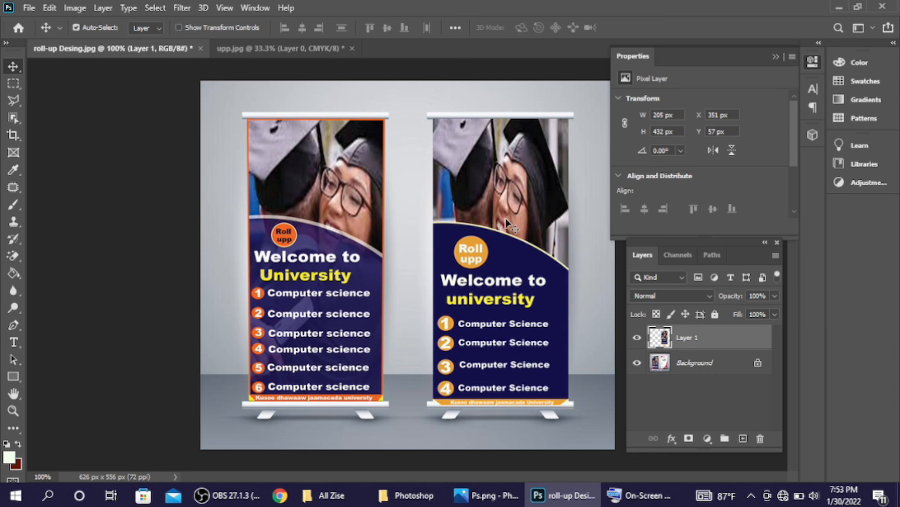
# Narrow the banner copy from its left edge to about 203 px wide and nudge it 1 px to the left
pyautogui.hotkey('ctrl', 't')
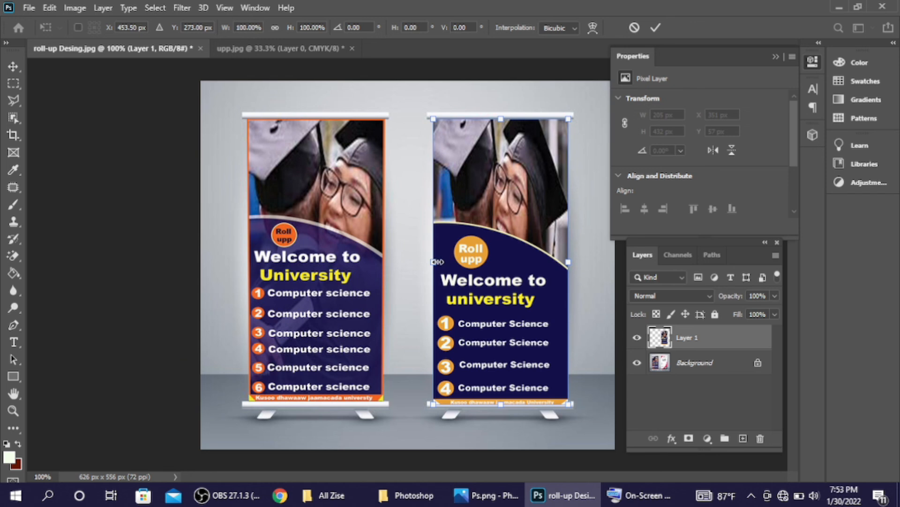
pyautogui.moveTo(437, 262); pyautogui.dragTo(439, 263)
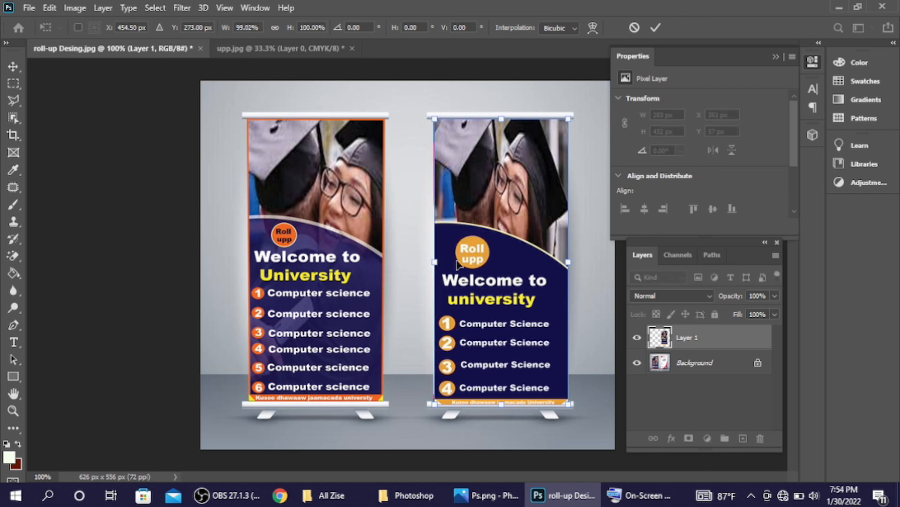
pyautogui.click(655, 29)
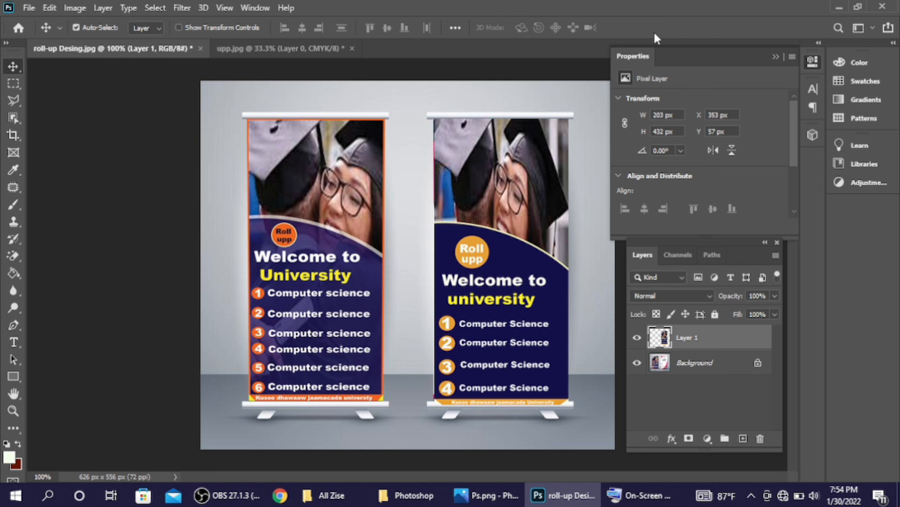
pyautogui.press('Left')
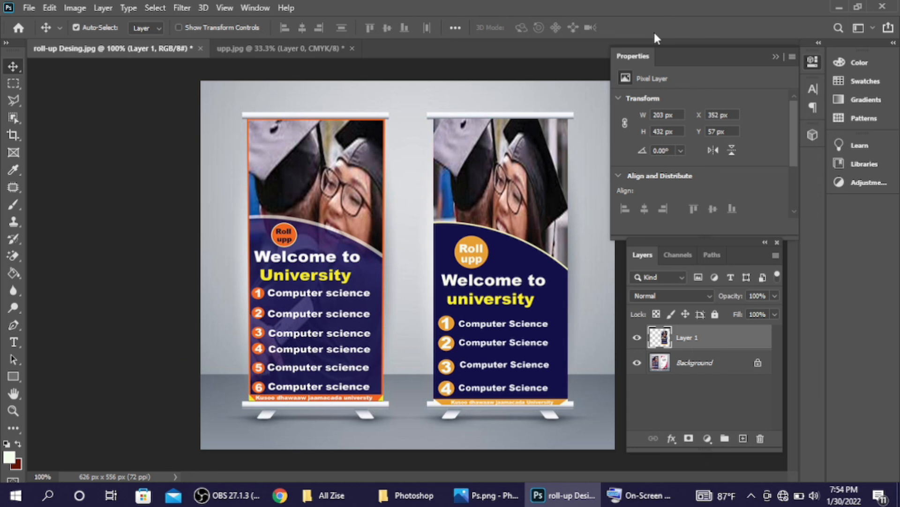